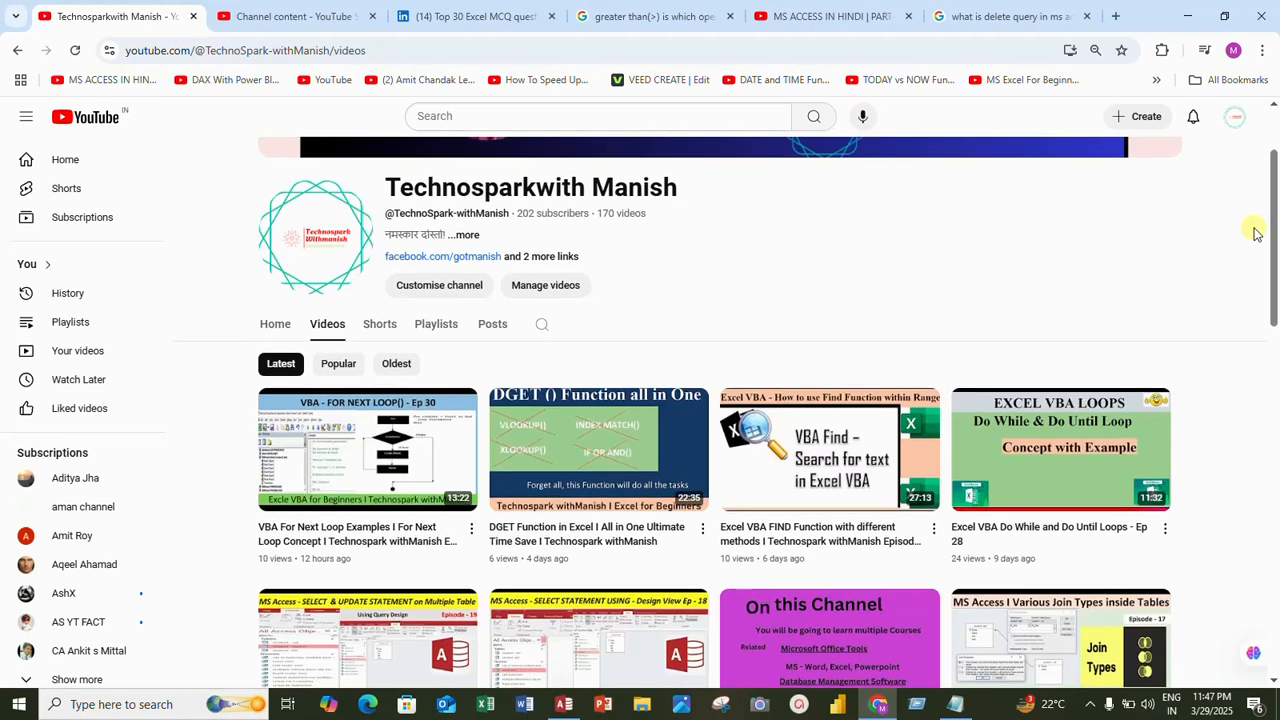
pyautogui.scroll(2, 1255, 220)
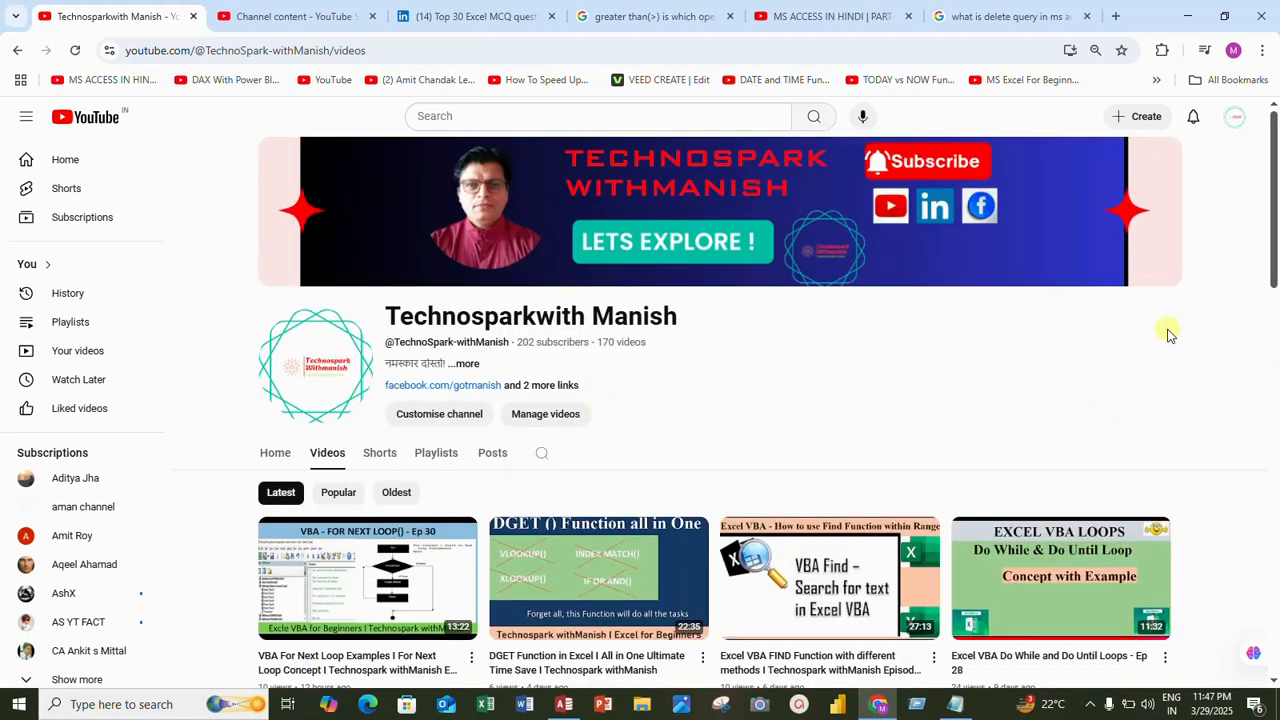
pyautogui.moveTo(1273, 262); pyautogui.dragTo(1275, 312)
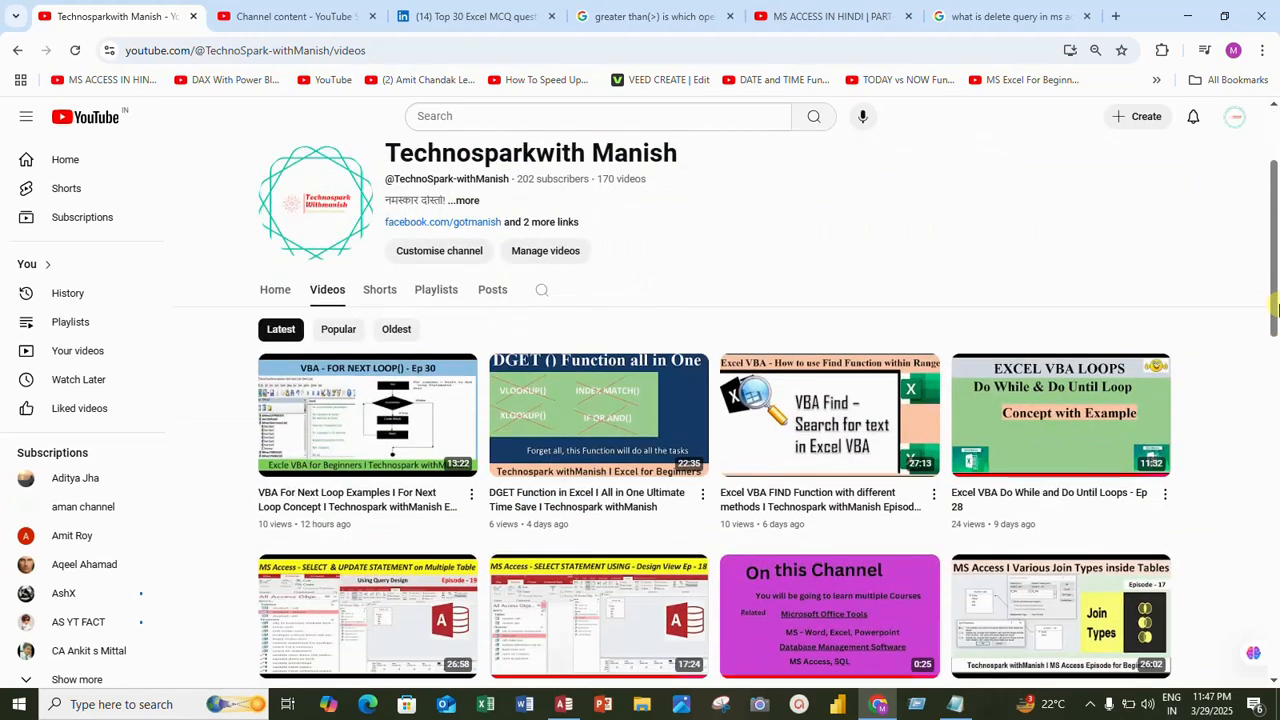
pyautogui.moveTo(1272, 210); pyautogui.dragTo(1273, 253)
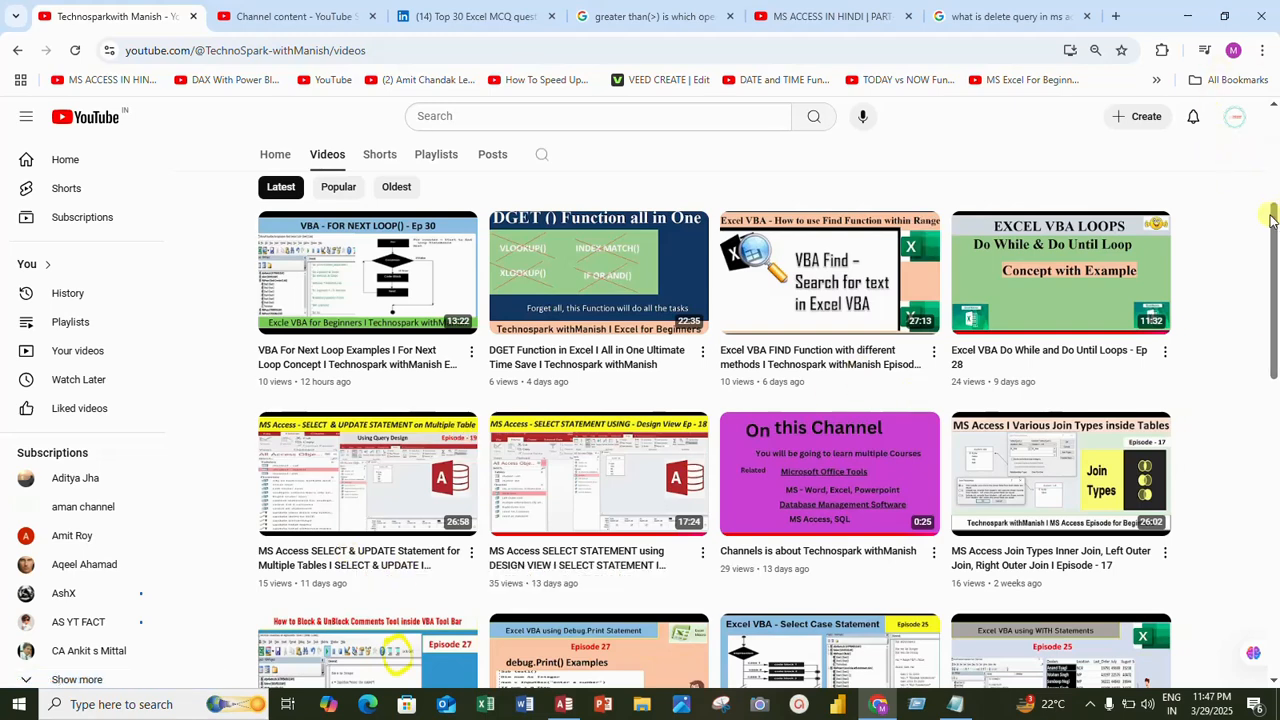
pyautogui.moveTo(1271, 219); pyautogui.dragTo(1266, 124)
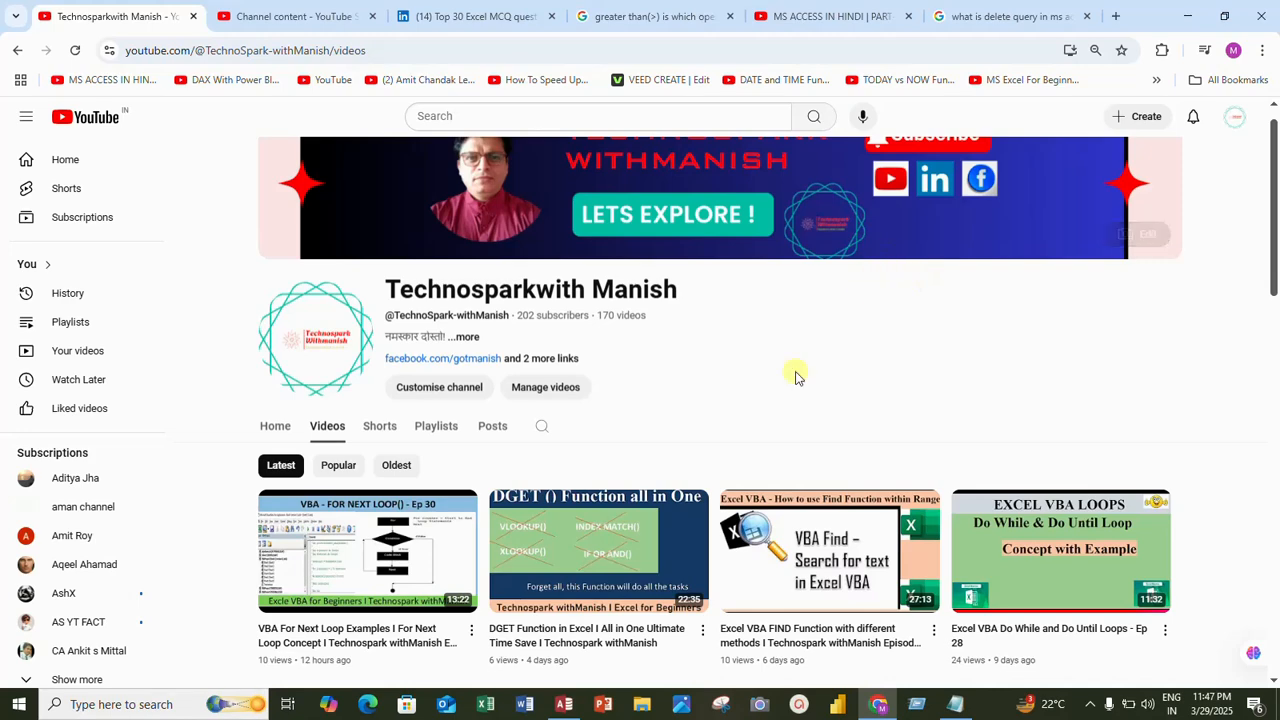
# Switch to the Notepad notes on Delete Query and review the three planned cases: single condition, multiple condition and whole table
pyautogui.click(950, 706)
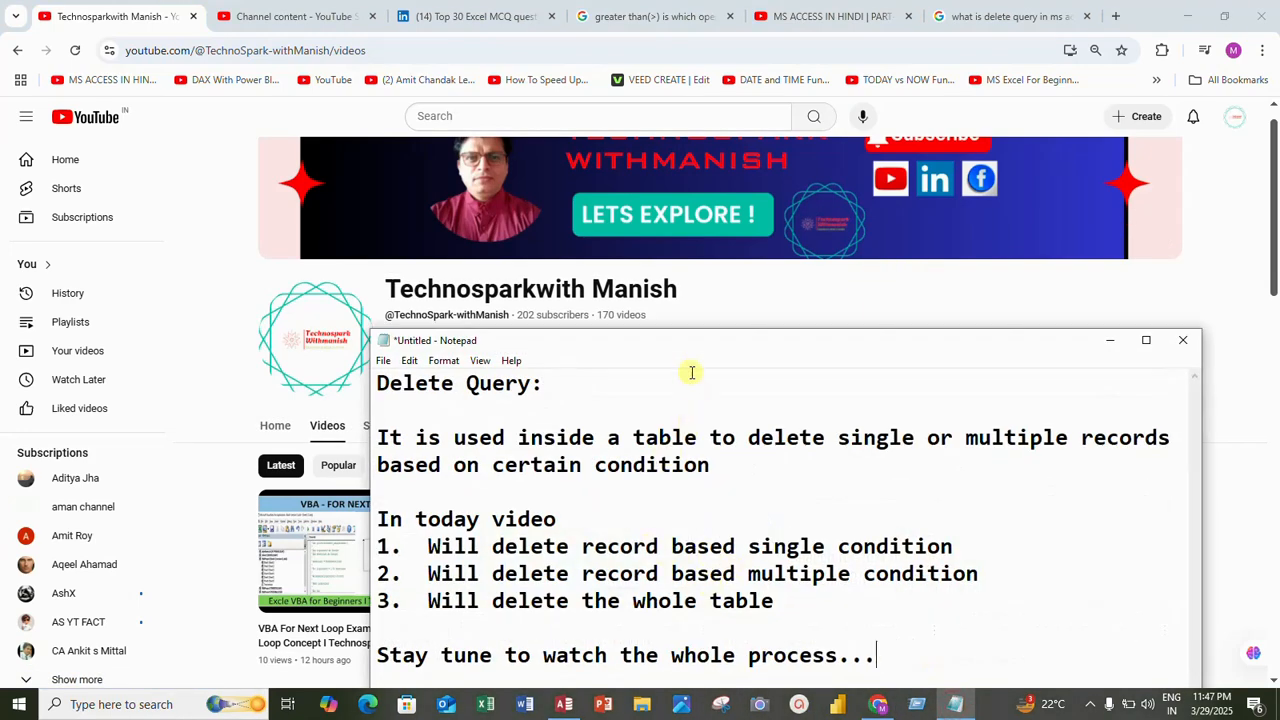
pyautogui.moveTo(691, 346); pyautogui.dragTo(656, 200)
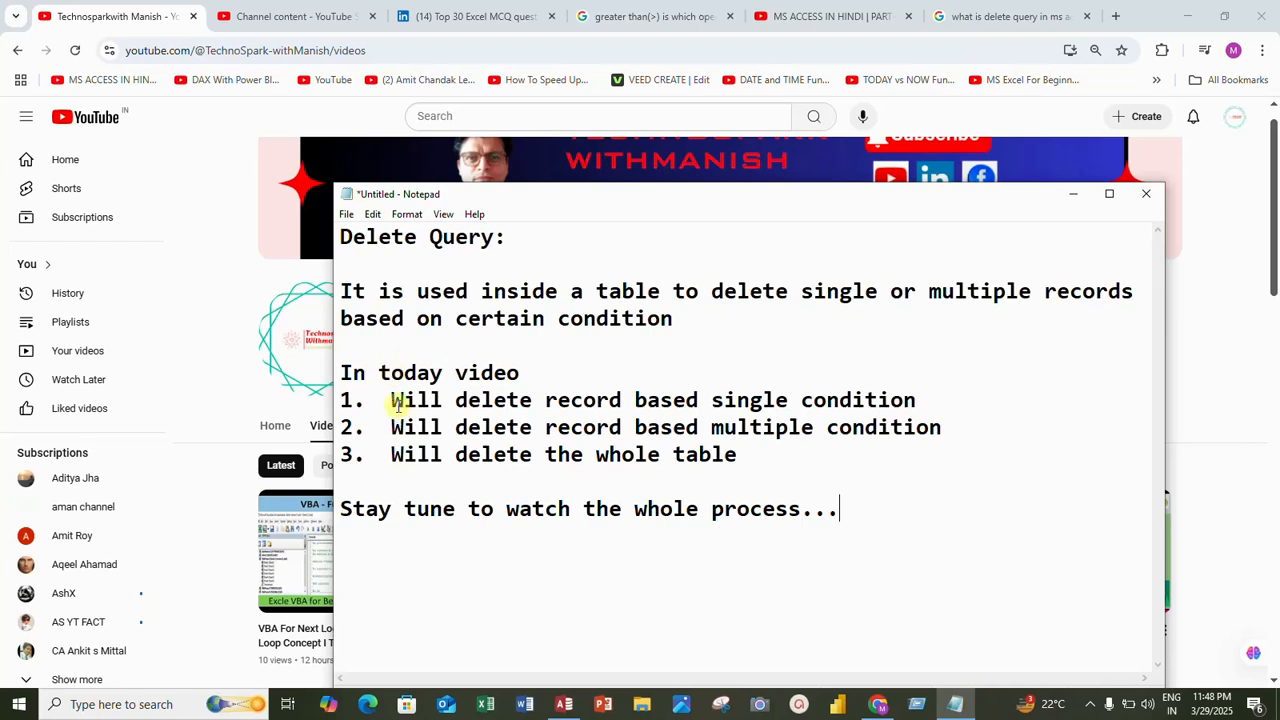
pyautogui.moveTo(390, 400); pyautogui.dragTo(645, 400)
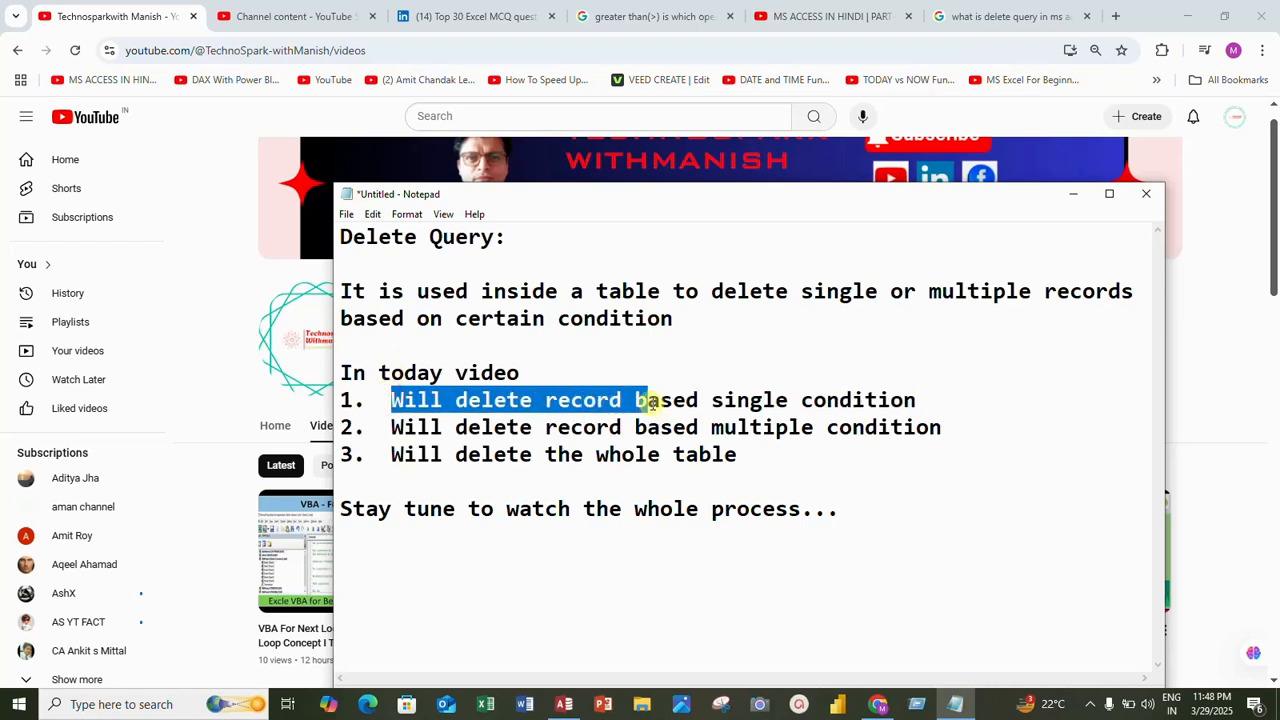
pyautogui.click(645, 426)
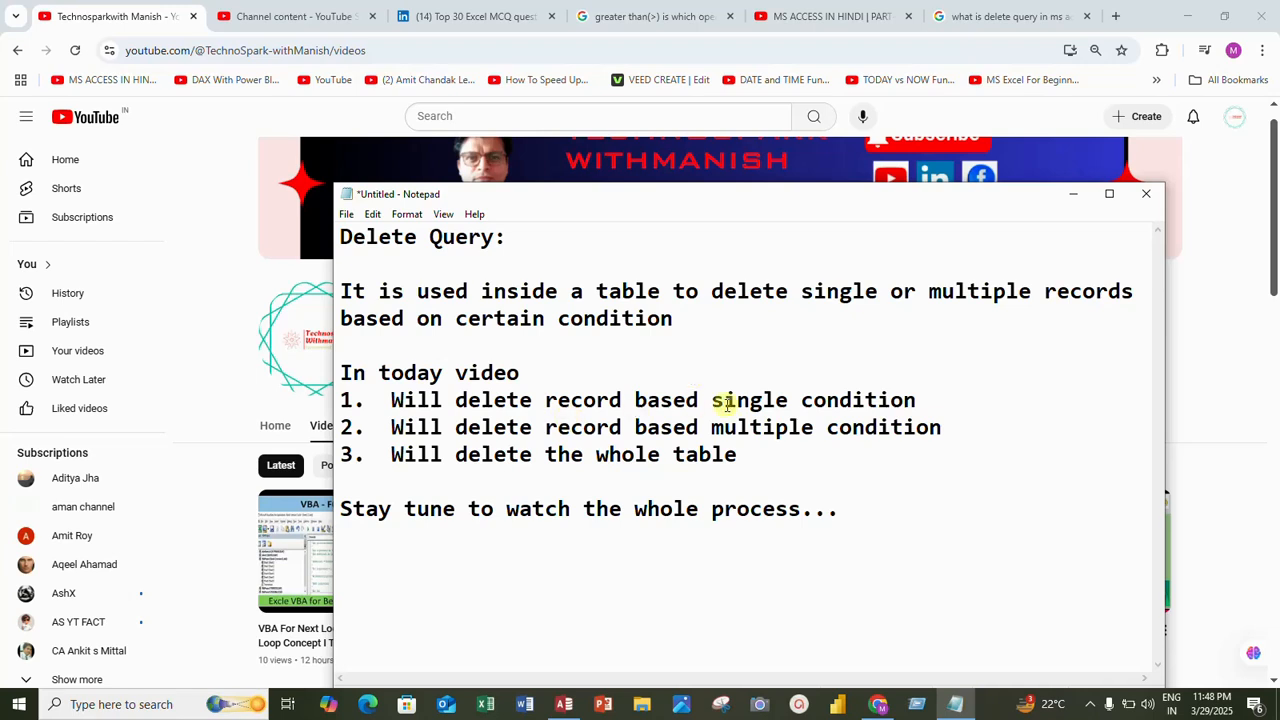
pyautogui.moveTo(925, 406); pyautogui.dragTo(711, 400)
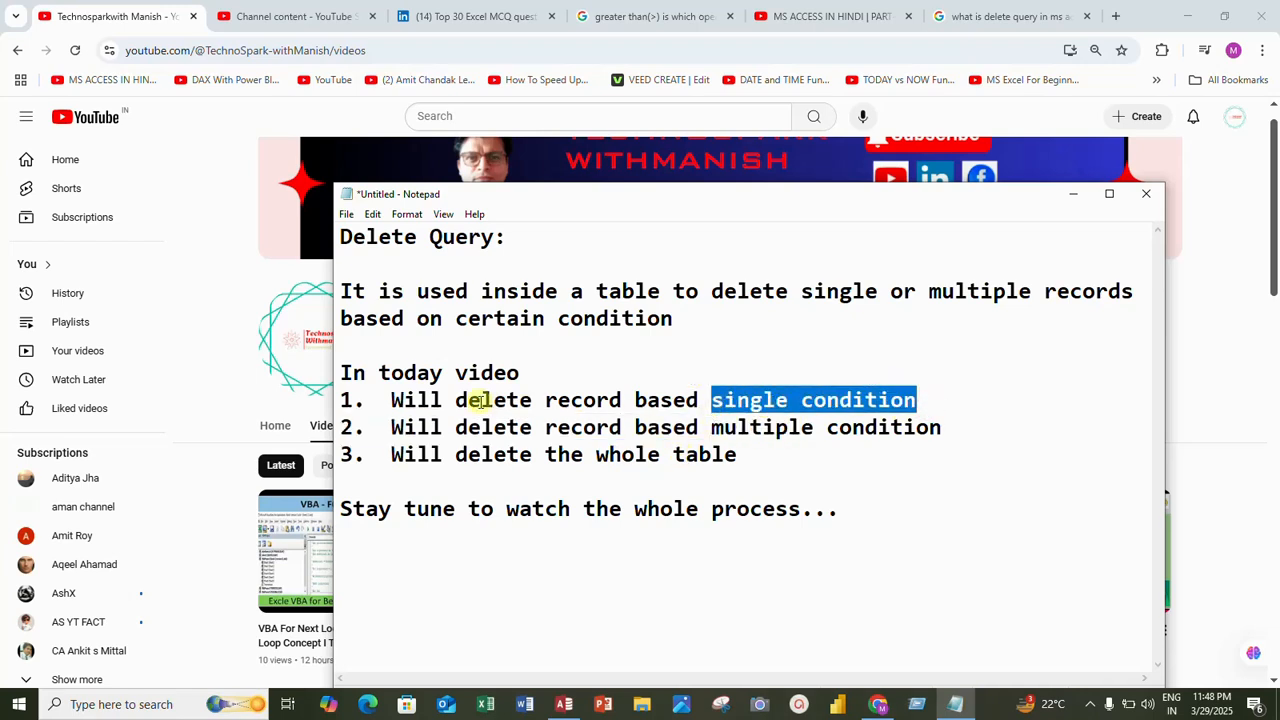
pyautogui.moveTo(388, 425); pyautogui.dragTo(636, 428)
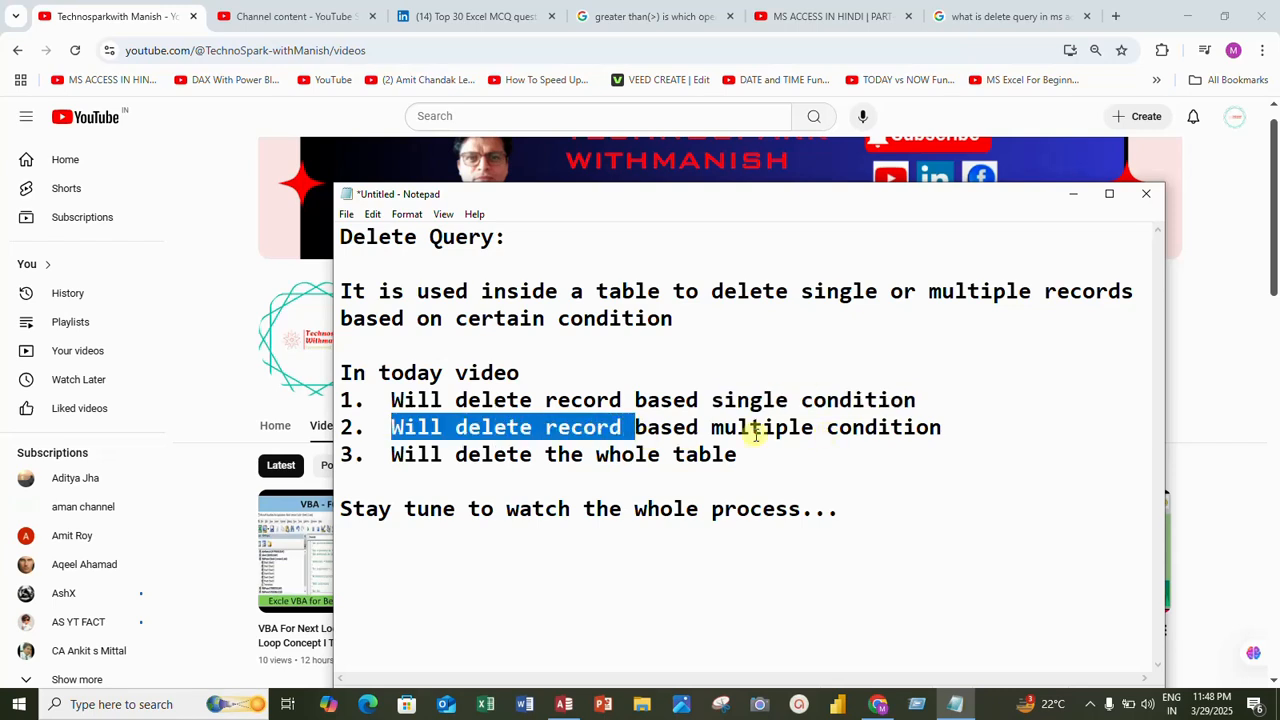
pyautogui.moveTo(712, 427); pyautogui.dragTo(951, 426)
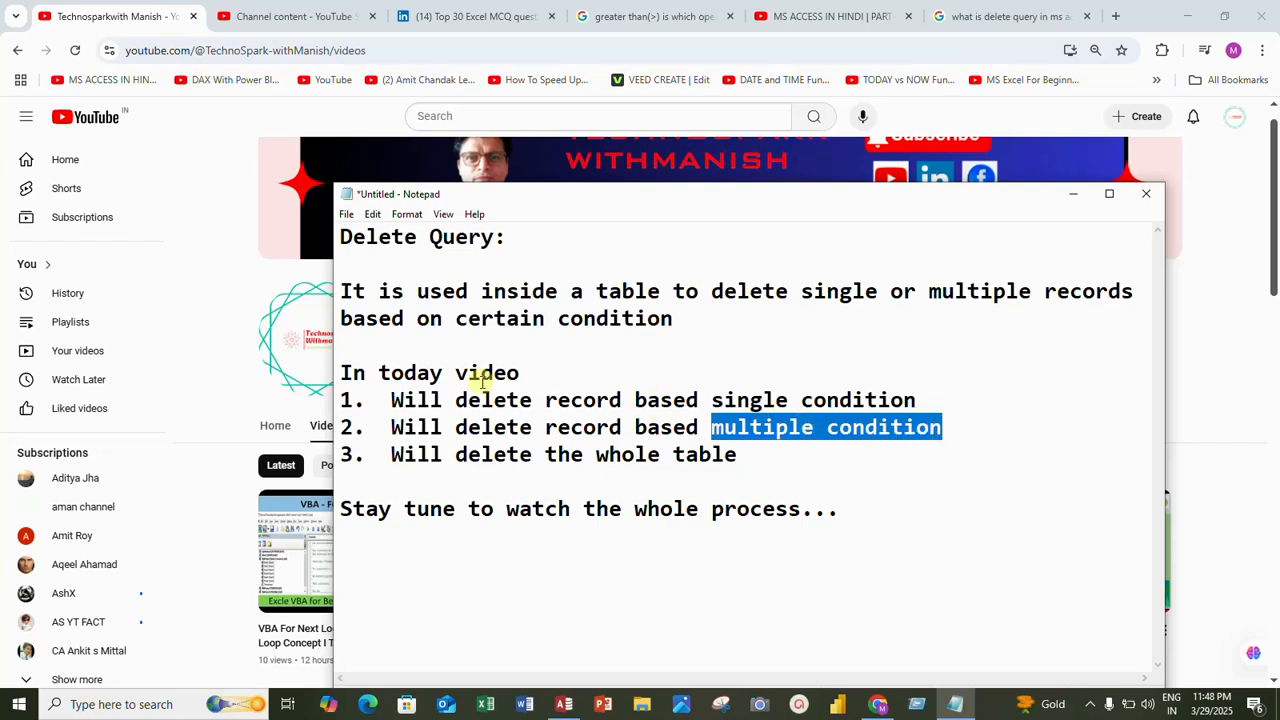
pyautogui.moveTo(389, 455); pyautogui.dragTo(575, 445)
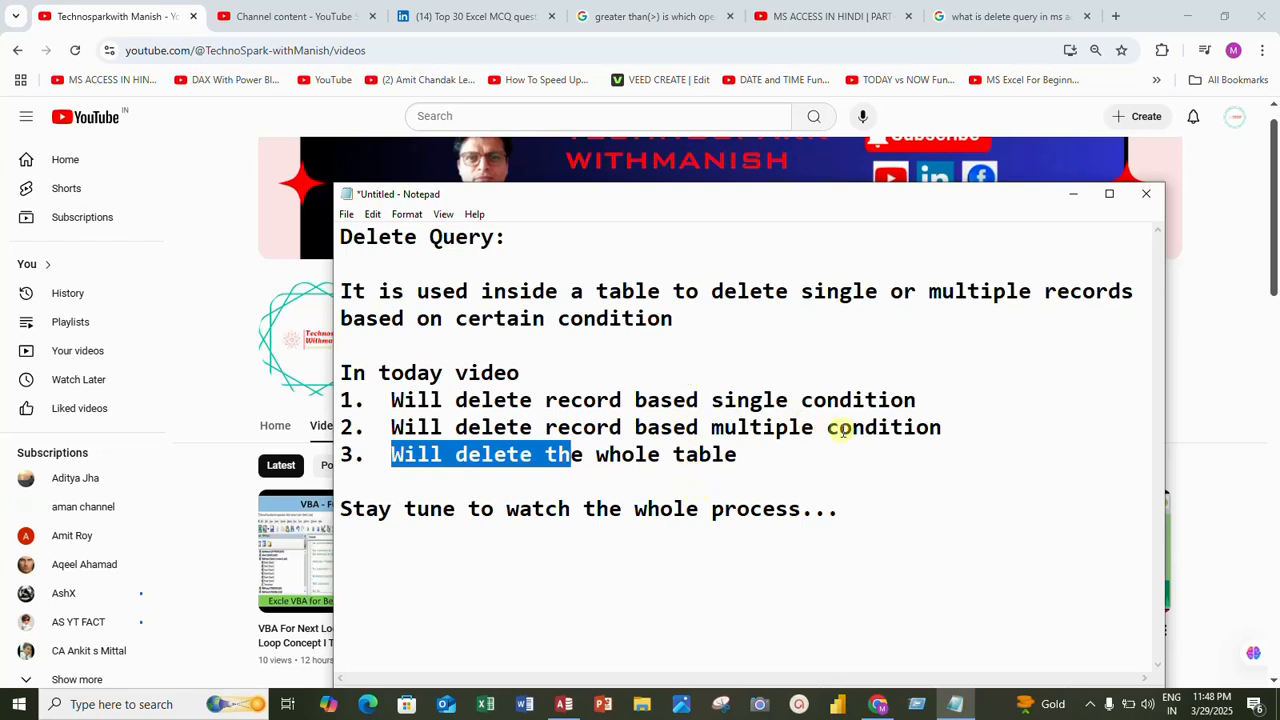
# Switch to Access and examine the R_No, name, city, age and class columns of the student -det table
pyautogui.click(564, 704)
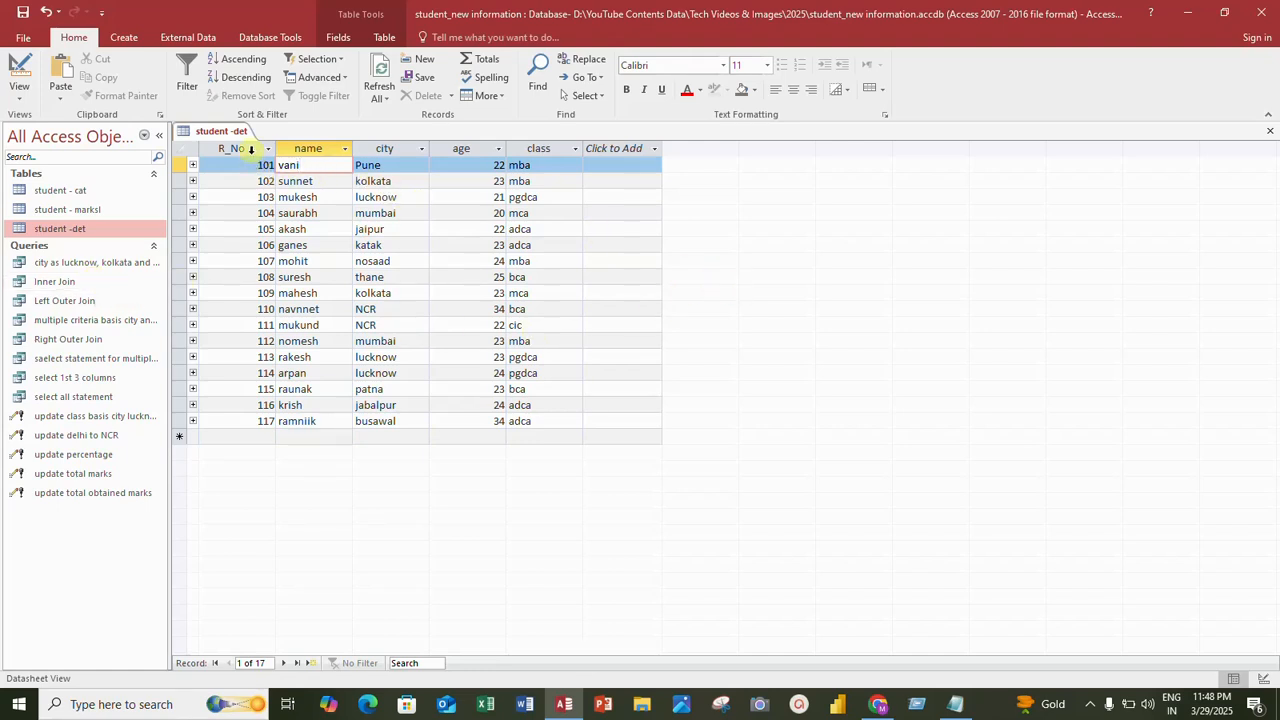
pyautogui.click(245, 148)
pyautogui.click(298, 148)
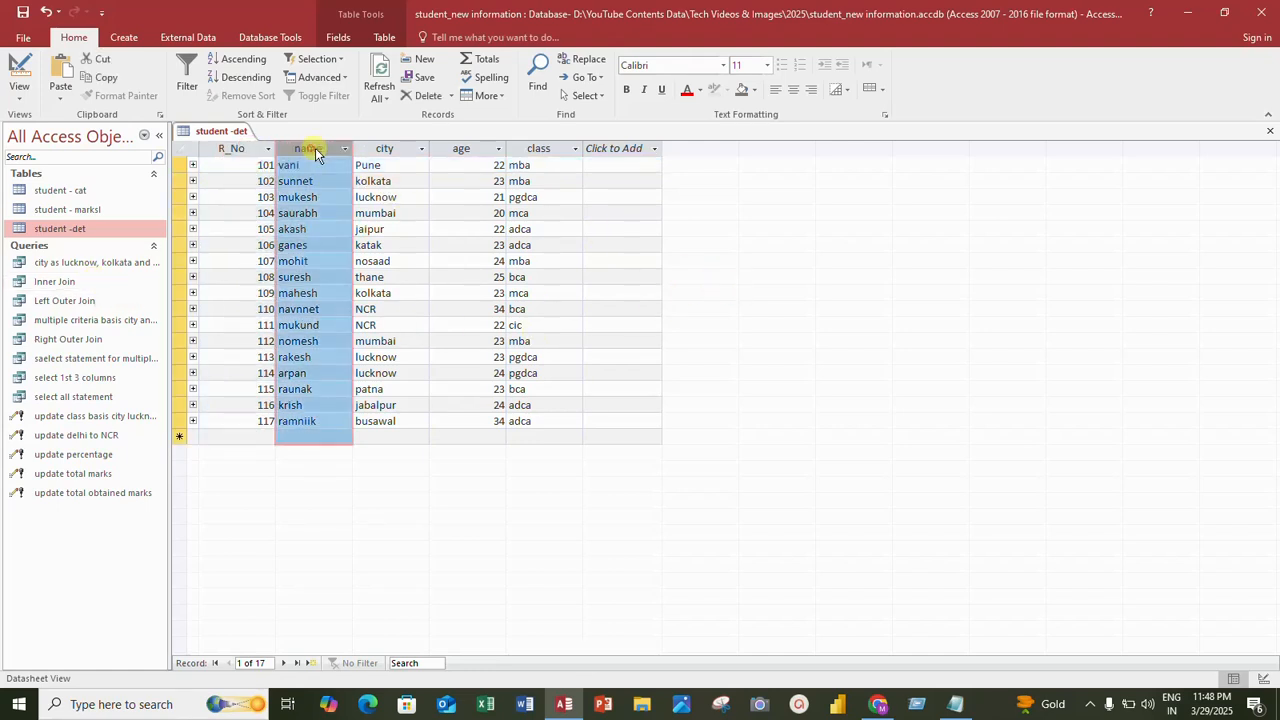
pyautogui.click(404, 148)
pyautogui.click(460, 148)
pyautogui.click(551, 148)
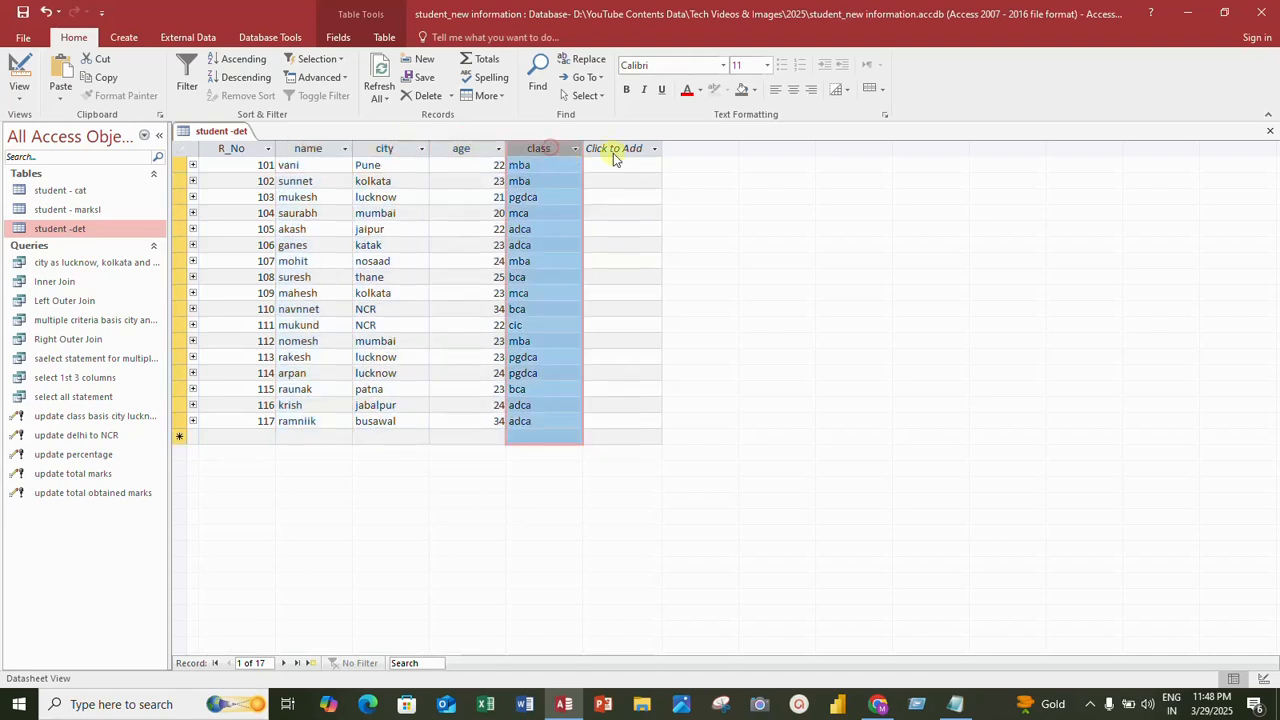
pyautogui.click(619, 152)
pyautogui.click(537, 150)
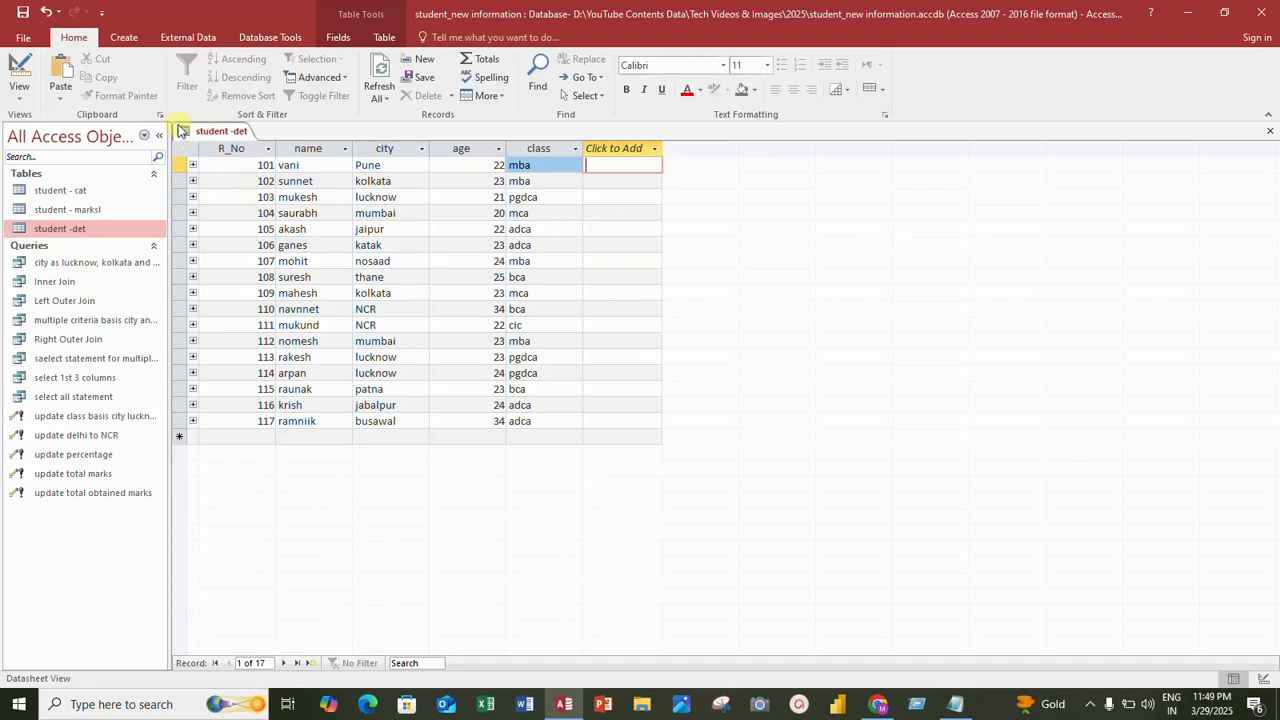
# Close the open student -det table
pyautogui.click(124, 37)
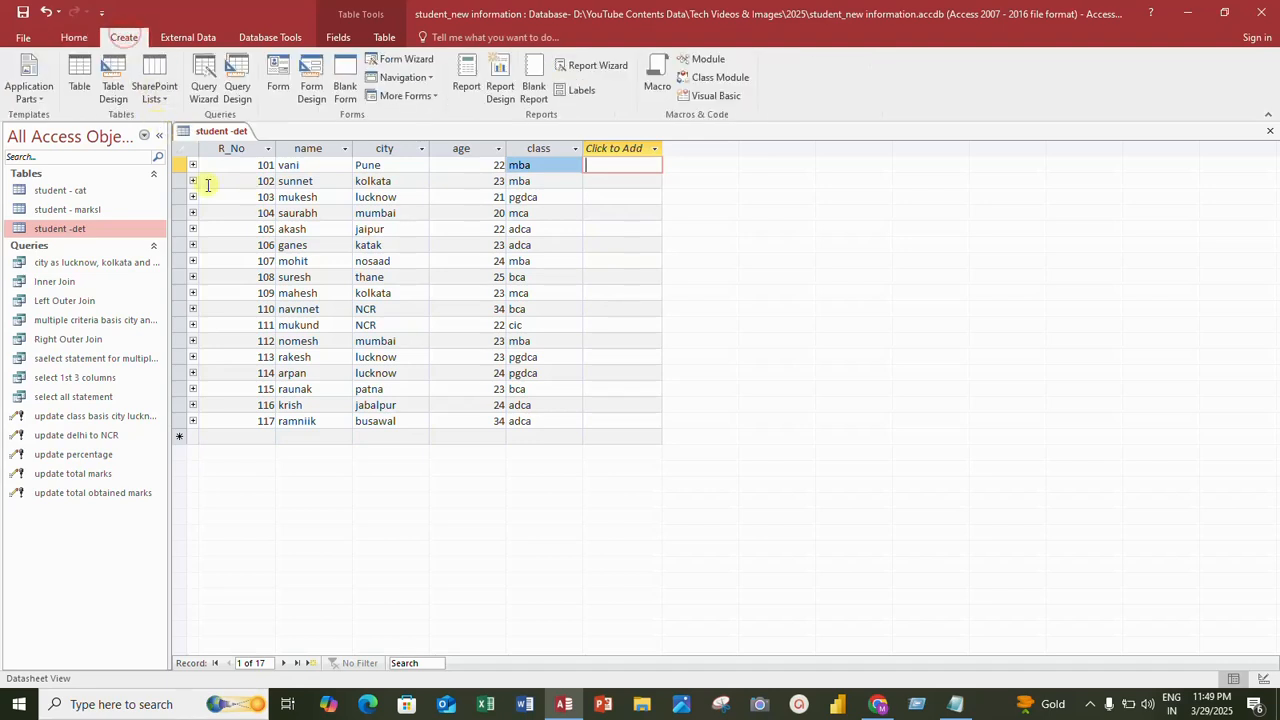
pyautogui.click(74, 37)
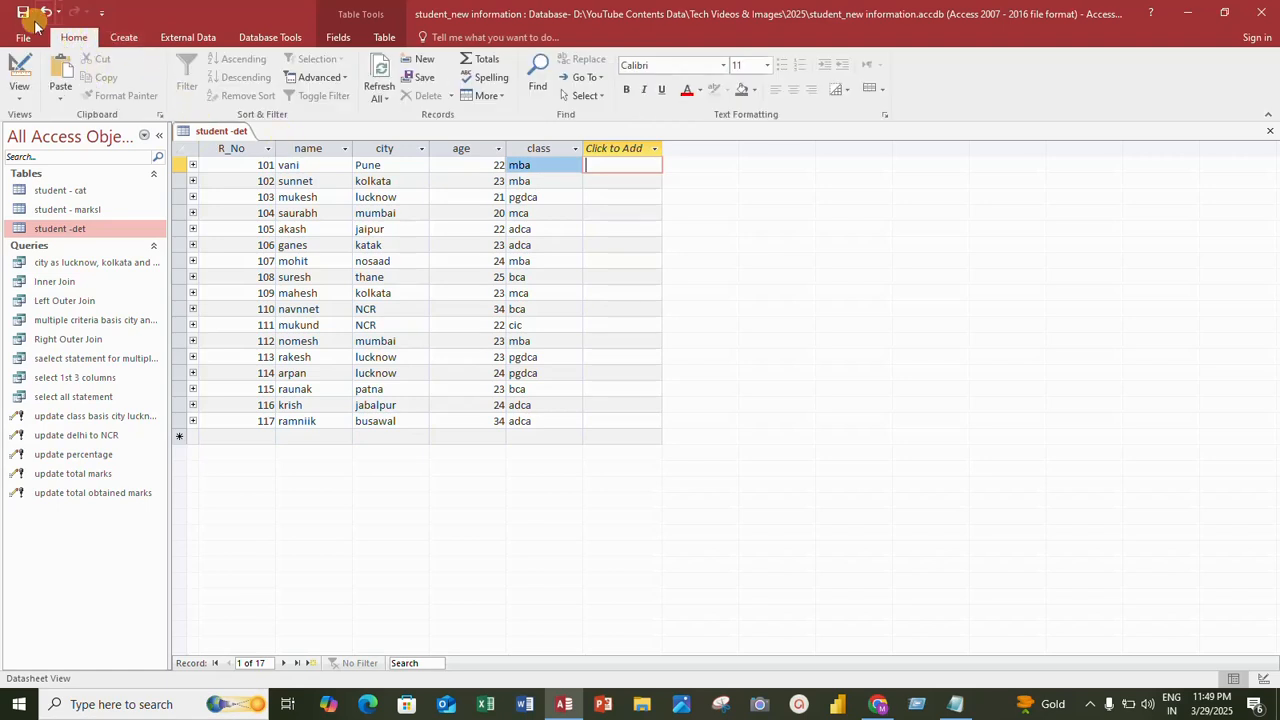
pyautogui.rightClick(222, 132)
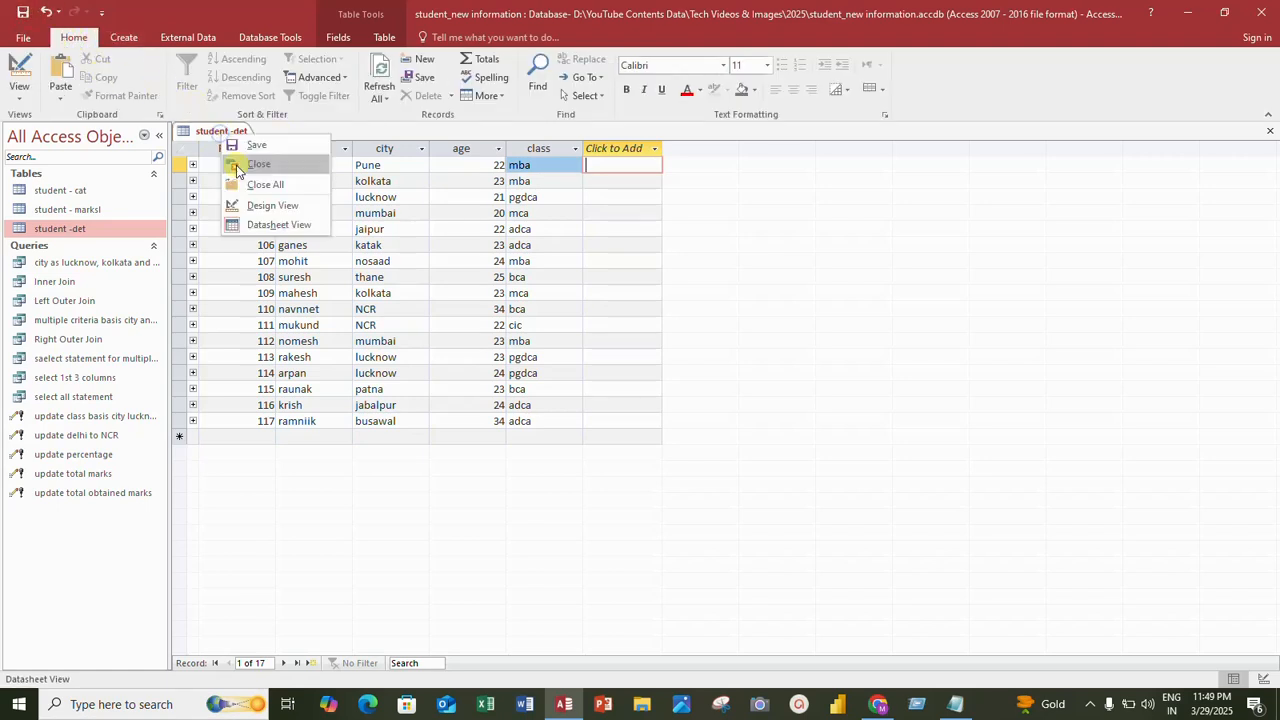
pyautogui.click(257, 164)
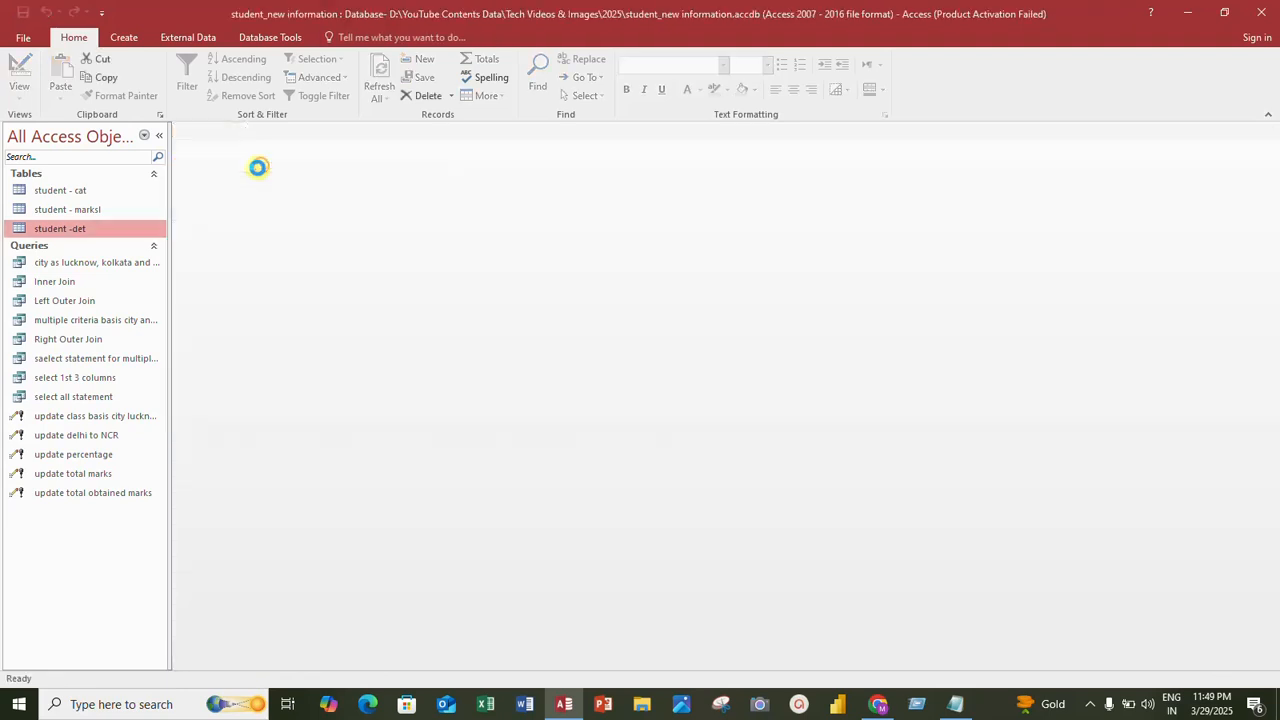
# Create a new query in Design View and add the student -det table to it as its source
pyautogui.click(124, 37)
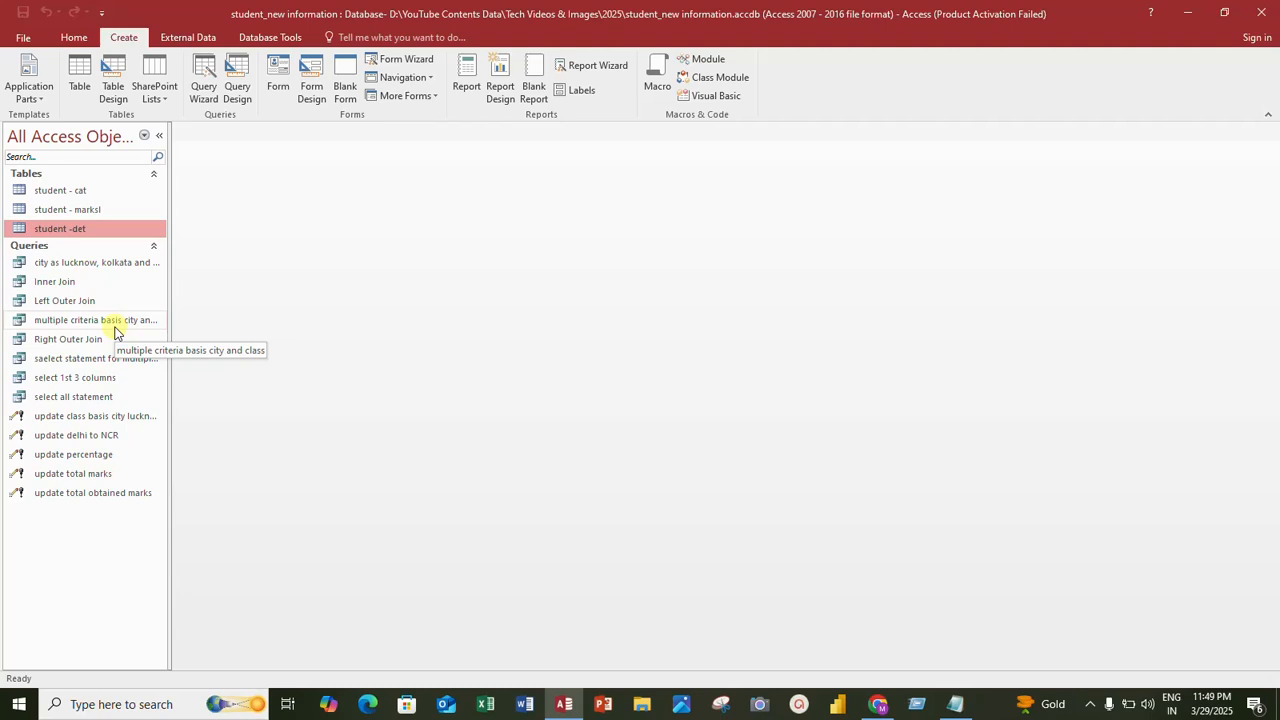
pyautogui.click(240, 90)
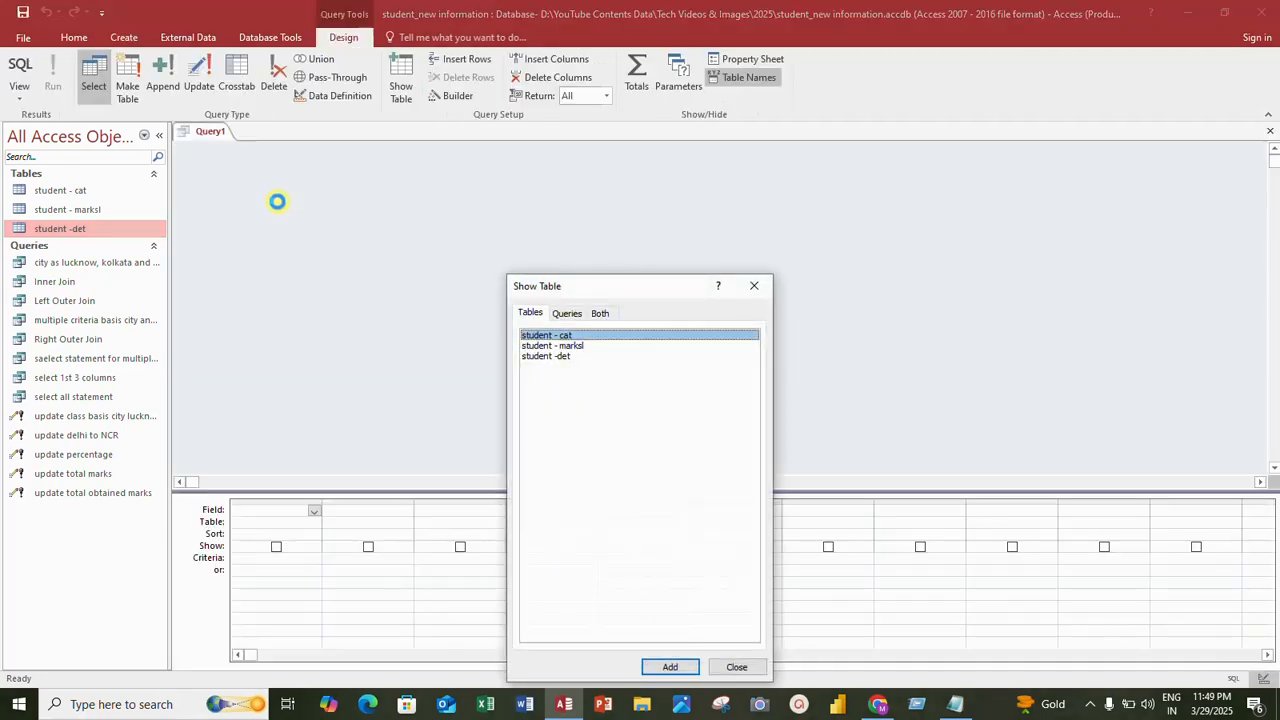
pyautogui.click(552, 357)
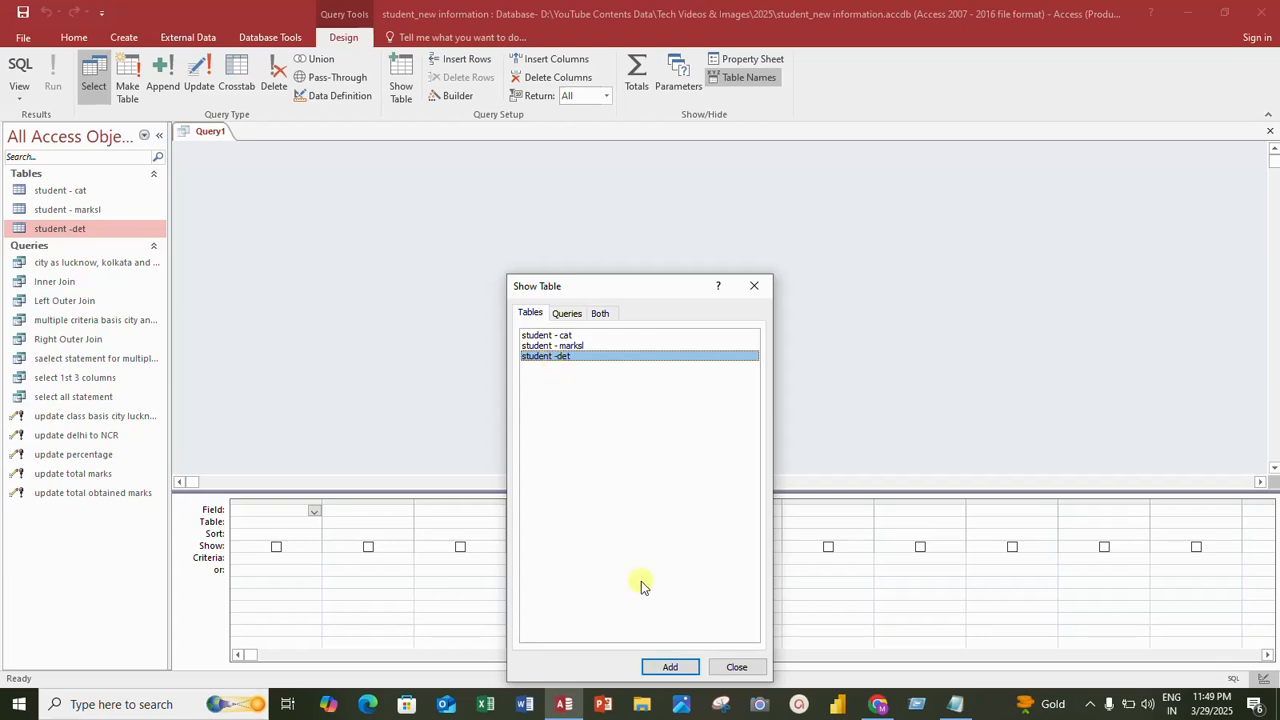
pyautogui.click(670, 667)
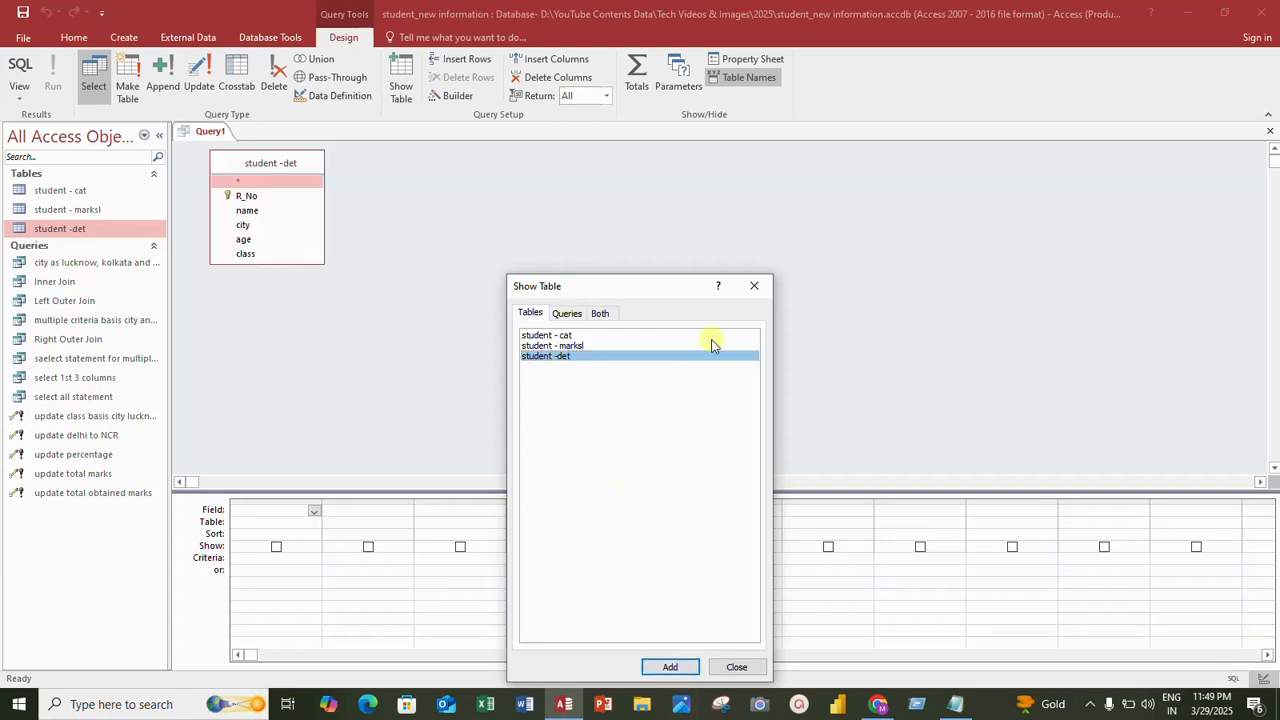
pyautogui.click(757, 288)
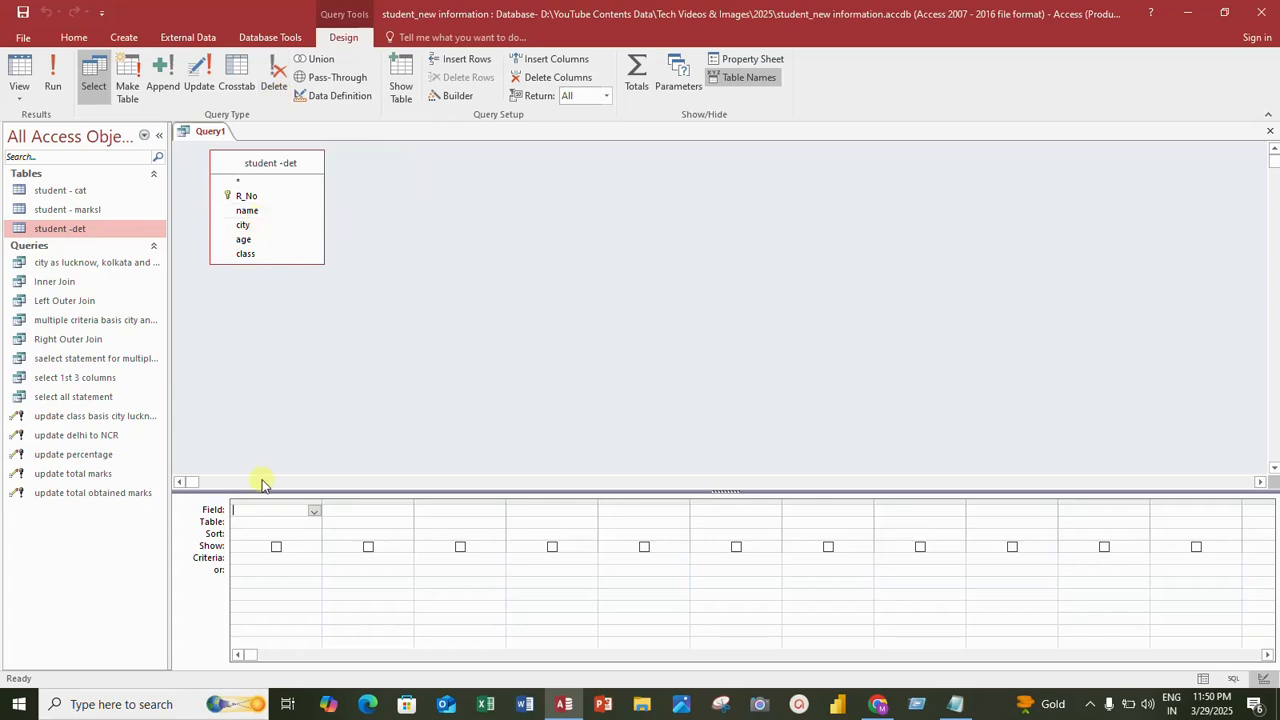
# Make the query a Delete query and add the class field of student -det to the design grid
pyautogui.click(275, 90)
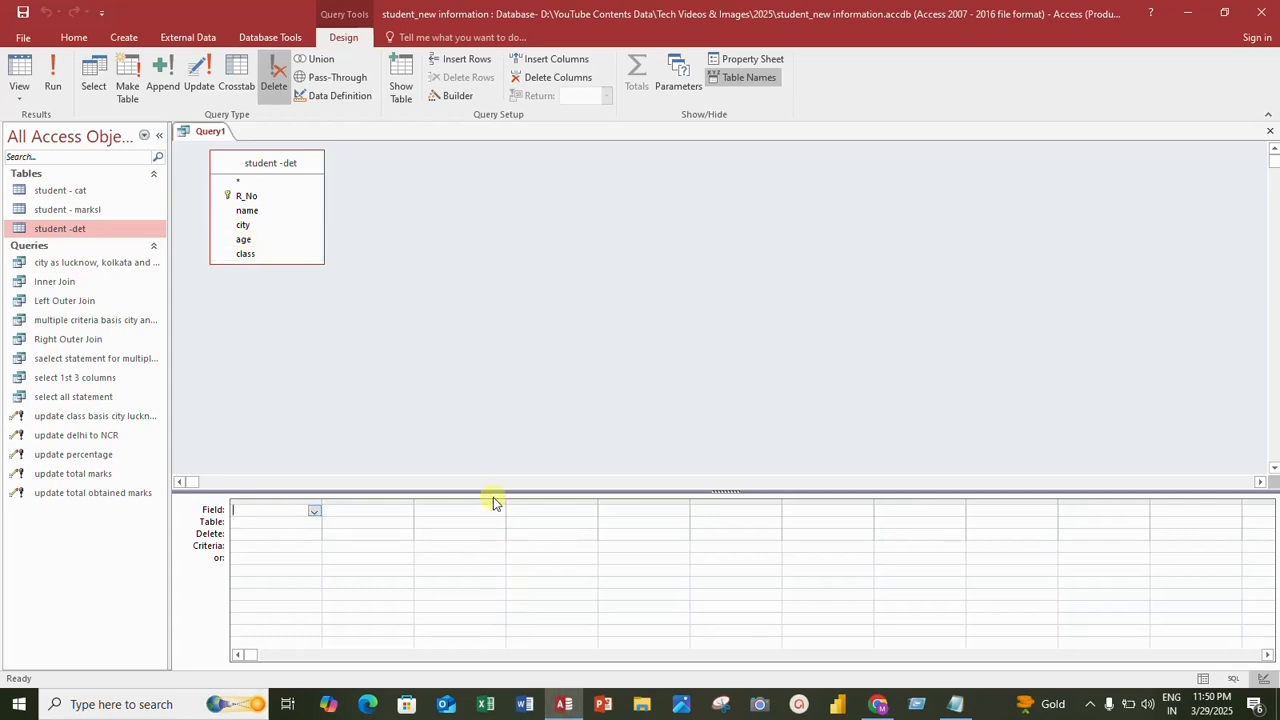
pyautogui.click(260, 257)
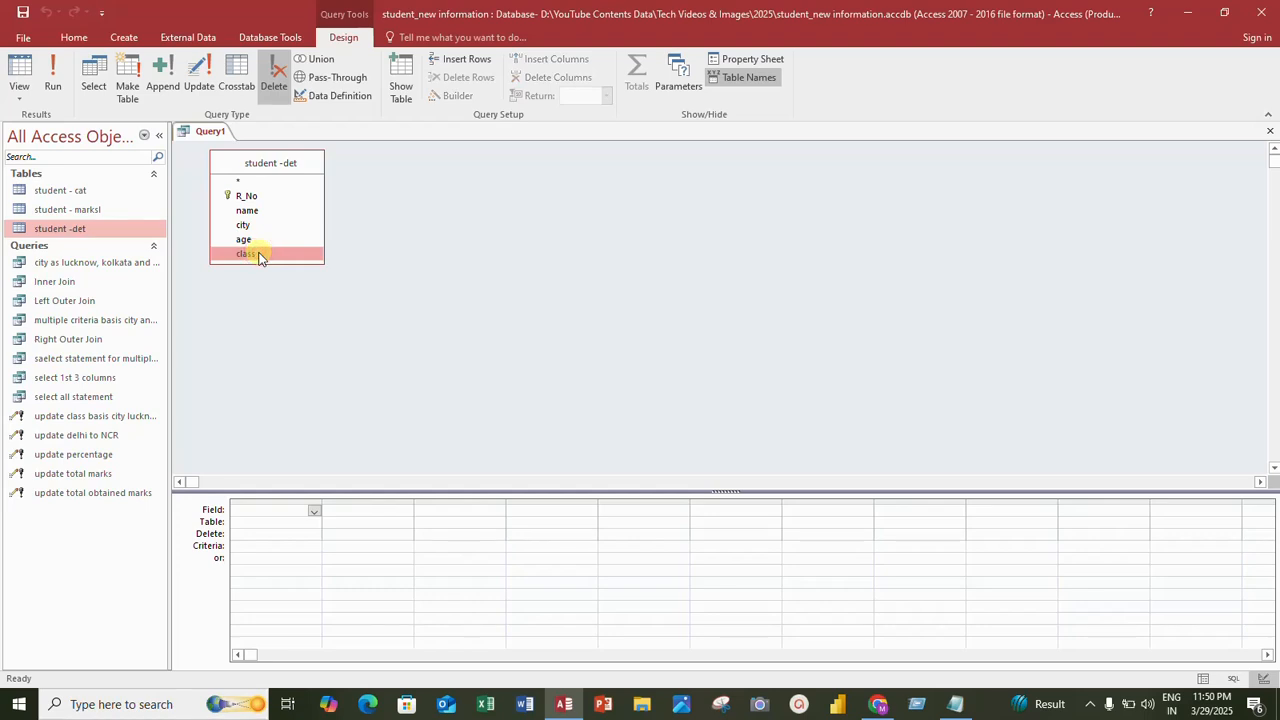
pyautogui.doubleClick(258, 257)
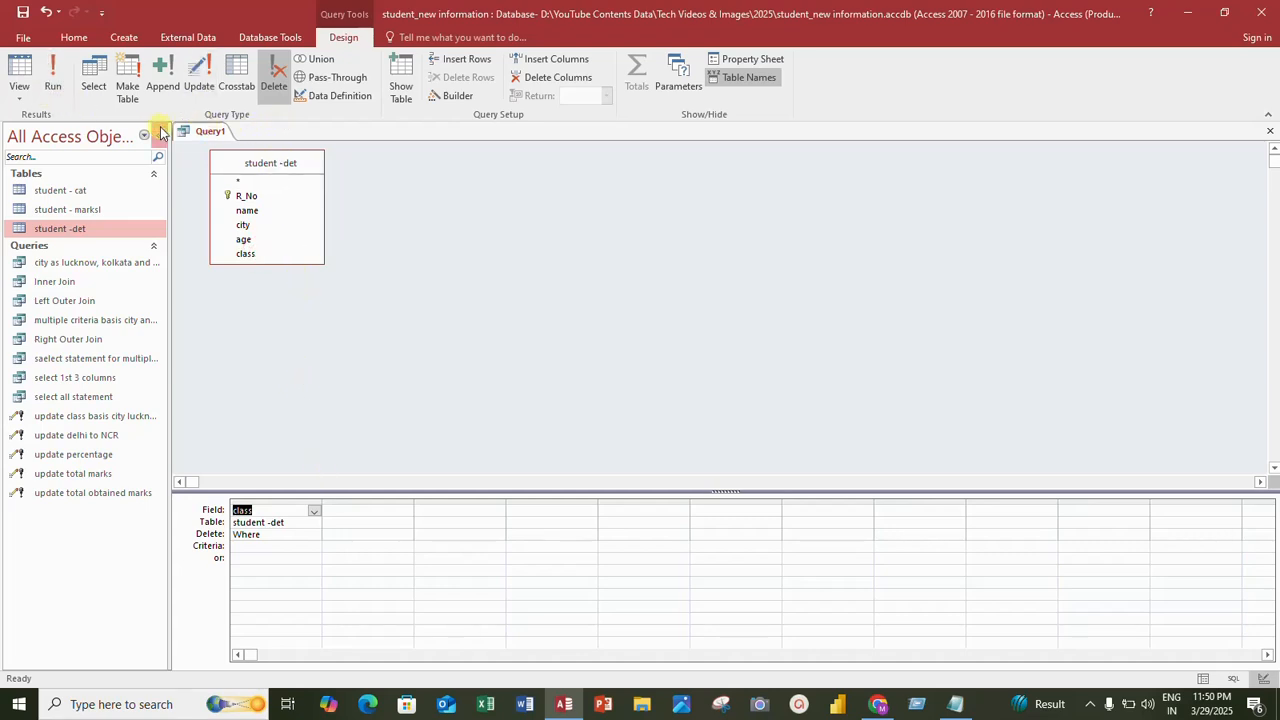
pyautogui.click(95, 88)
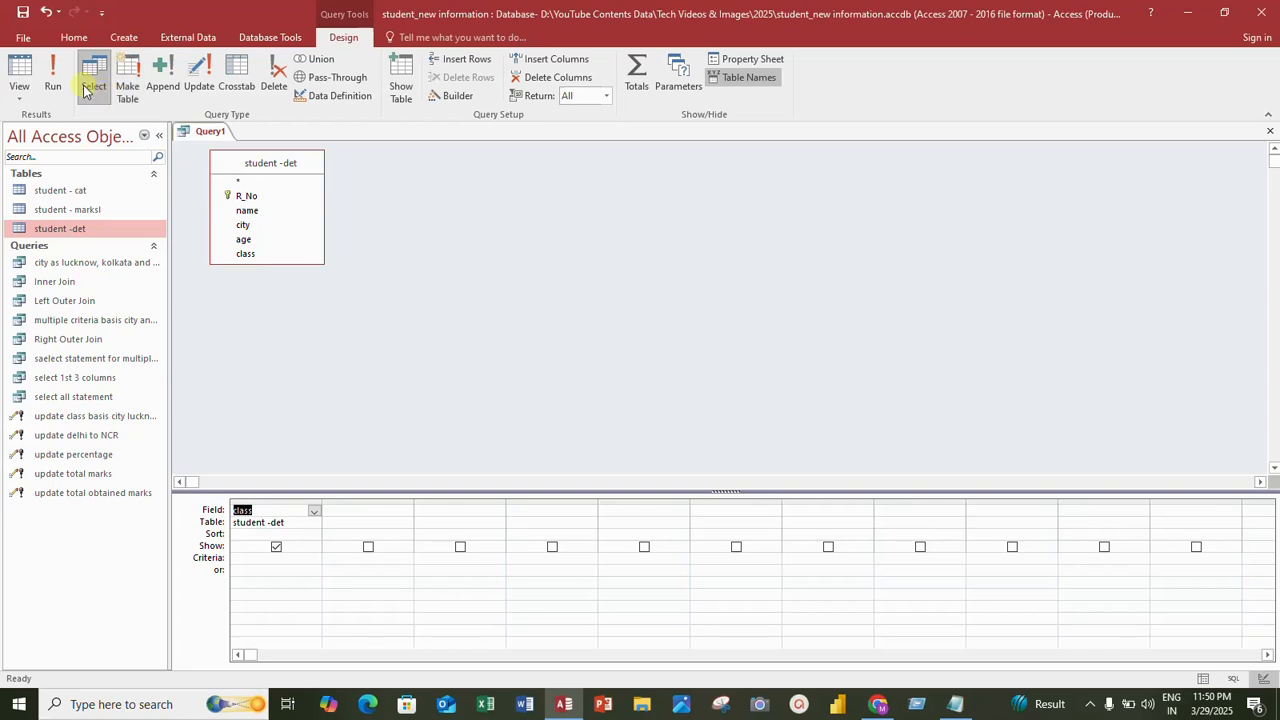
pyautogui.click(273, 78)
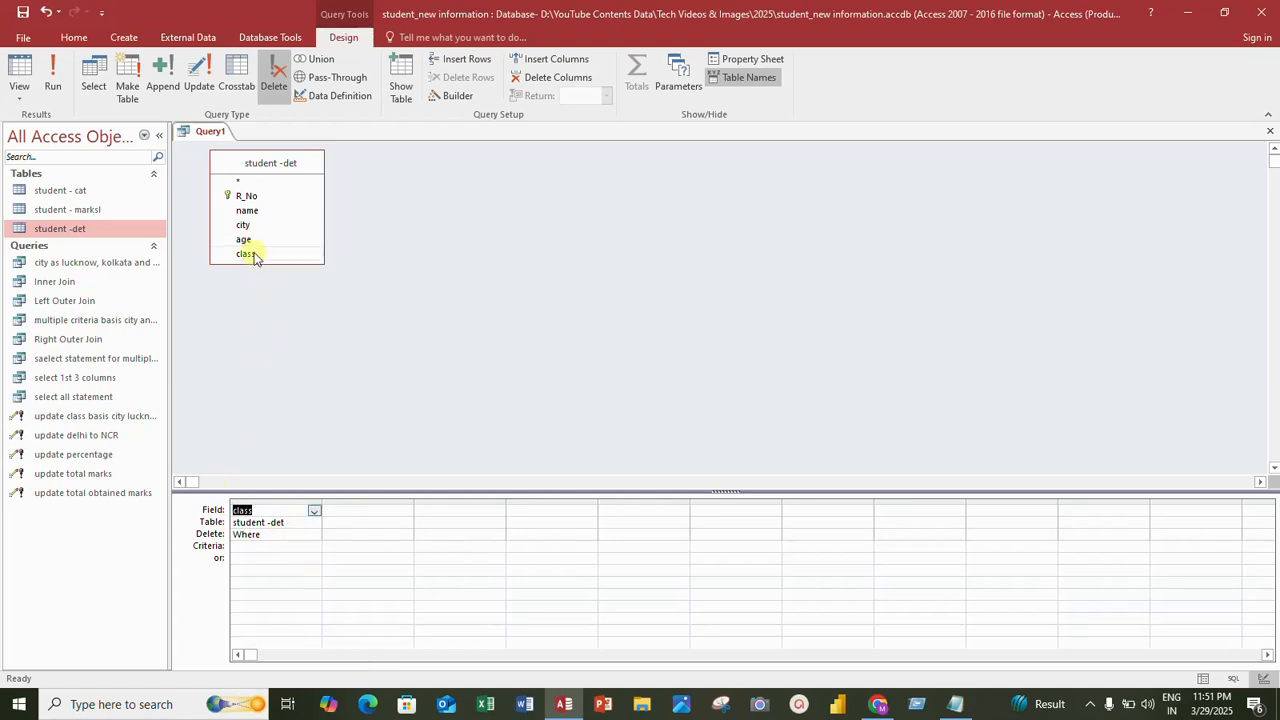
# Set the delete query's criteria for the class field to mca
pyautogui.click(294, 528)
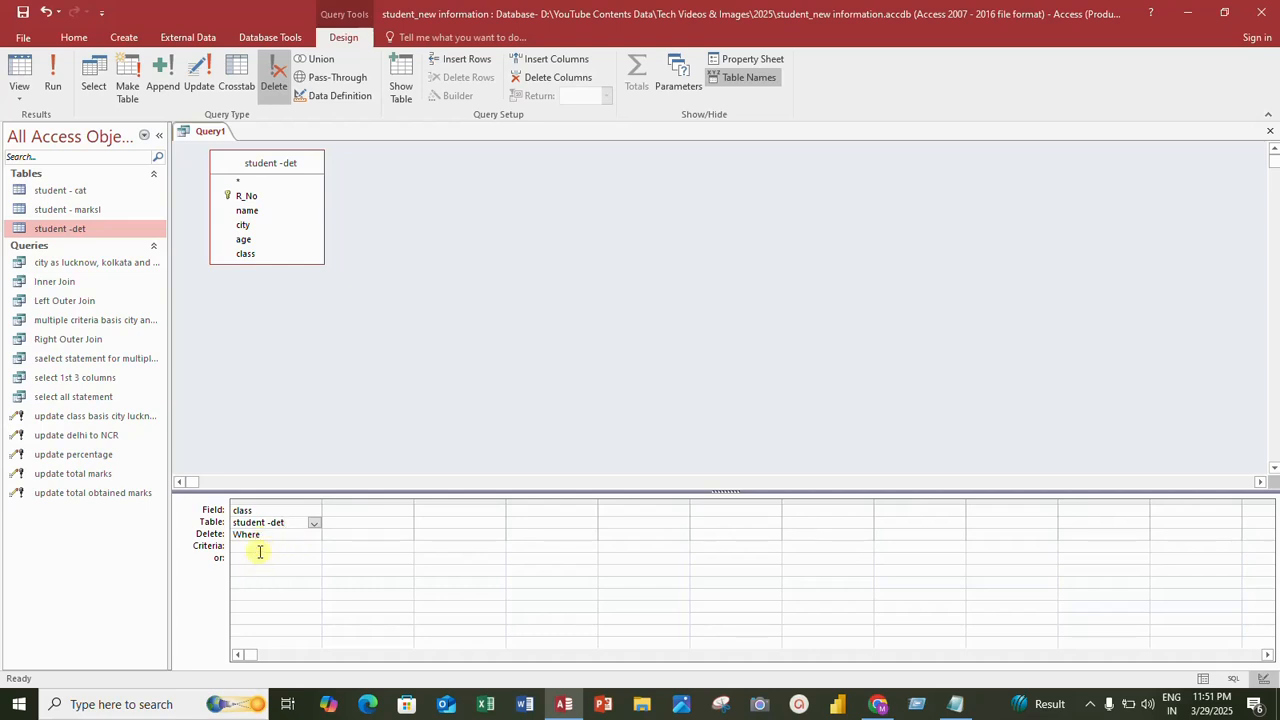
pyautogui.click(257, 545)
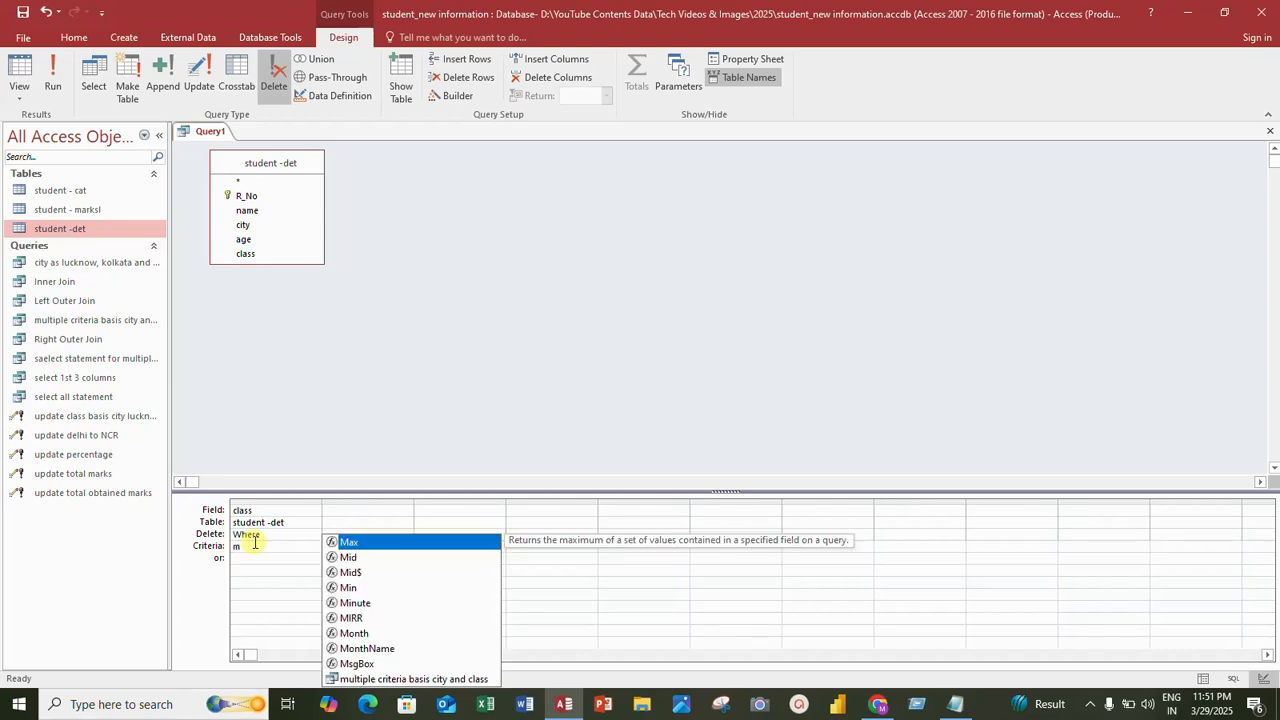
pyautogui.write('ca')
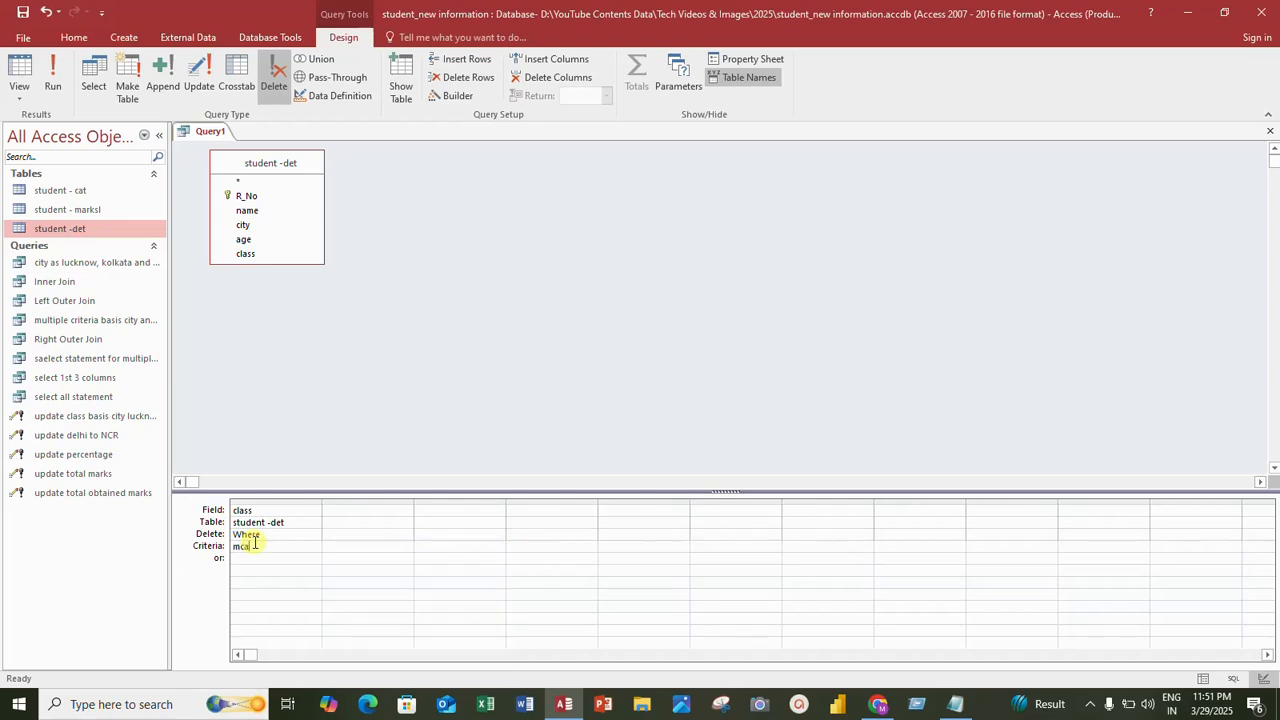
pyautogui.click(303, 448)
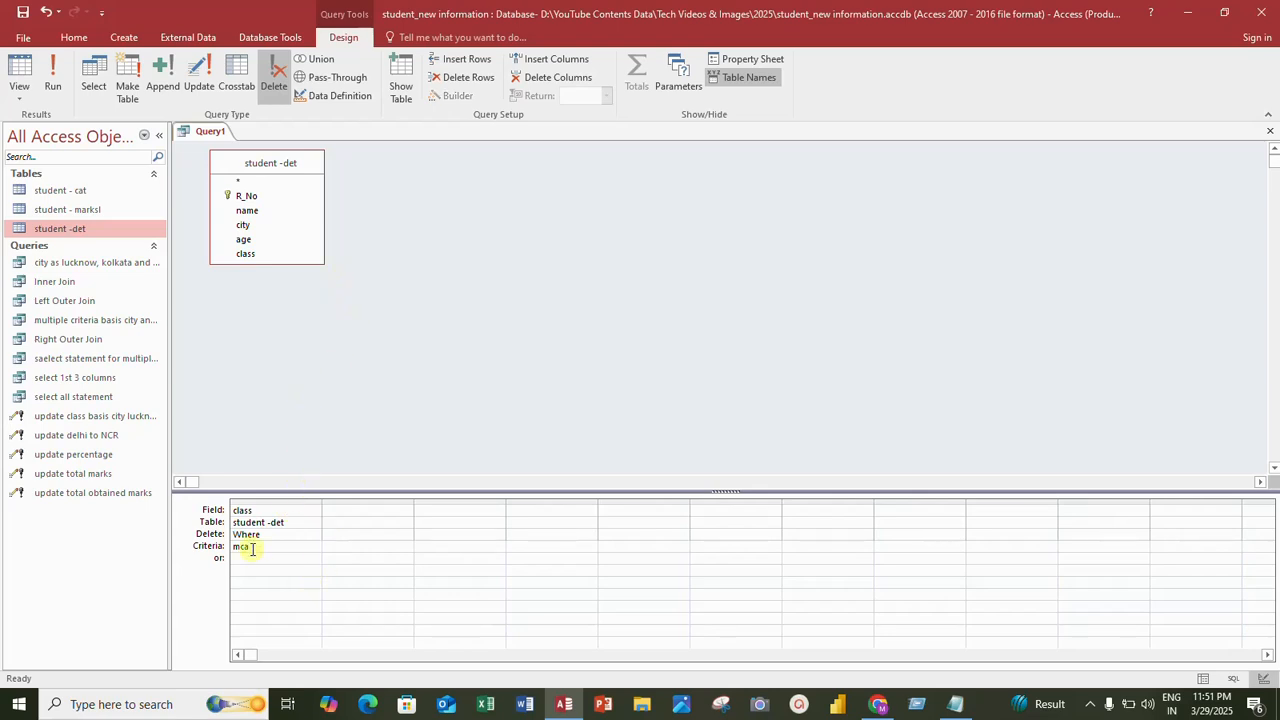
# Open the student -det table, check its class column for mca records, and close the table again
pyautogui.rightClick(86, 230)
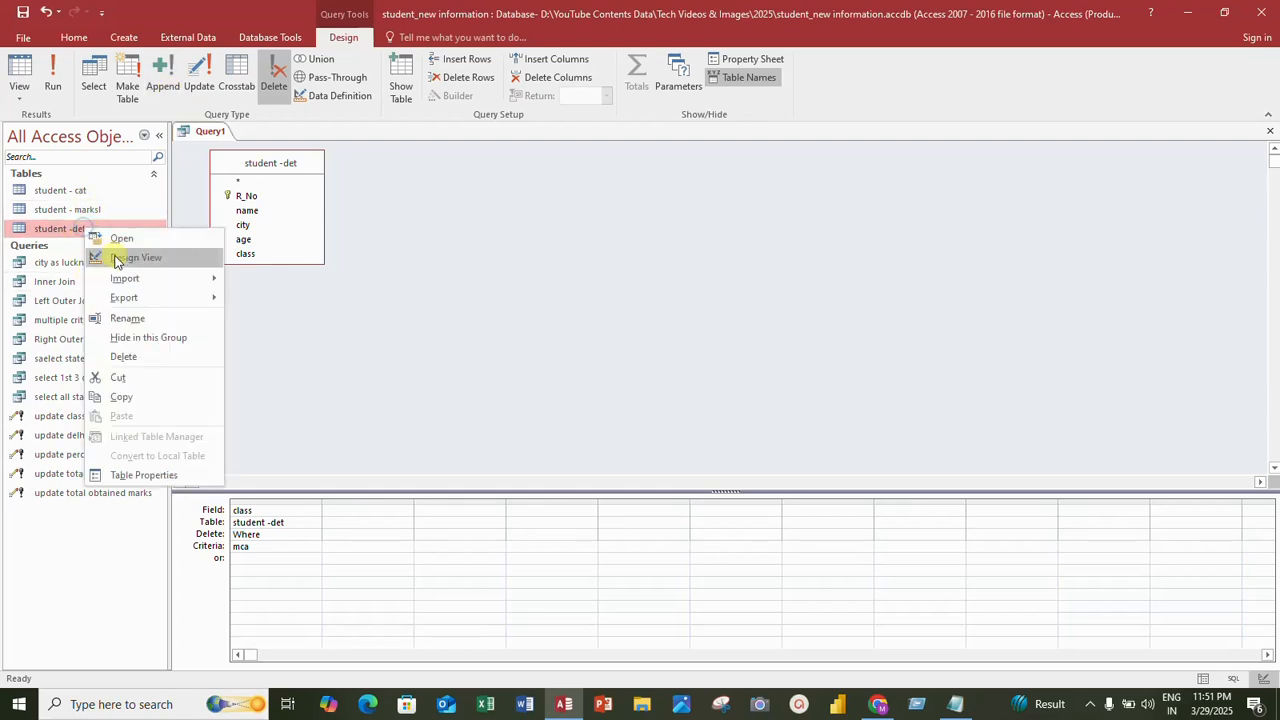
pyautogui.click(124, 238)
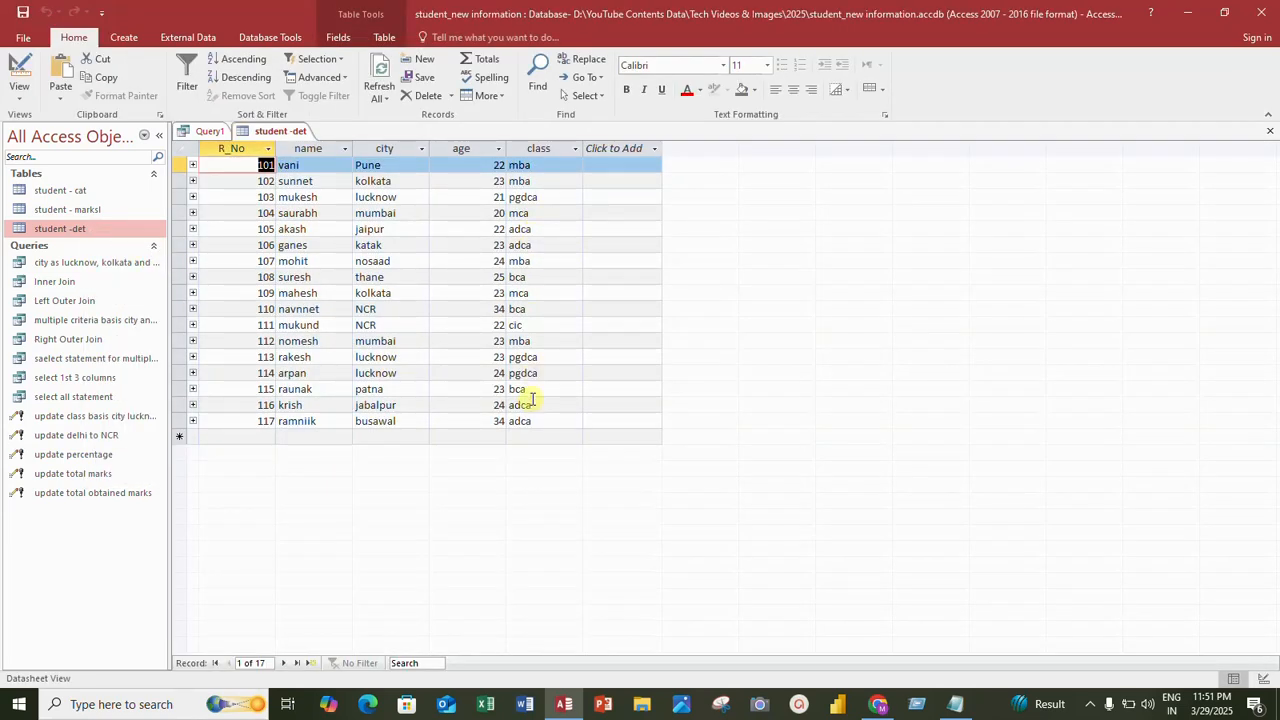
pyautogui.click(519, 213)
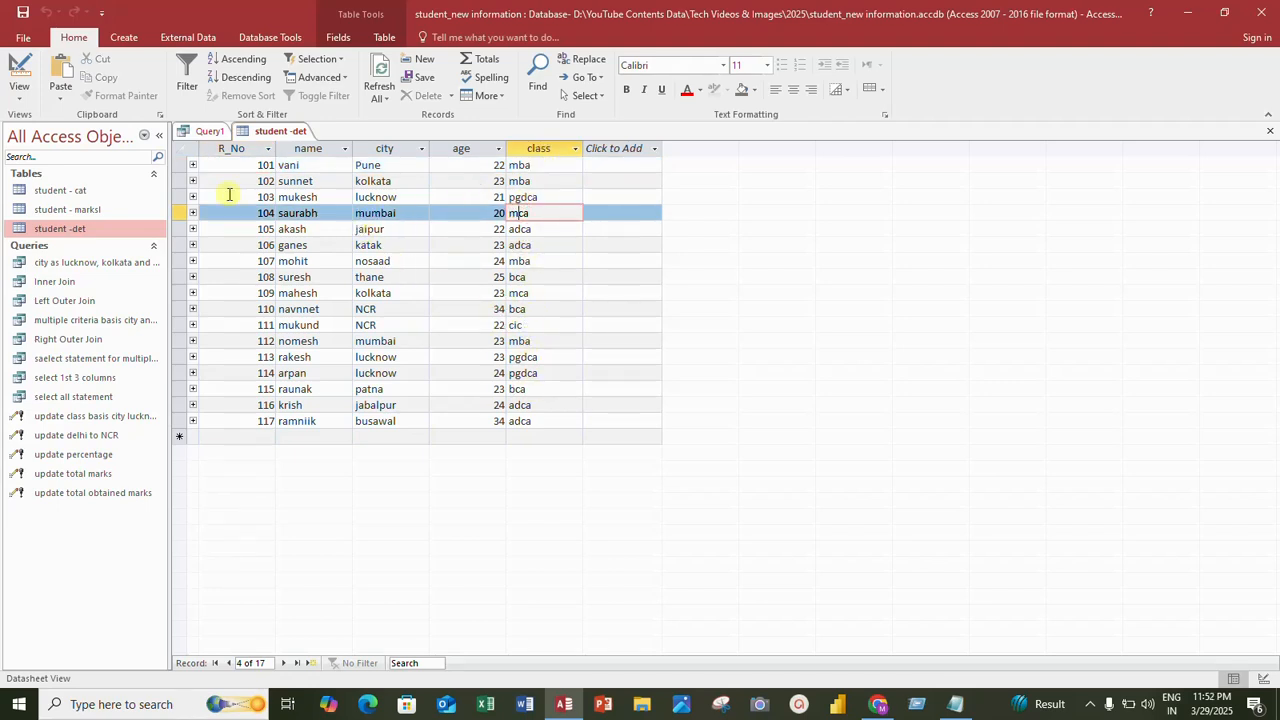
pyautogui.click(209, 132)
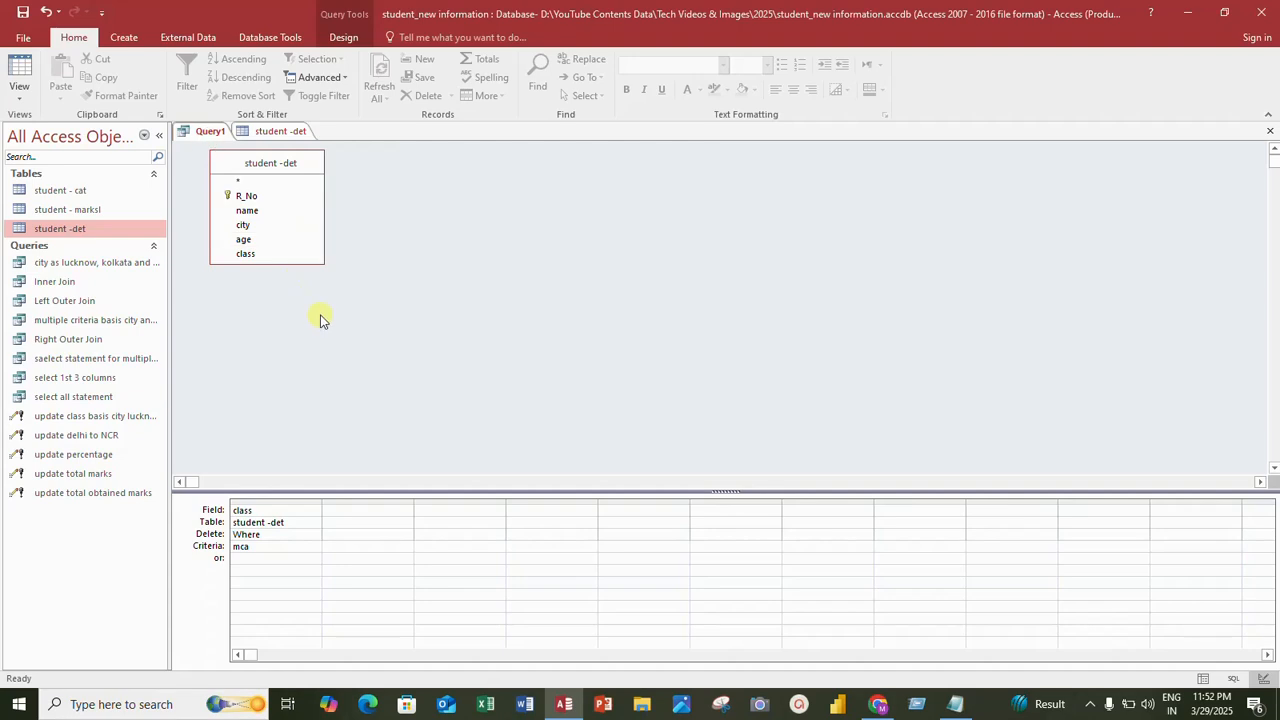
pyautogui.rightClick(277, 131)
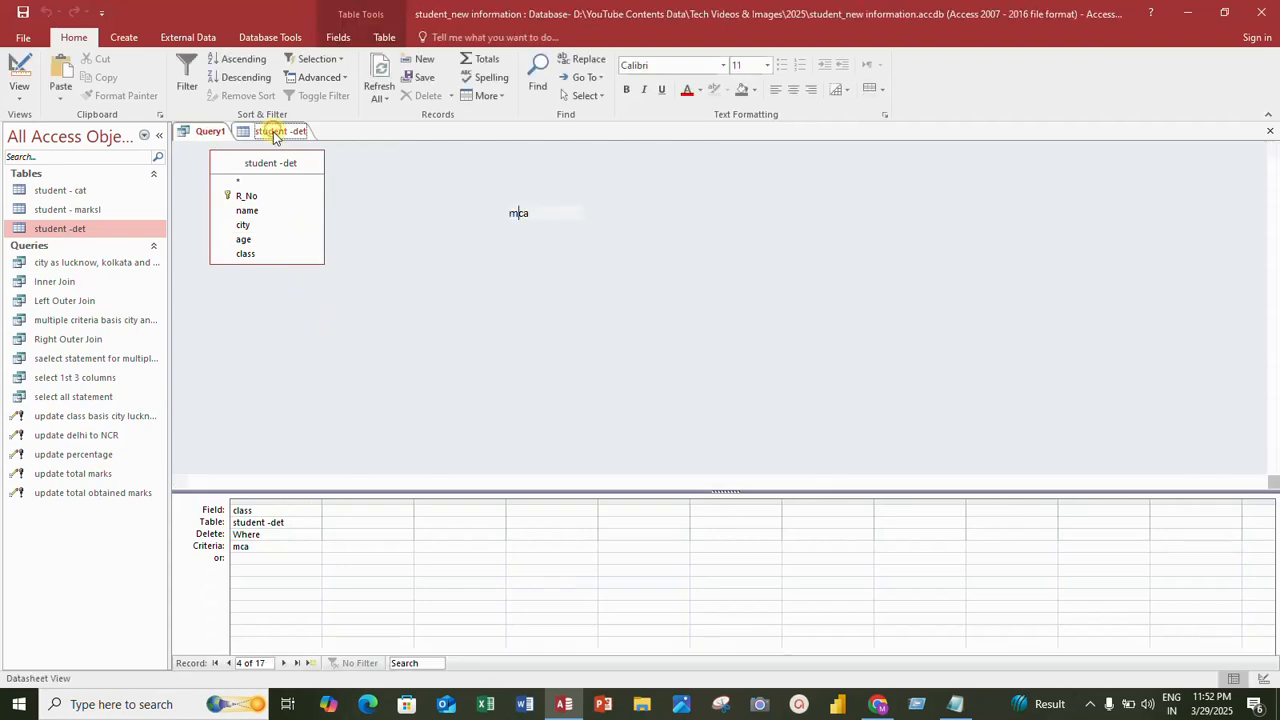
pyautogui.click(302, 162)
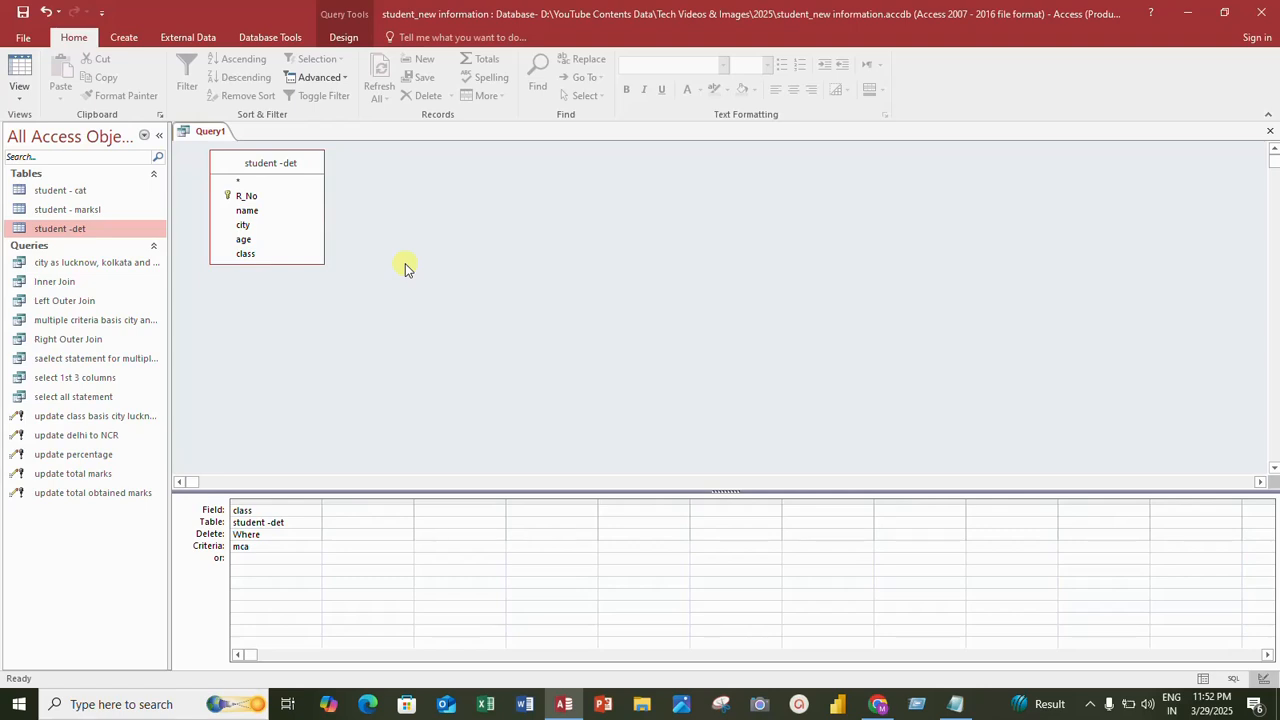
# Save the delete query with the mca class criteria under the name delete course mca
pyautogui.click(254, 544)
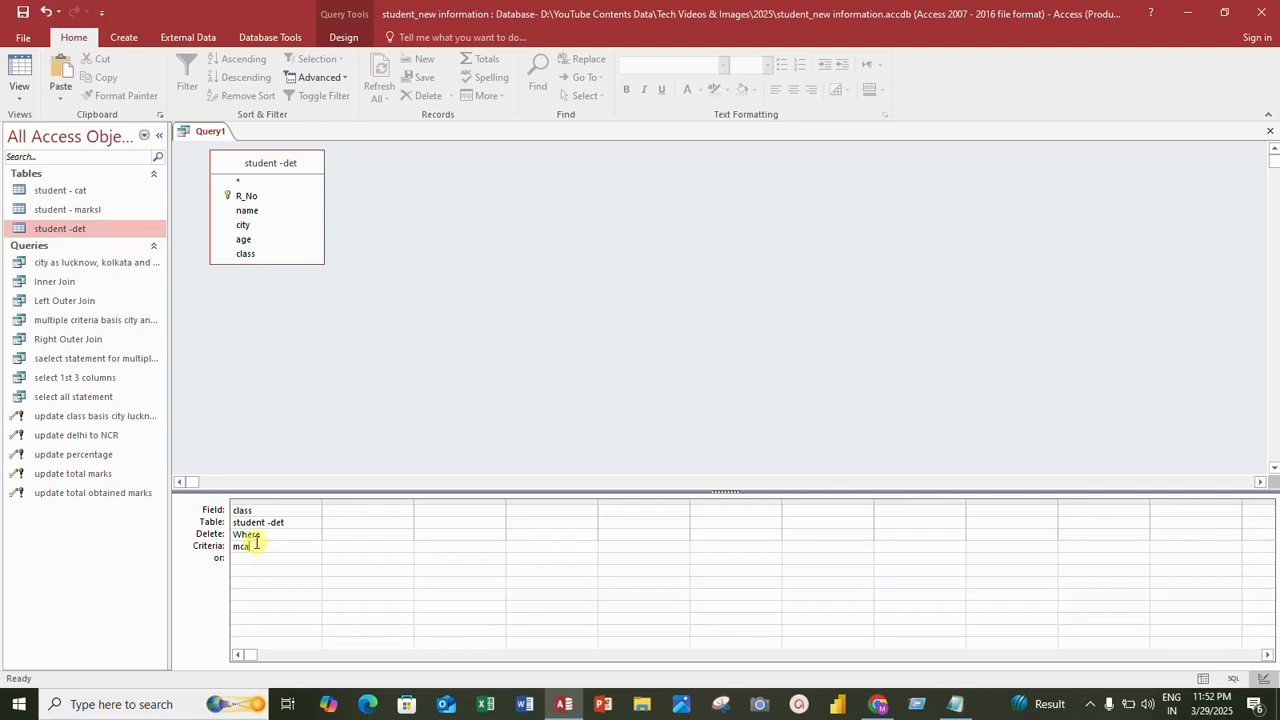
pyautogui.doubleClick(245, 546)
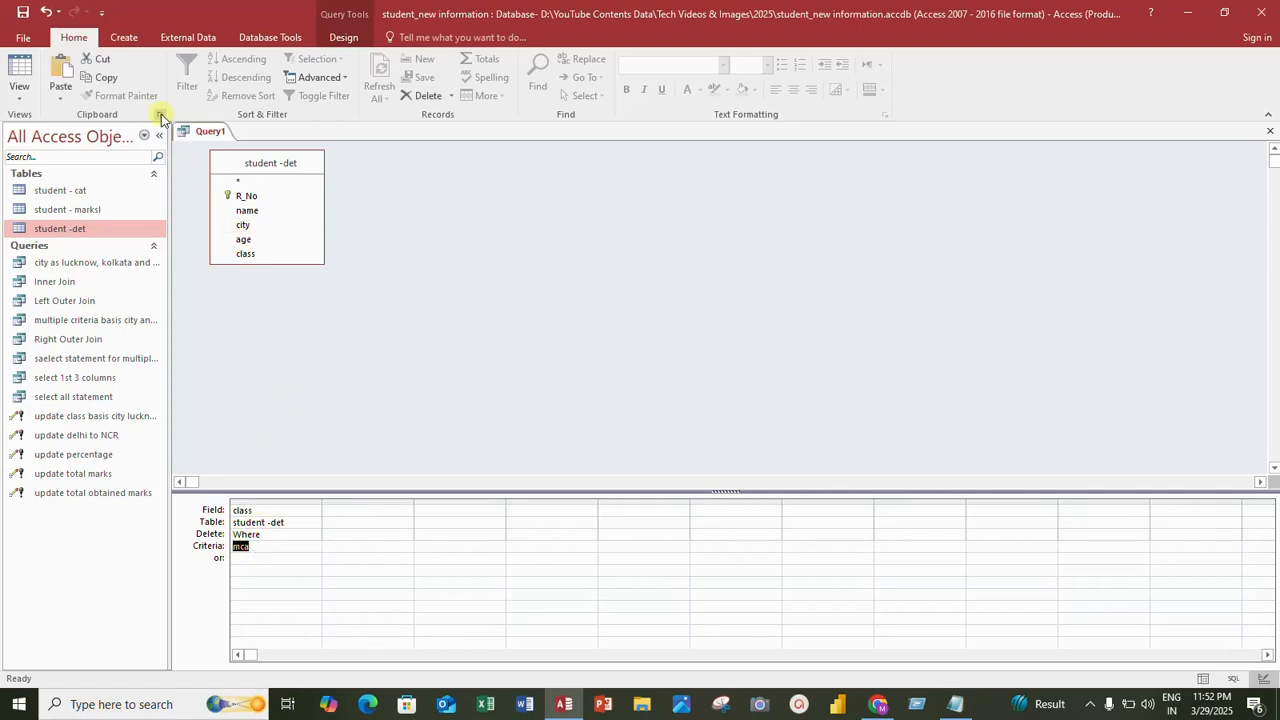
pyautogui.click(64, 58)
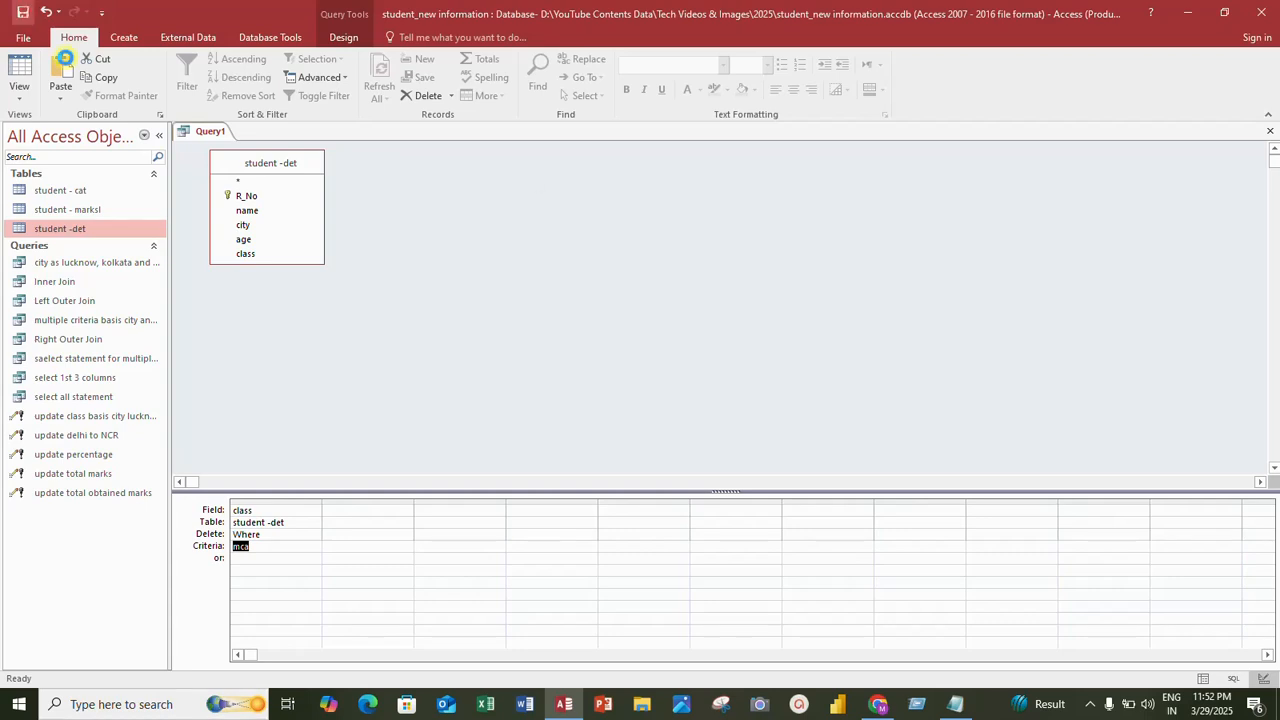
pyautogui.hotkey('ctrl', 's')
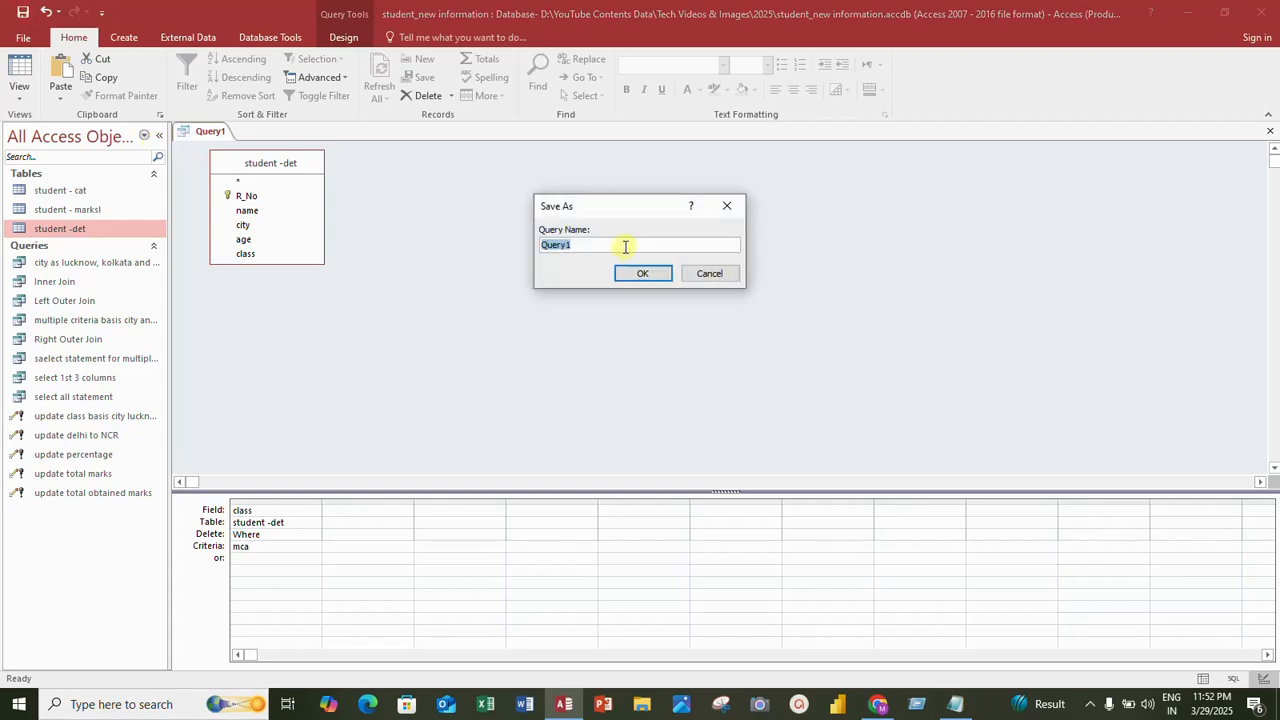
pyautogui.write('delete cou')
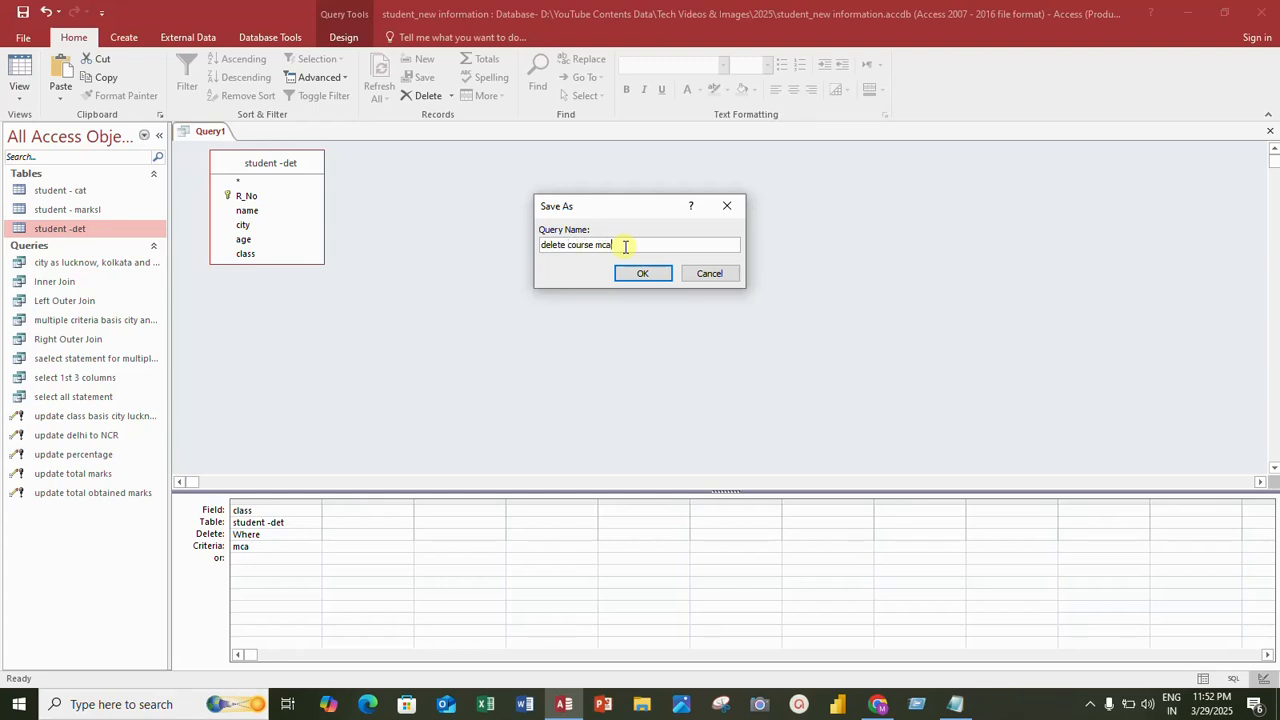
pyautogui.write('rse mca')
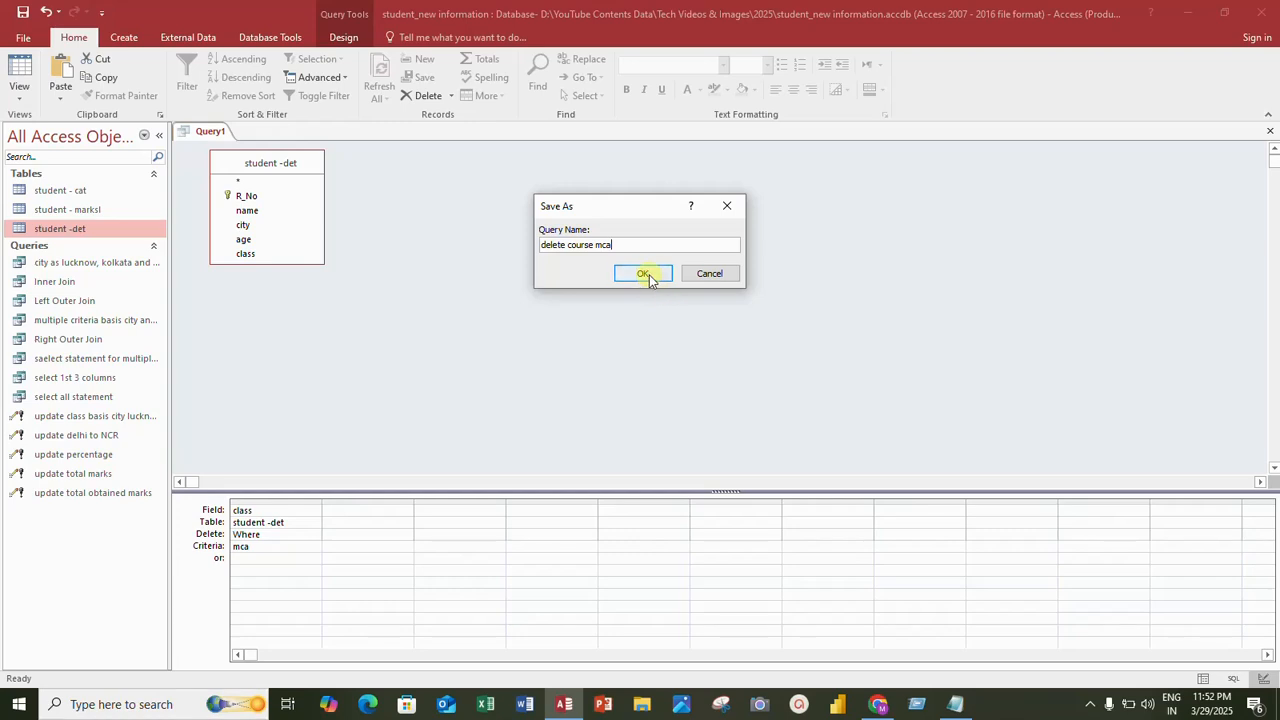
pyautogui.click(646, 274)
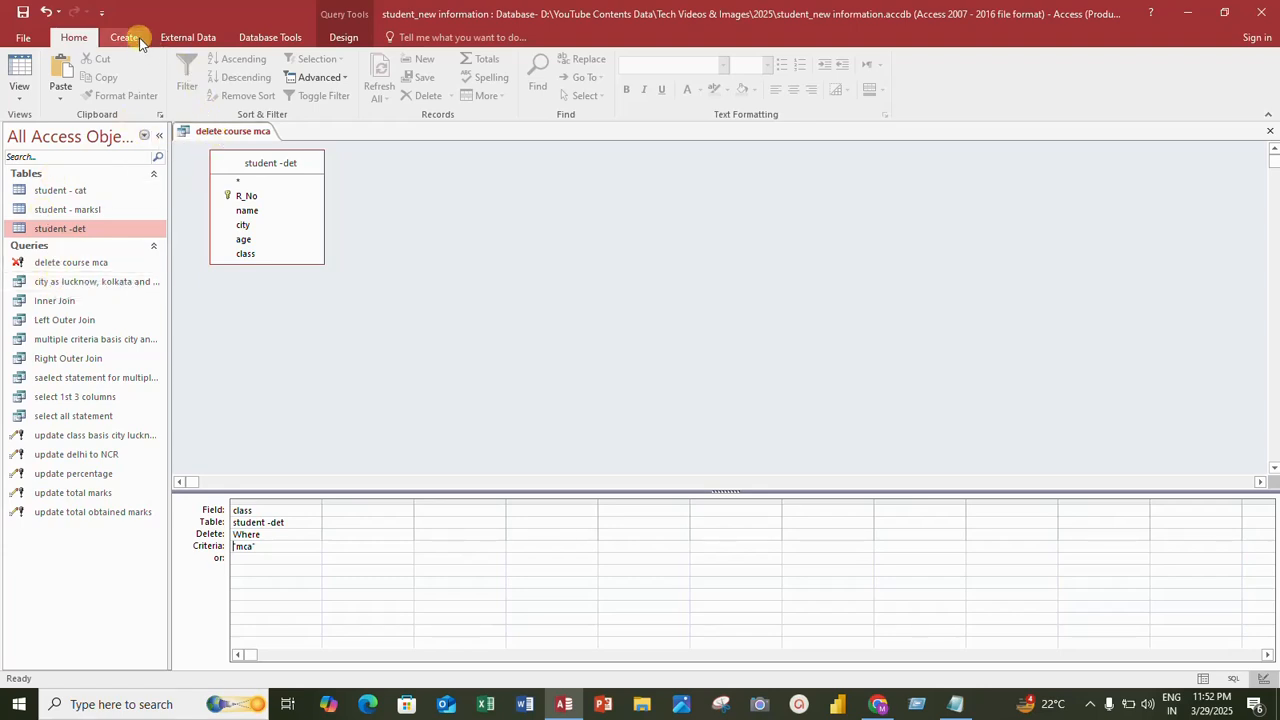
# Close the design of the delete course mca query and run it, accepting the deletion of the matching records
pyautogui.rightClick(204, 132)
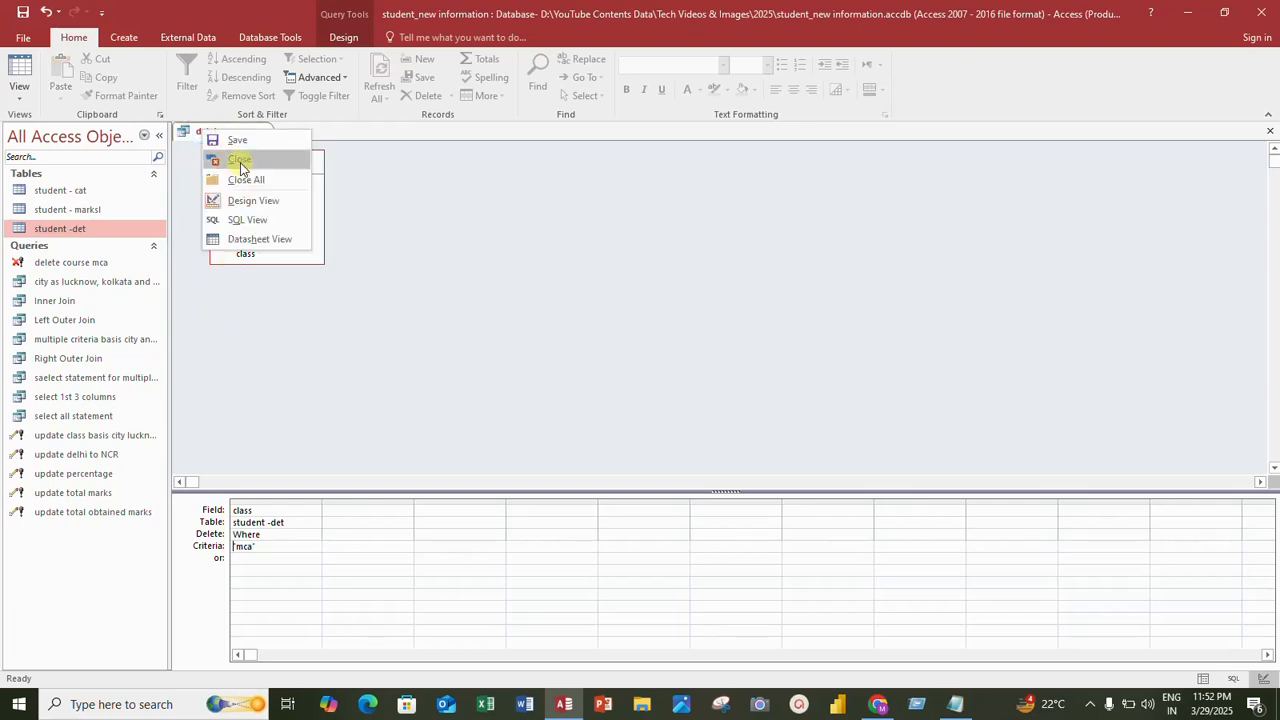
pyautogui.click(240, 165)
pyautogui.click(68, 266)
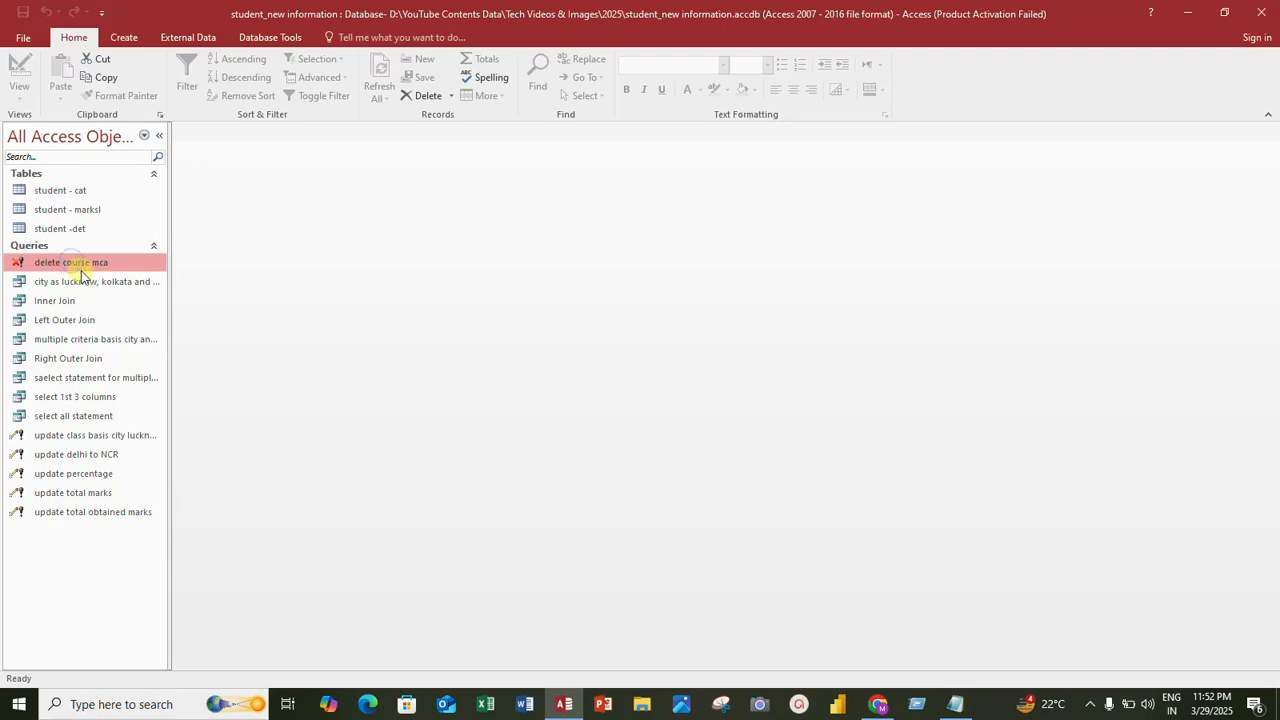
pyautogui.doubleClick(80, 268)
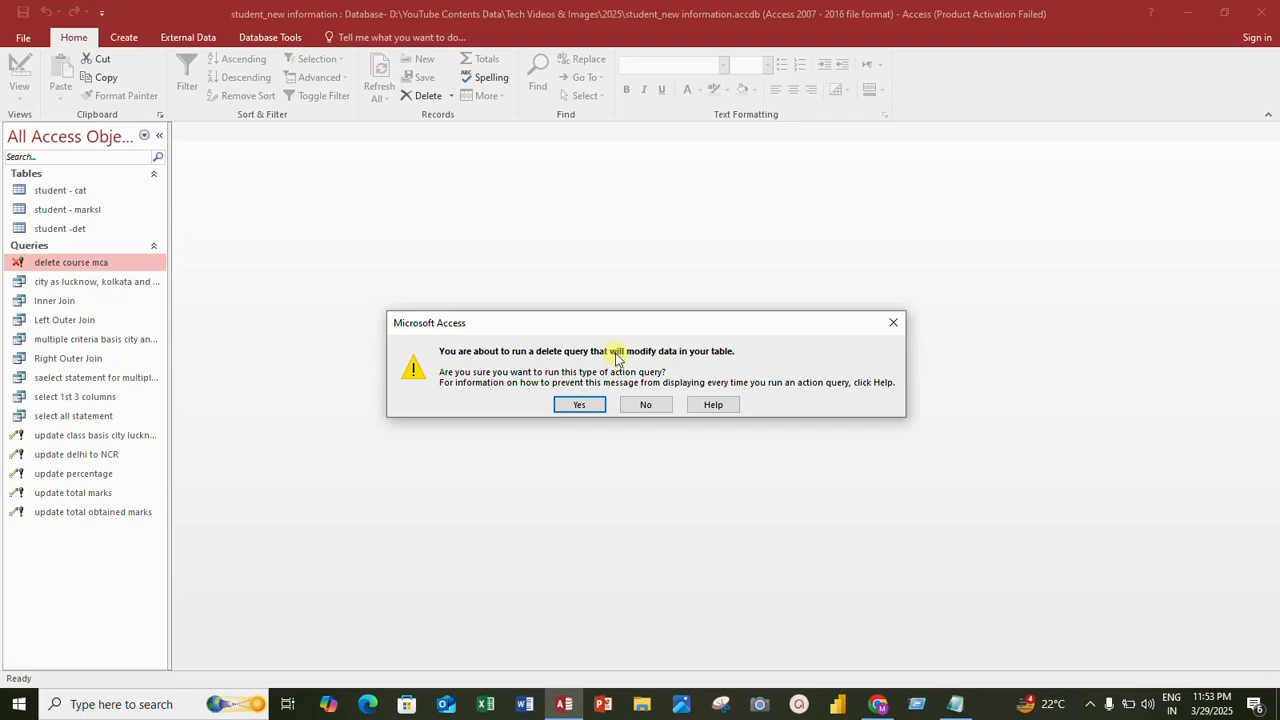
pyautogui.click(585, 405)
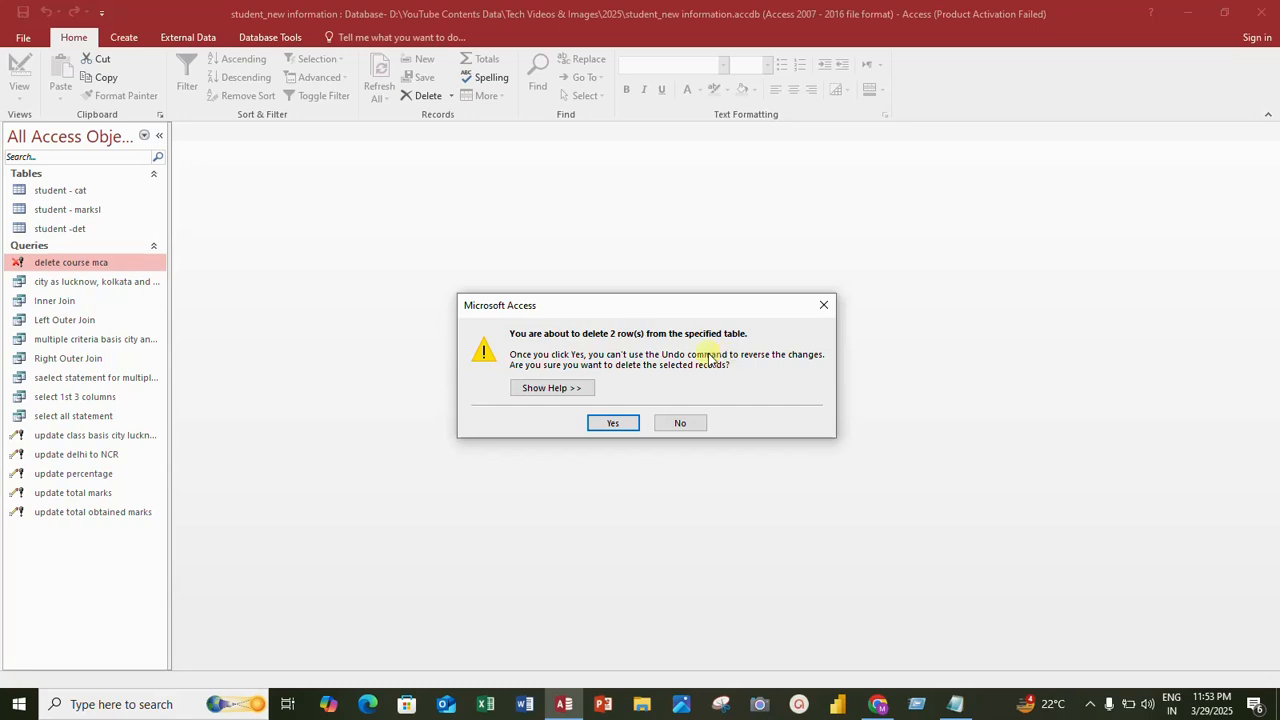
pyautogui.click(606, 424)
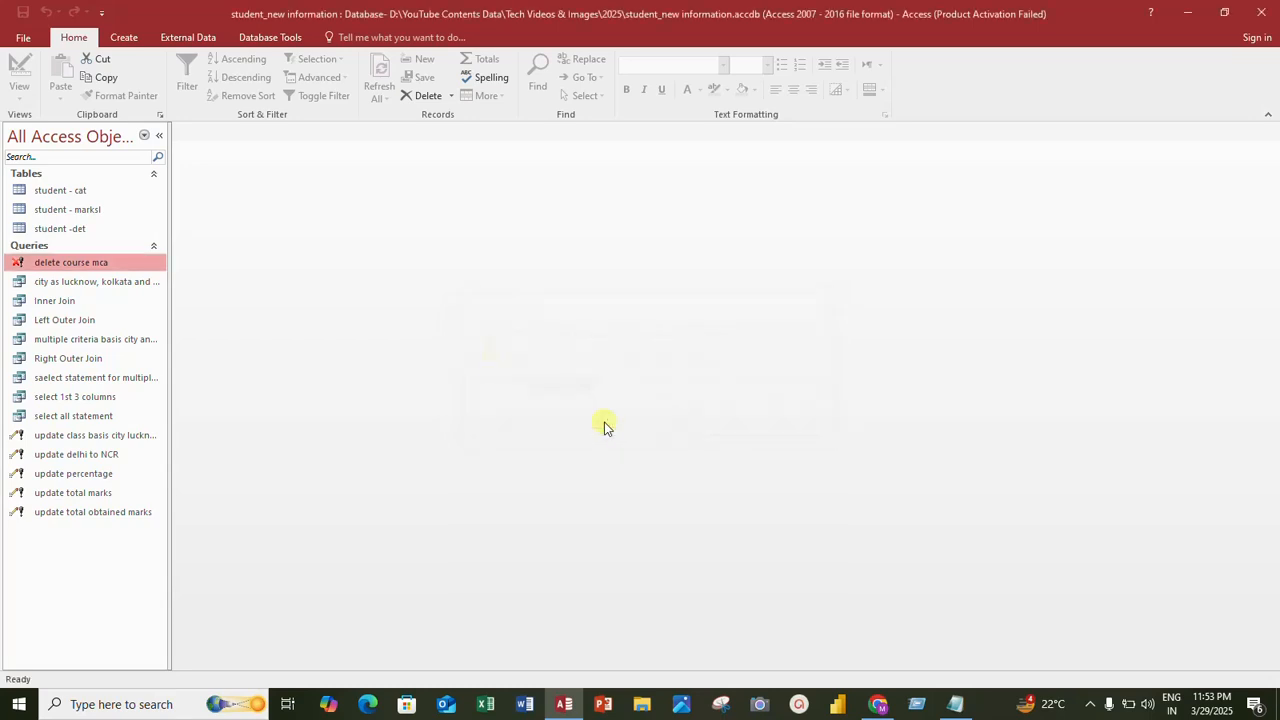
# Open the student - cat and student -det tables and check the class column of student -det down to its last record for mca entries
pyautogui.click(84, 187)
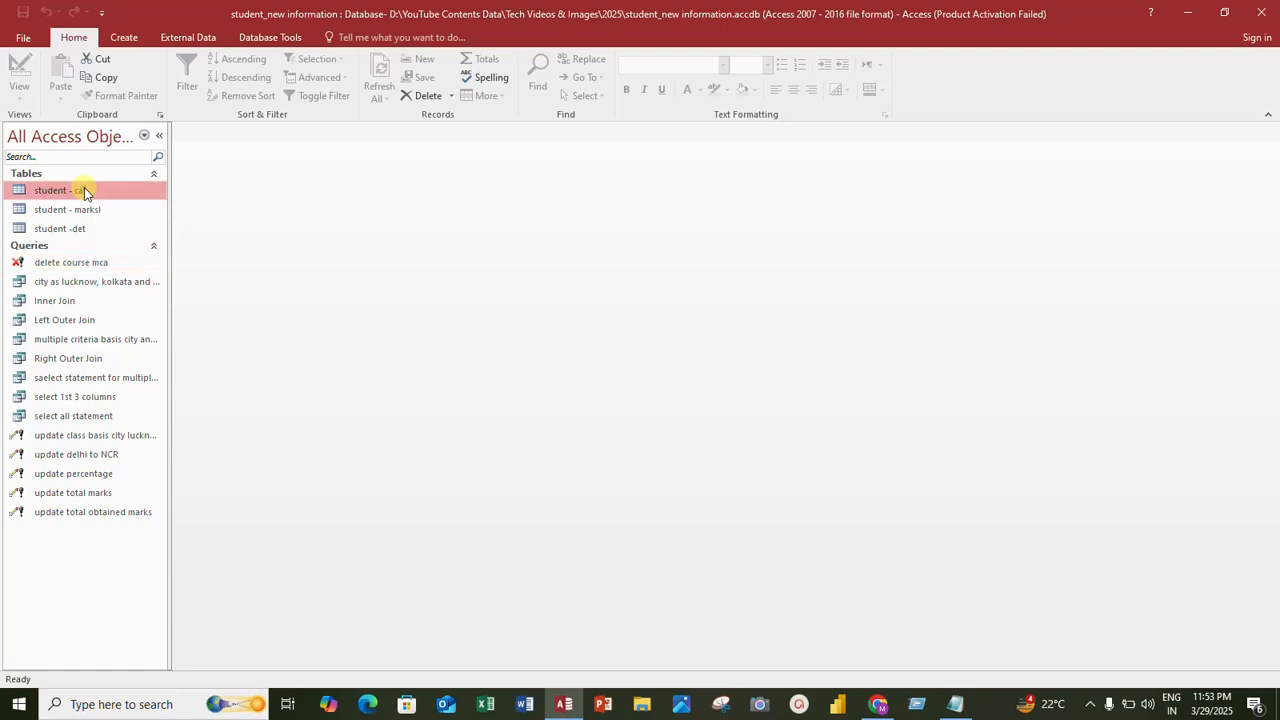
pyautogui.doubleClick(84, 189)
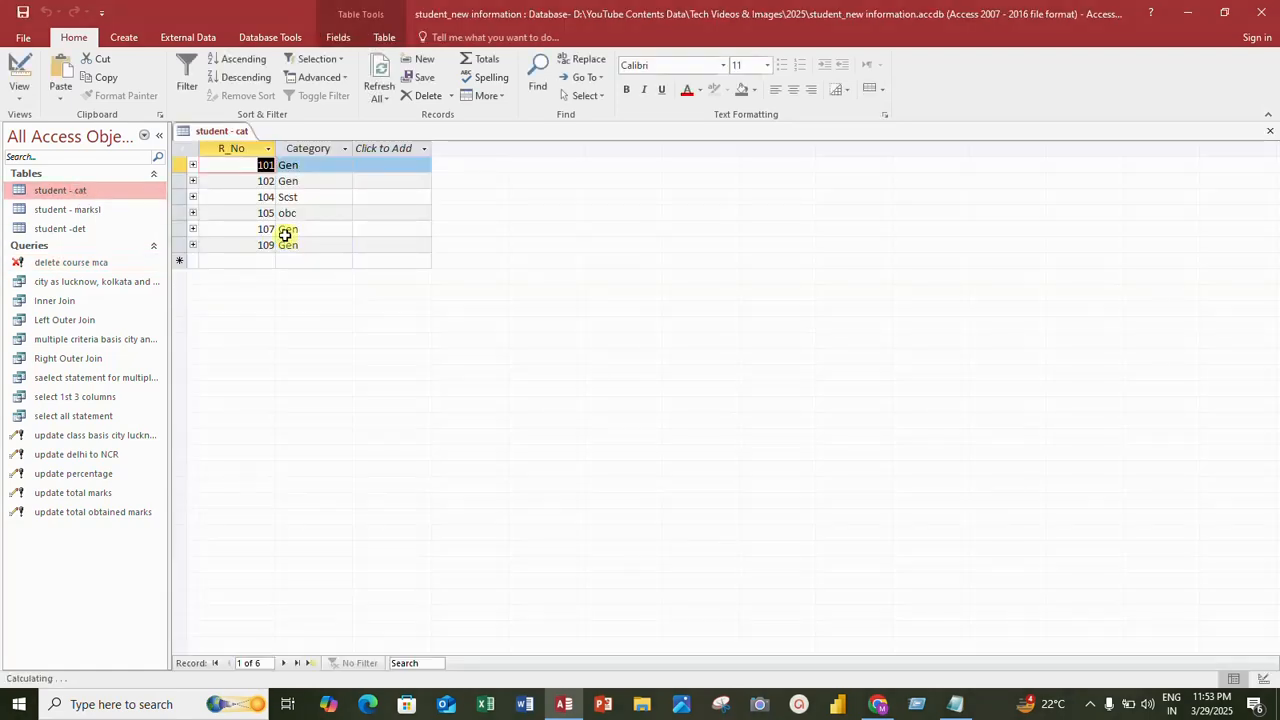
pyautogui.click(80, 229)
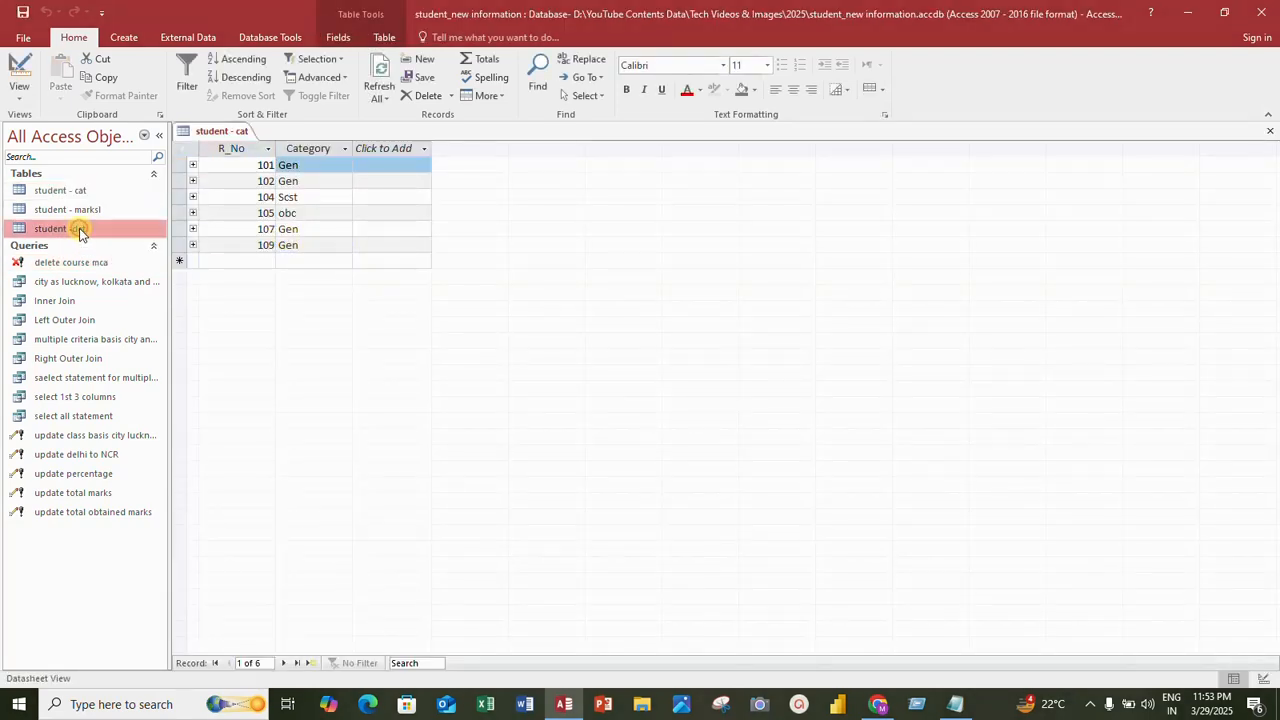
pyautogui.doubleClick(80, 229)
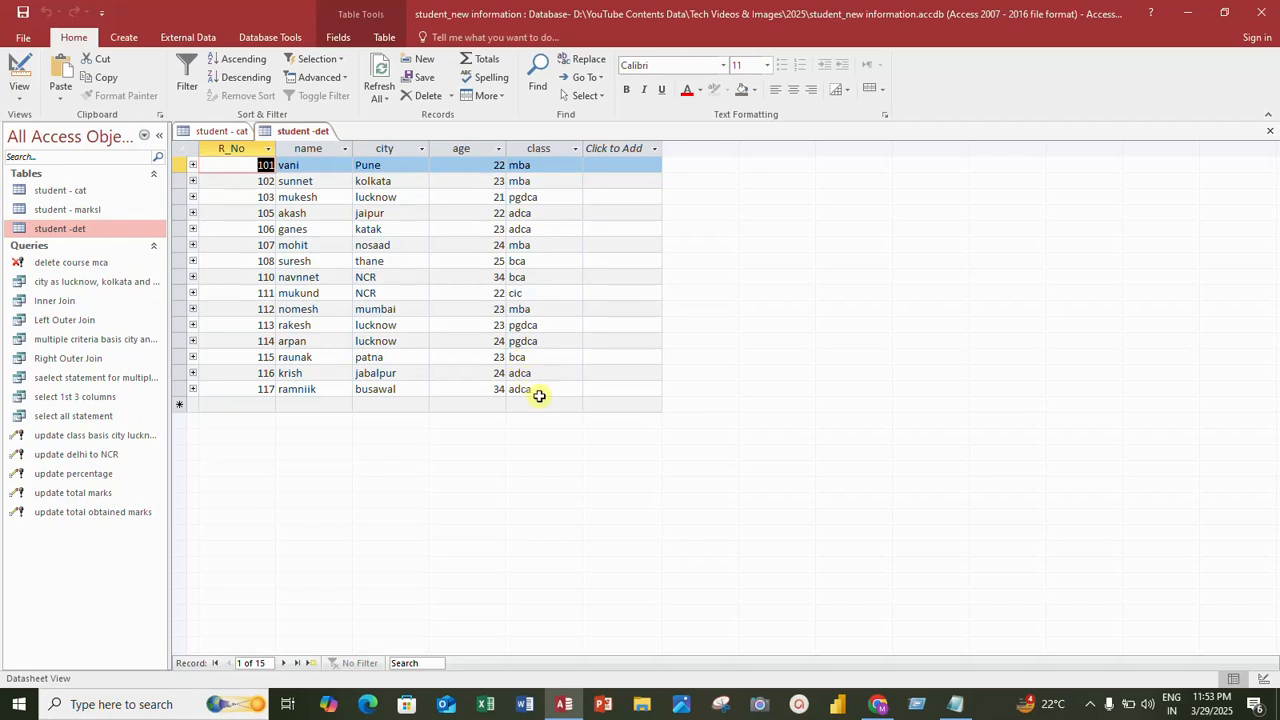
pyautogui.click(522, 181)
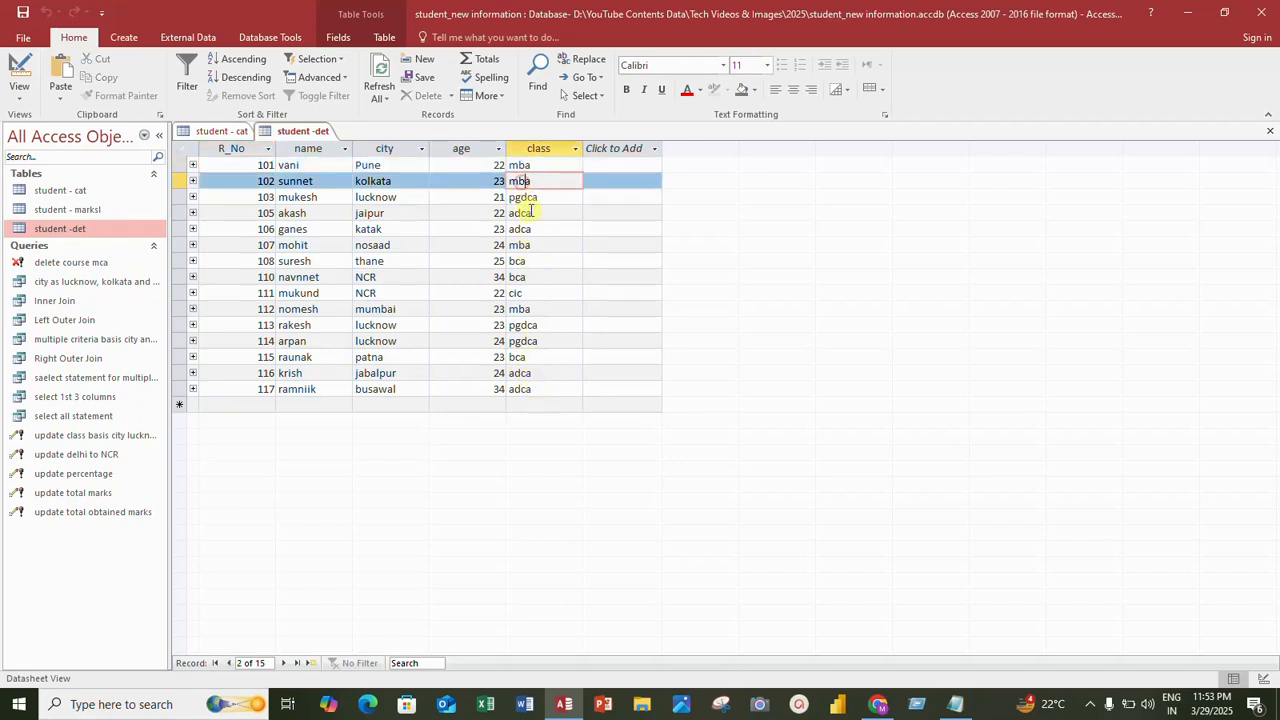
pyautogui.click(521, 245)
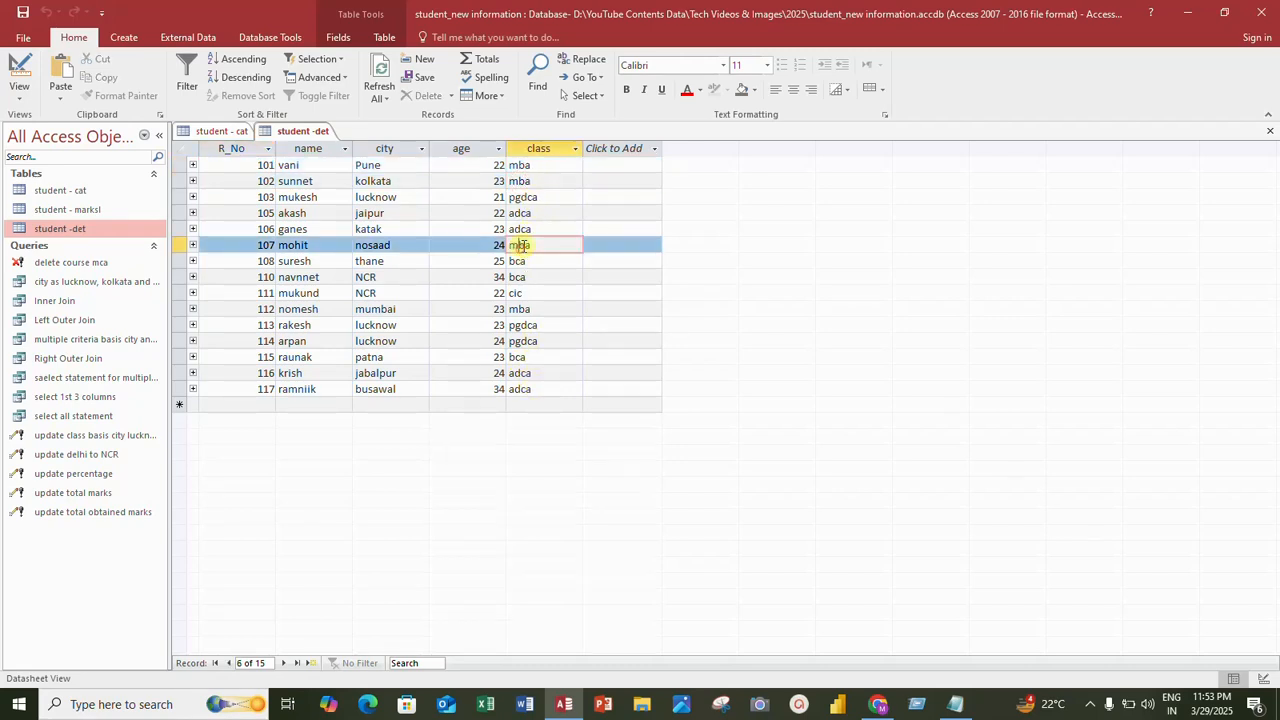
pyautogui.click(533, 182)
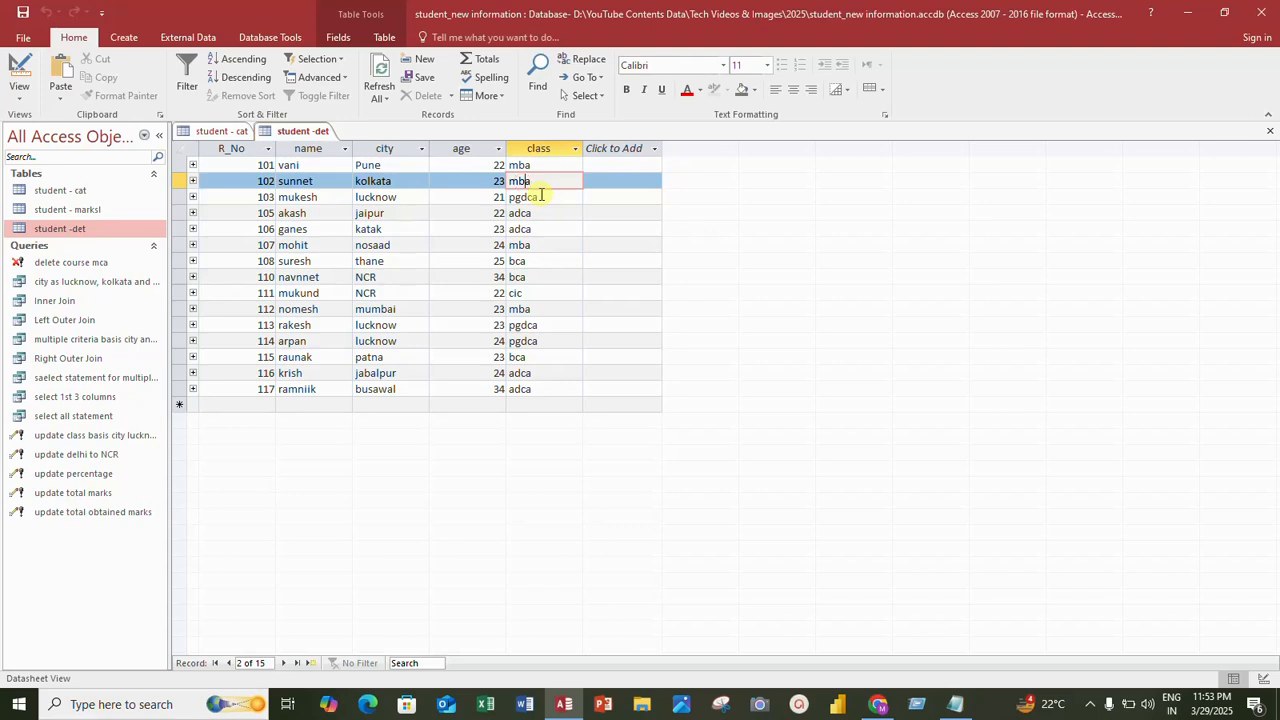
pyautogui.press('Down')
pyautogui.press('Down')
pyautogui.press('Down')
pyautogui.press('Down')
pyautogui.press('Down')
pyautogui.press('Down')
pyautogui.press('Down')
pyautogui.press('Down')
pyautogui.press('Down')
pyautogui.press('Down')
pyautogui.press('Down')
pyautogui.press('Down')
pyautogui.press('Down')
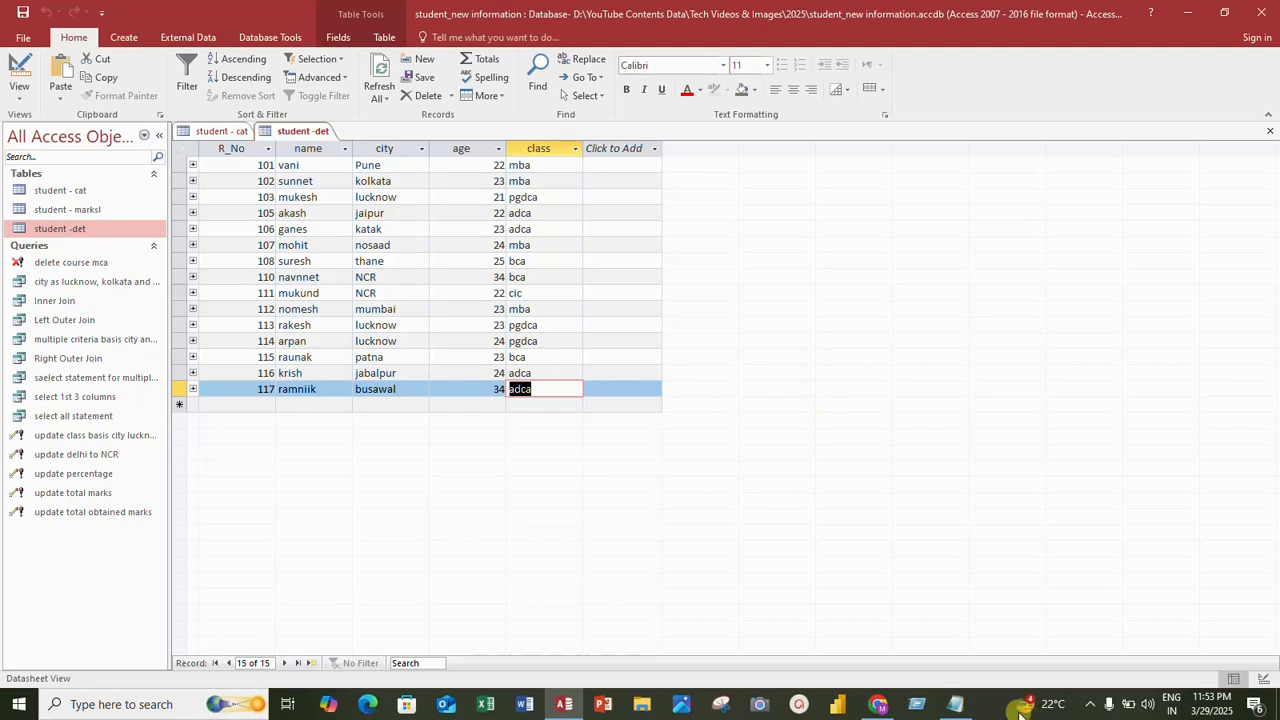
# Switch to Notepad to read the list of deletion cases, and return to the class column of student -det in Access
pyautogui.click(955, 704)
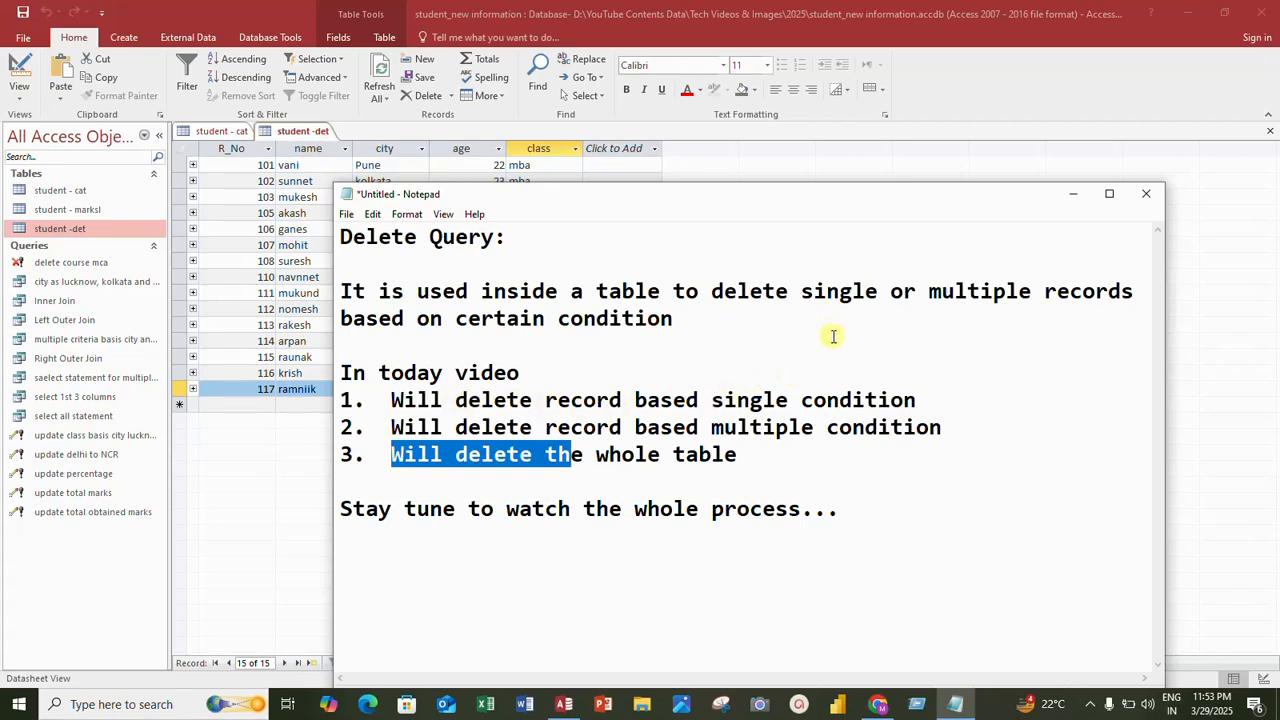
pyautogui.click(1077, 199)
pyautogui.click(526, 261)
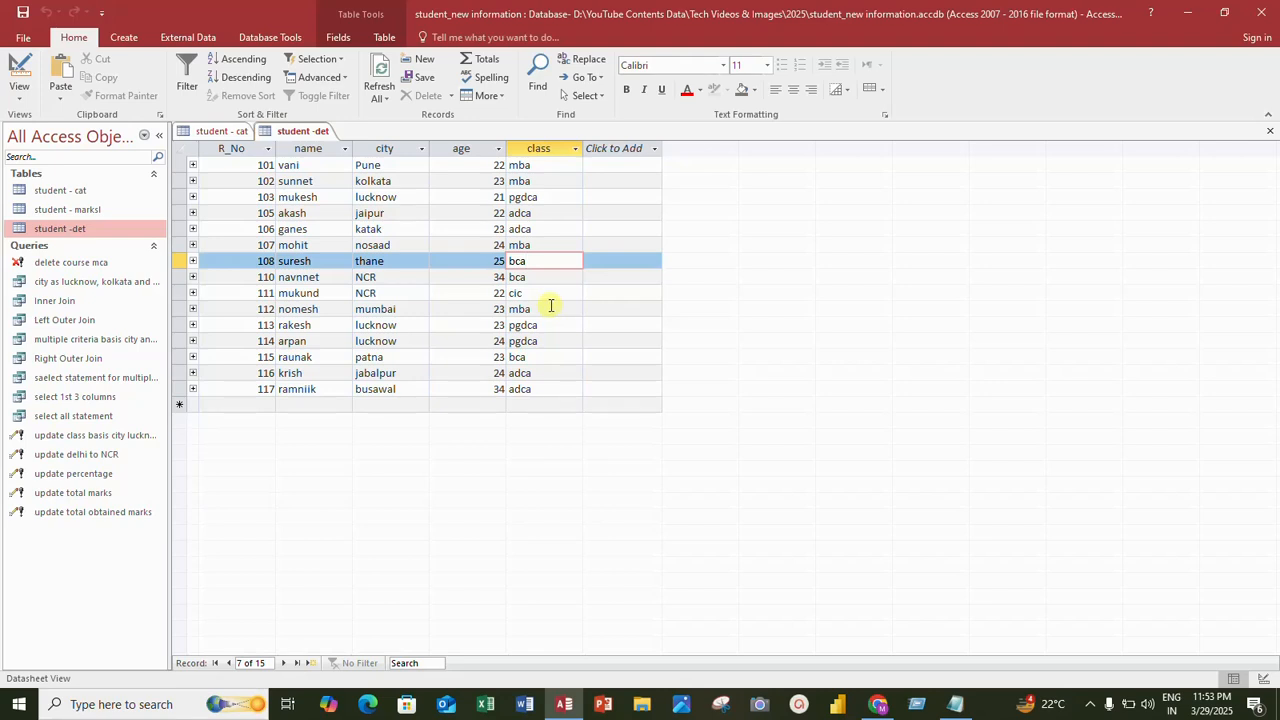
pyautogui.click(535, 230)
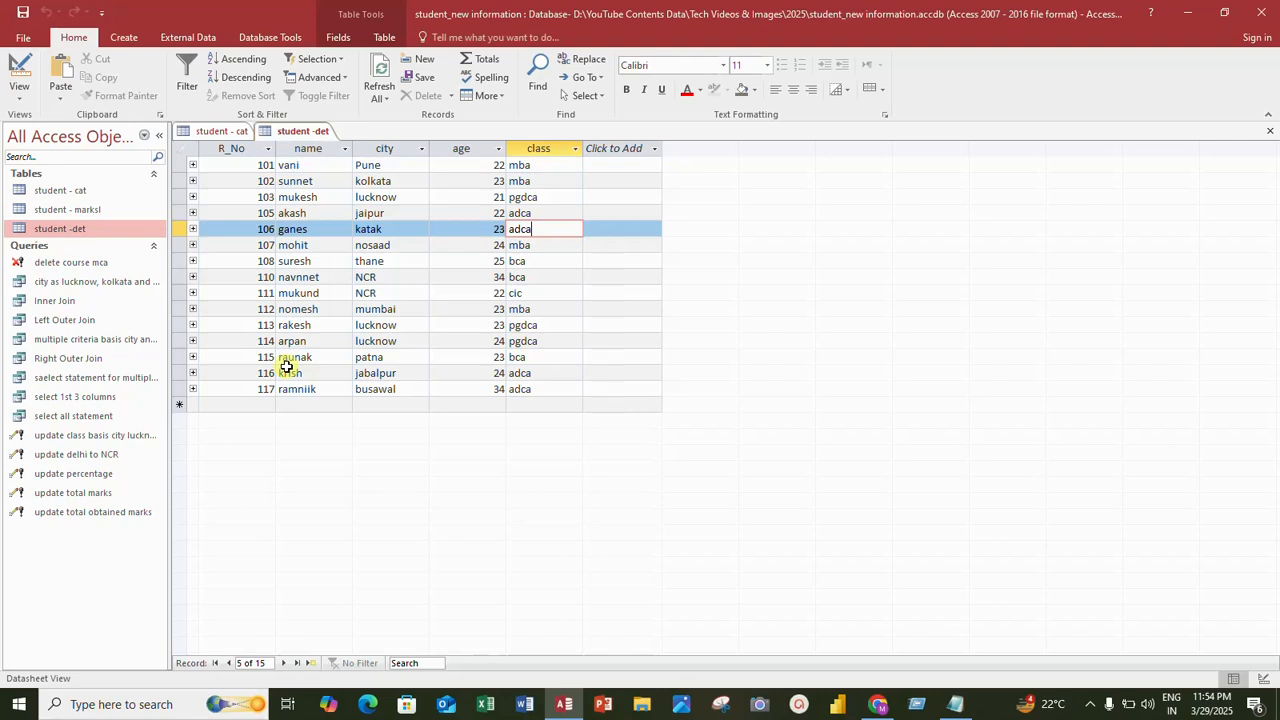
# Close the open student -det and student - cat tables
pyautogui.rightClick(305, 131)
pyautogui.click(343, 160)
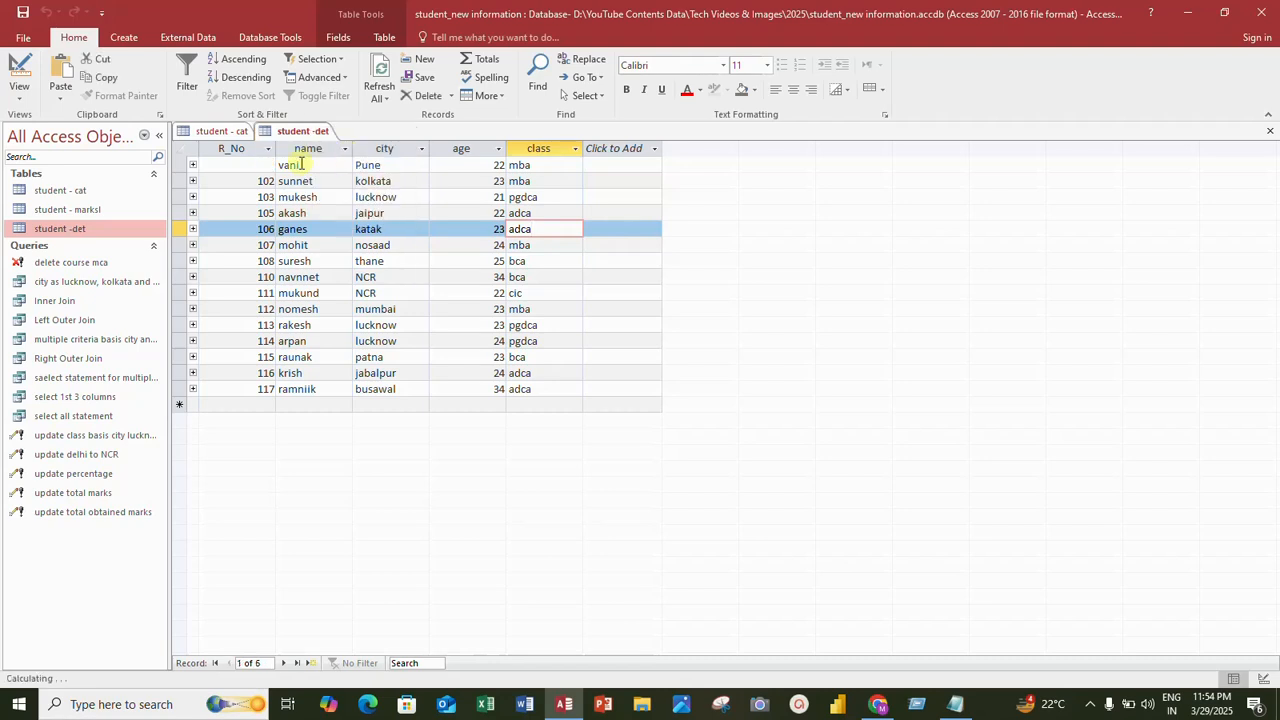
pyautogui.rightClick(230, 140)
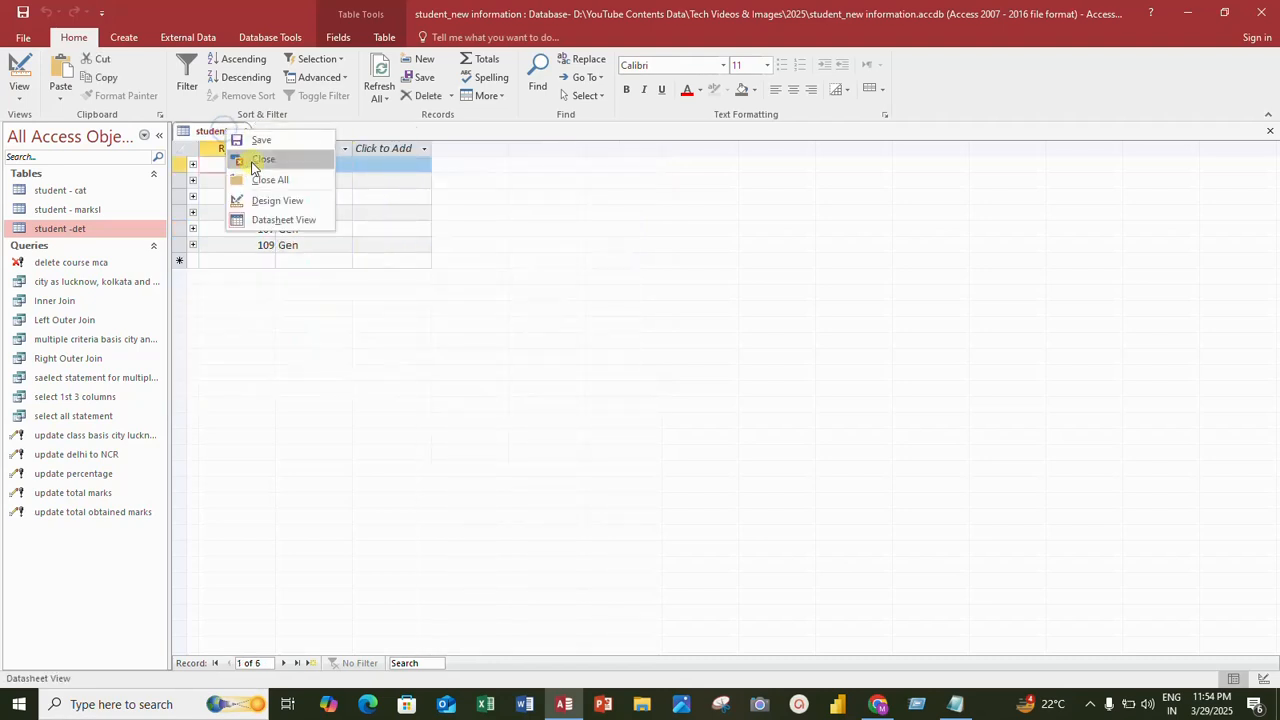
pyautogui.click(257, 163)
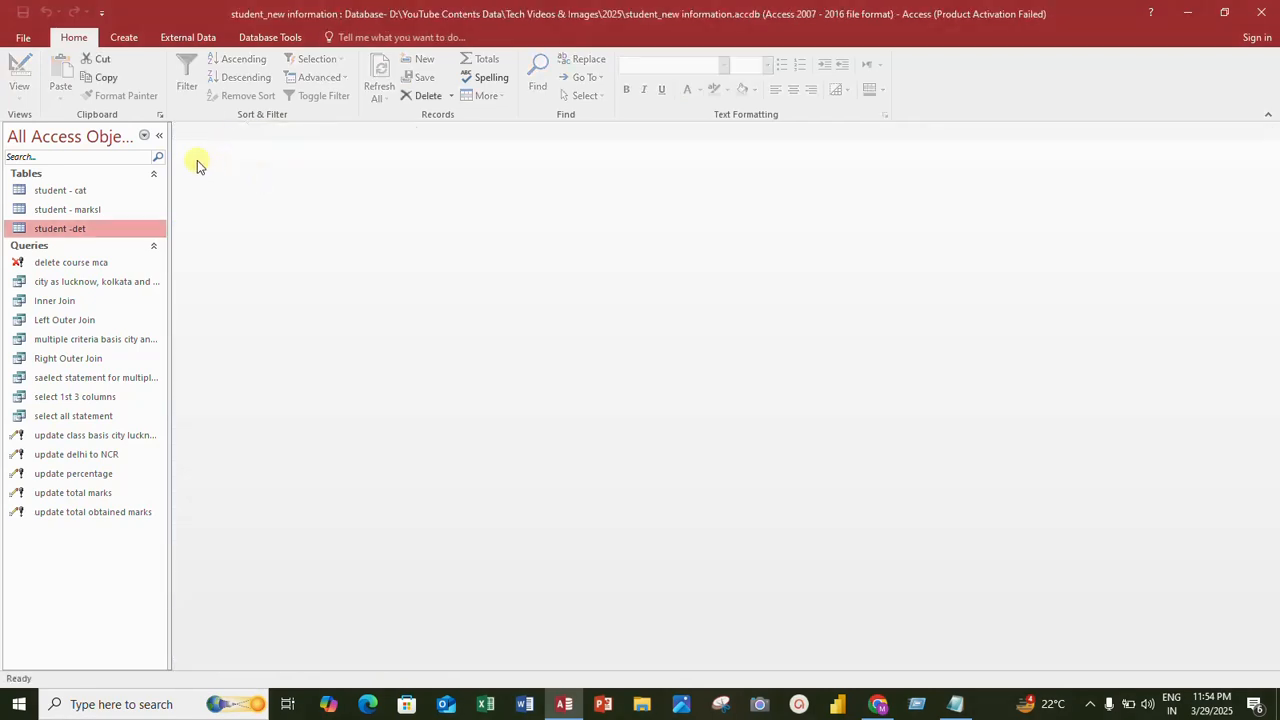
# Create a new query in design view based on the student -det table
pyautogui.click(124, 42)
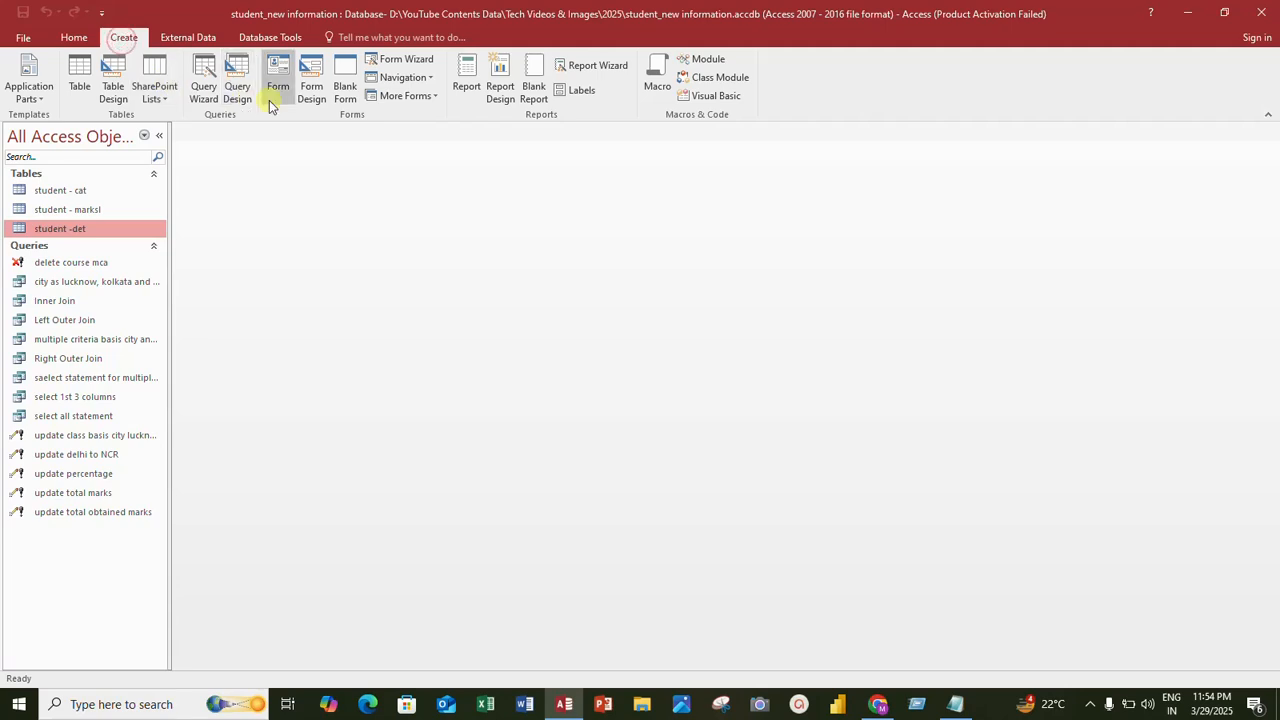
pyautogui.click(237, 88)
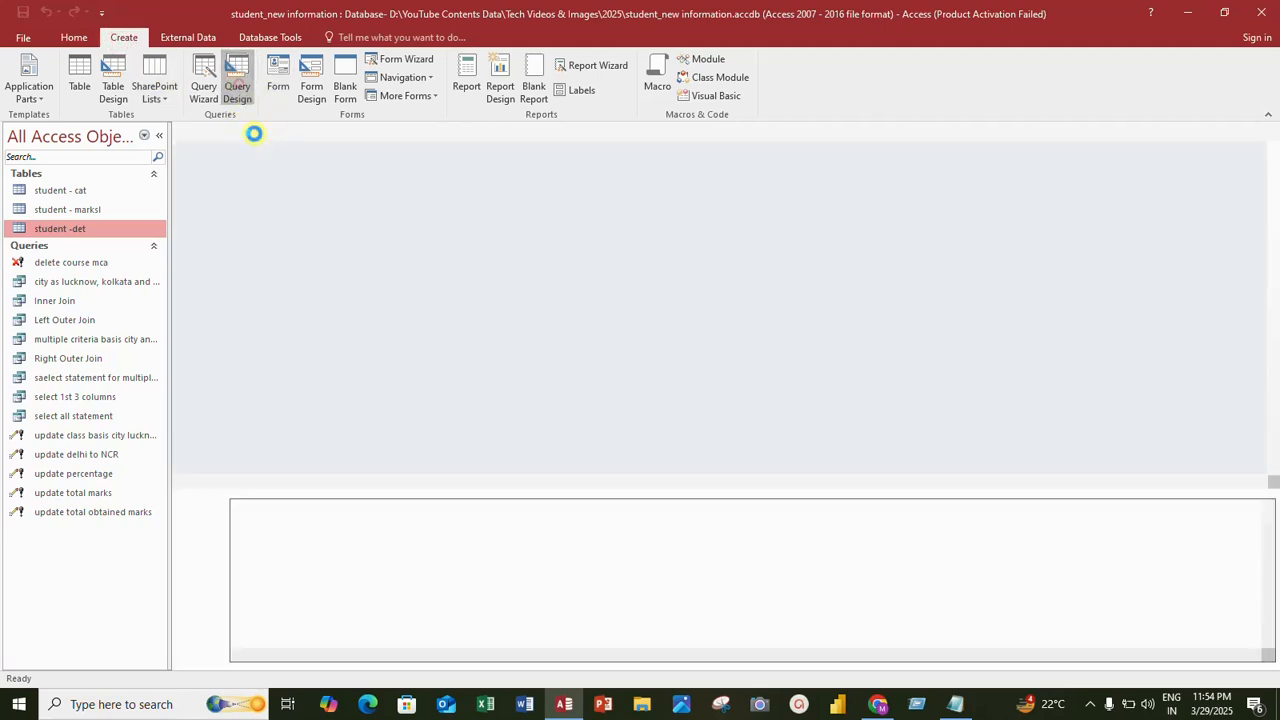
pyautogui.click(555, 356)
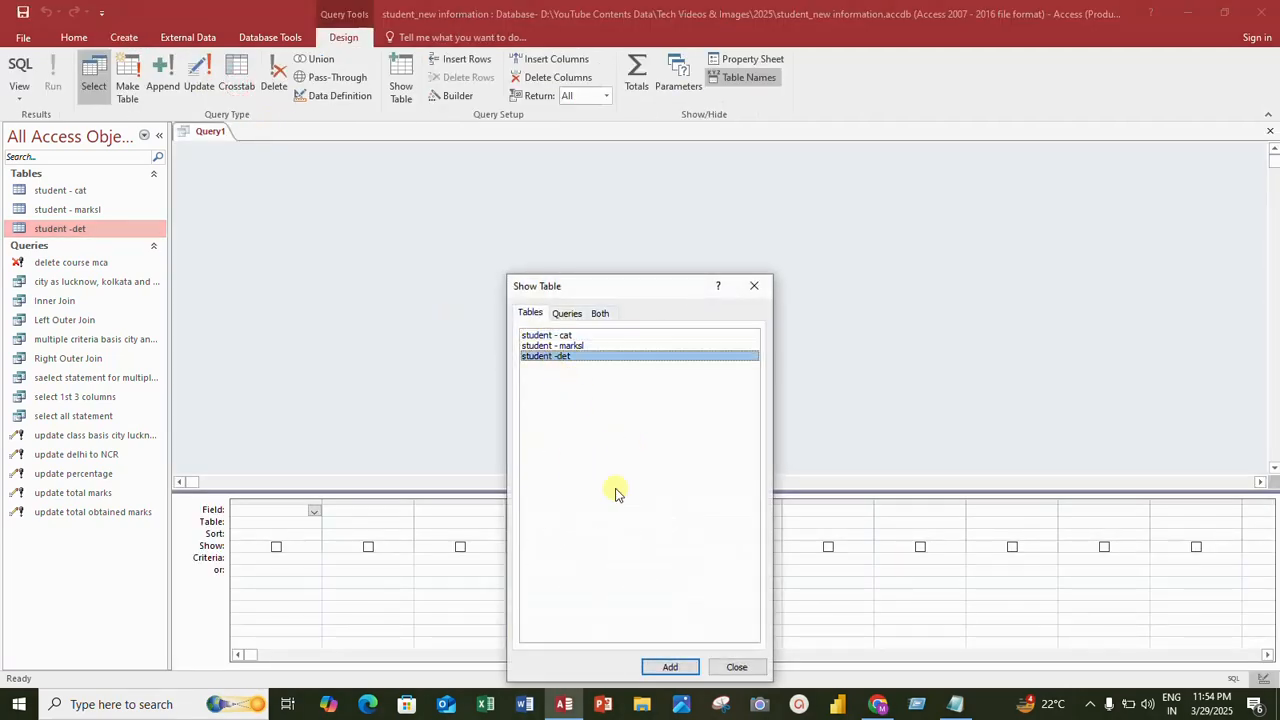
pyautogui.click(670, 667)
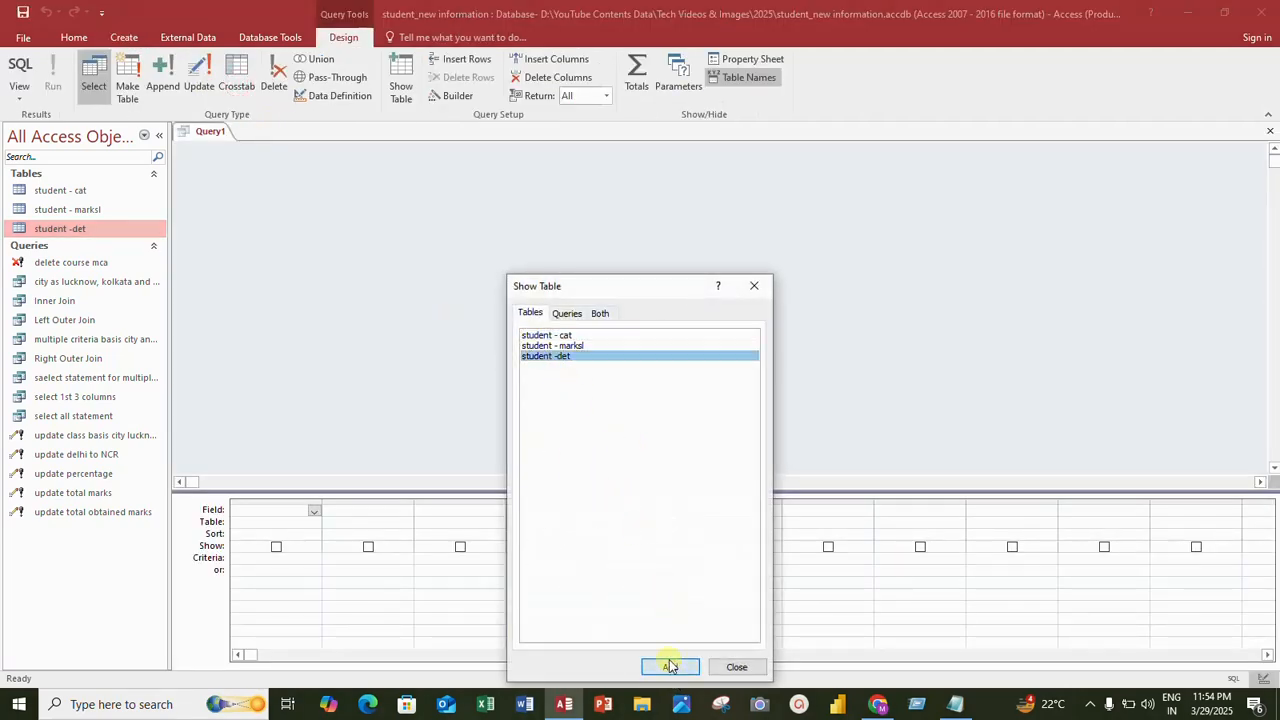
pyautogui.click(754, 286)
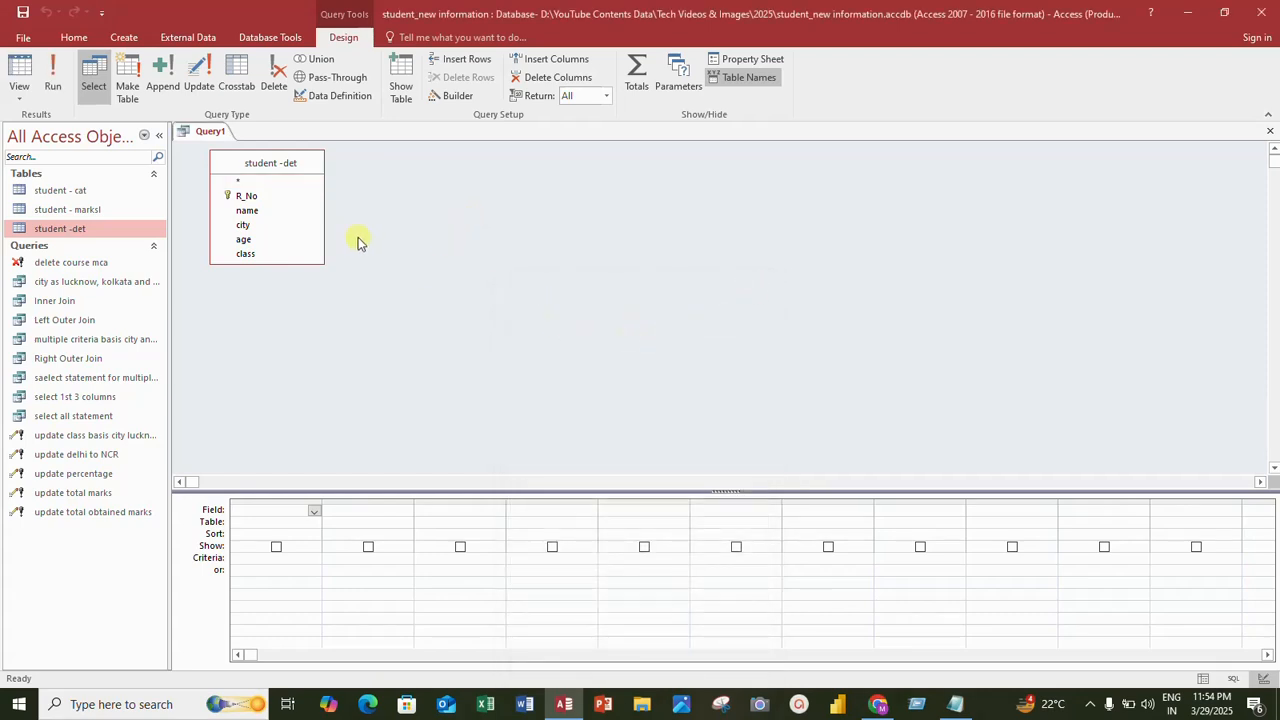
# Add the class and R_No fields, make it a delete query, and set the criteria to adca for class and >105 for R_No
pyautogui.doubleClick(257, 256)
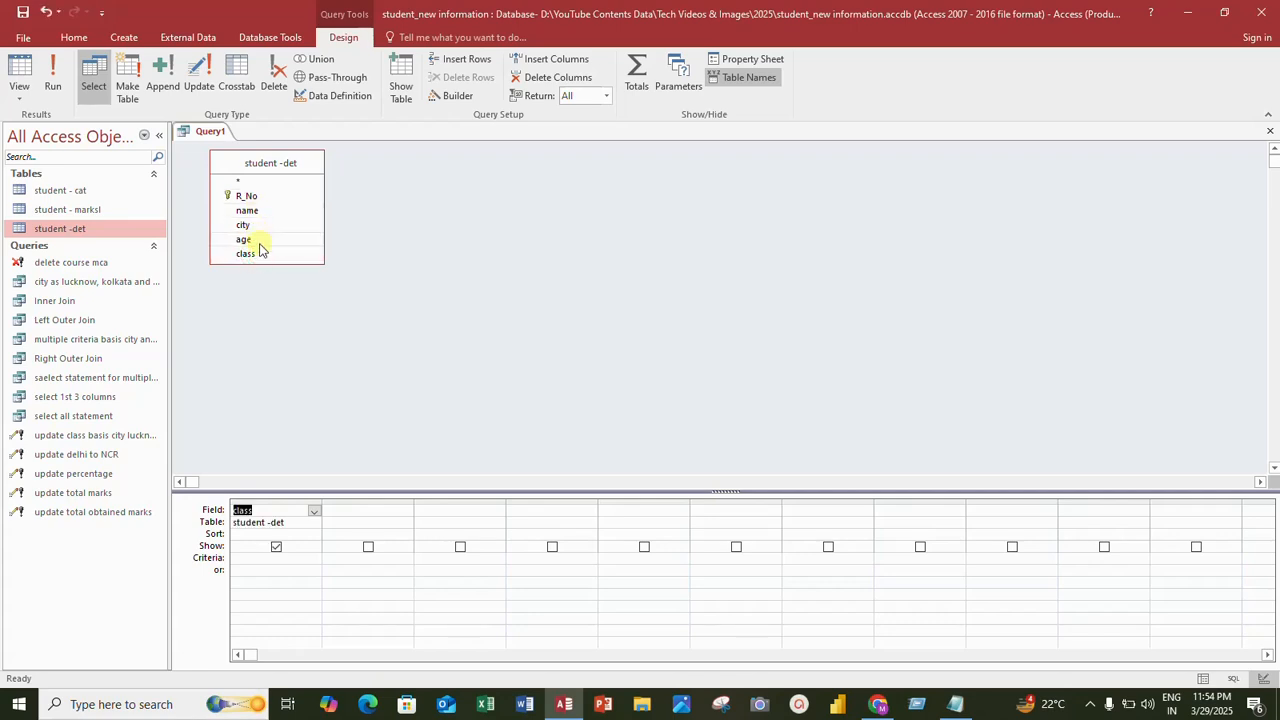
pyautogui.doubleClick(263, 197)
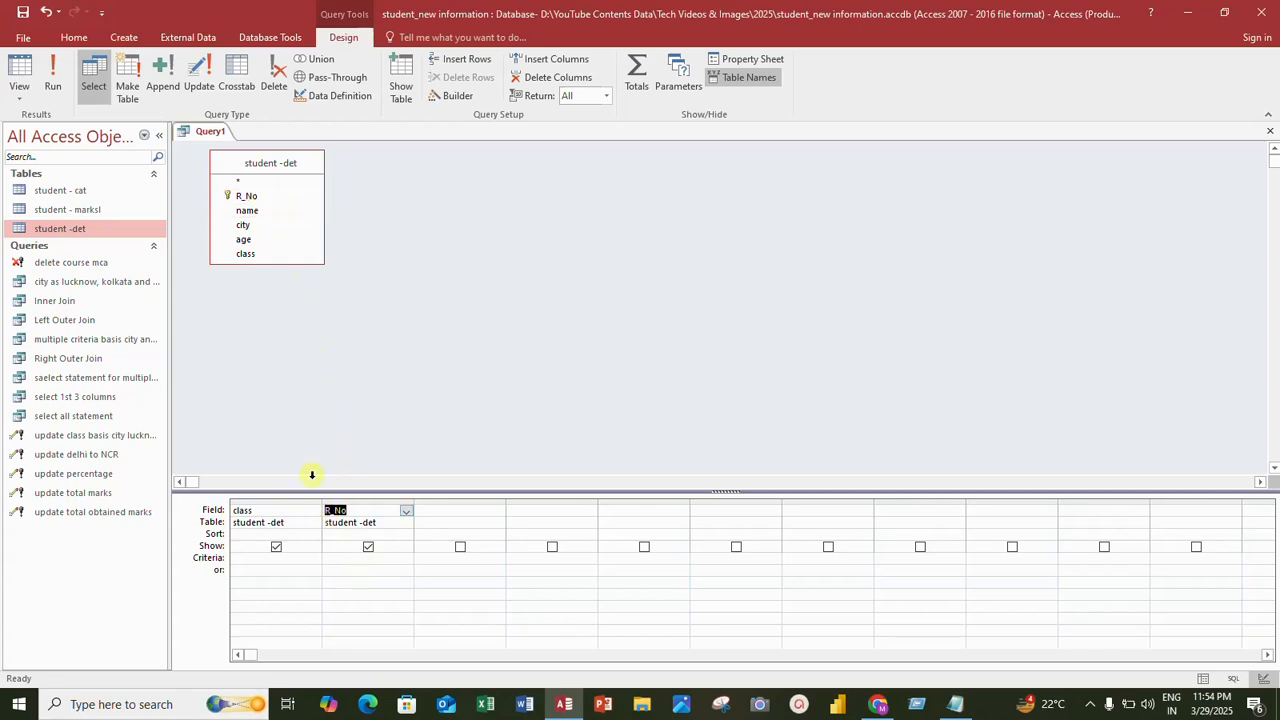
pyautogui.click(273, 78)
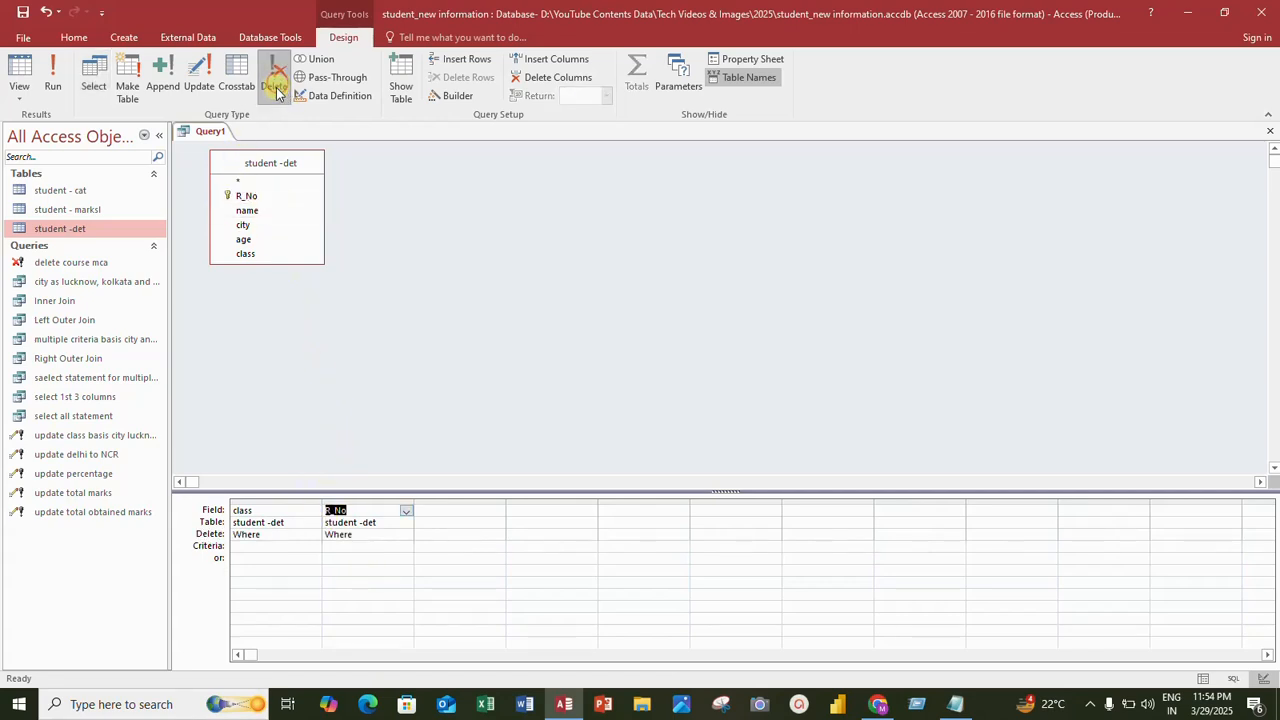
pyautogui.click(254, 547)
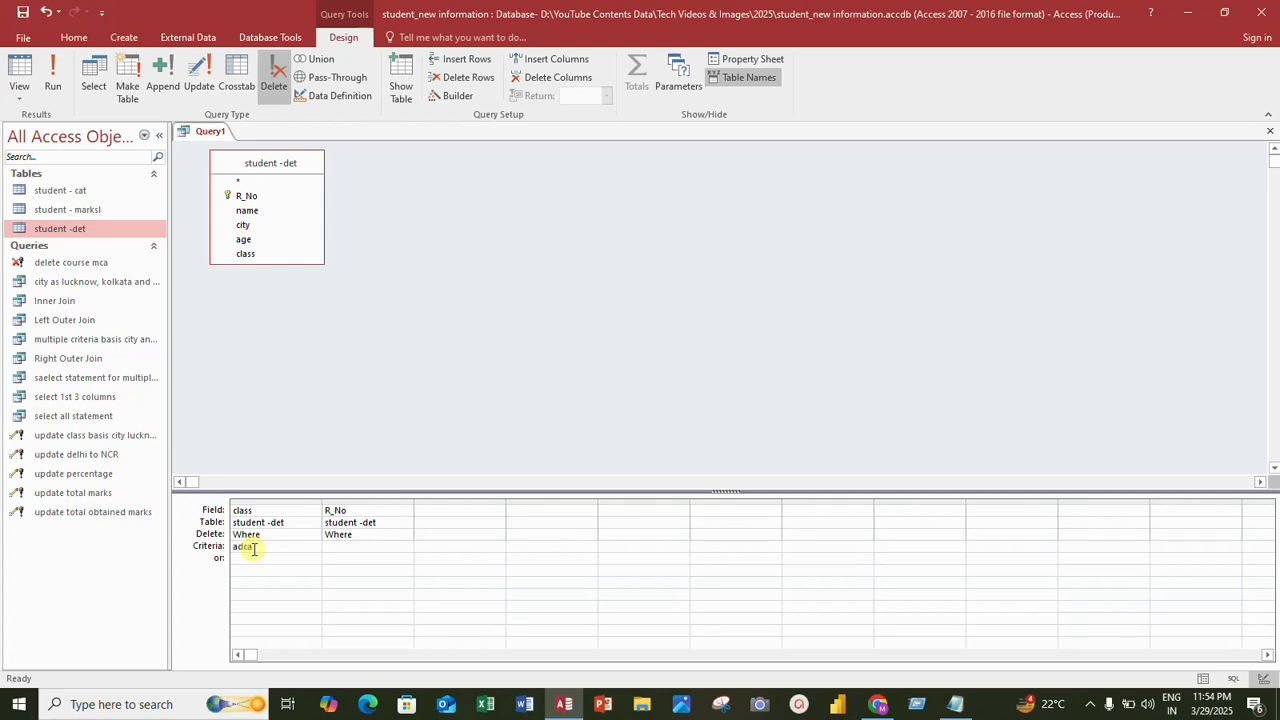
pyautogui.click(346, 548)
# Save the query as "delete course adca where roll grt 105"
pyautogui.click(22, 12)
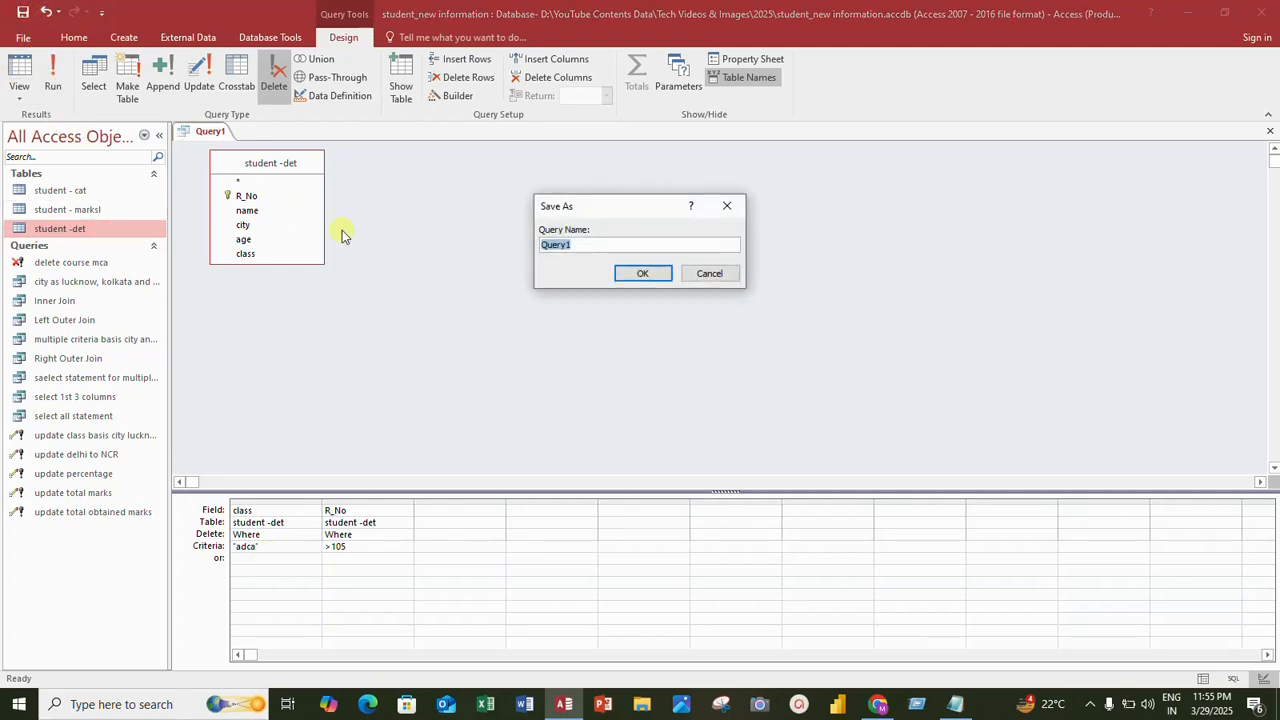
pyautogui.write('delete course adca where roll grt 105')
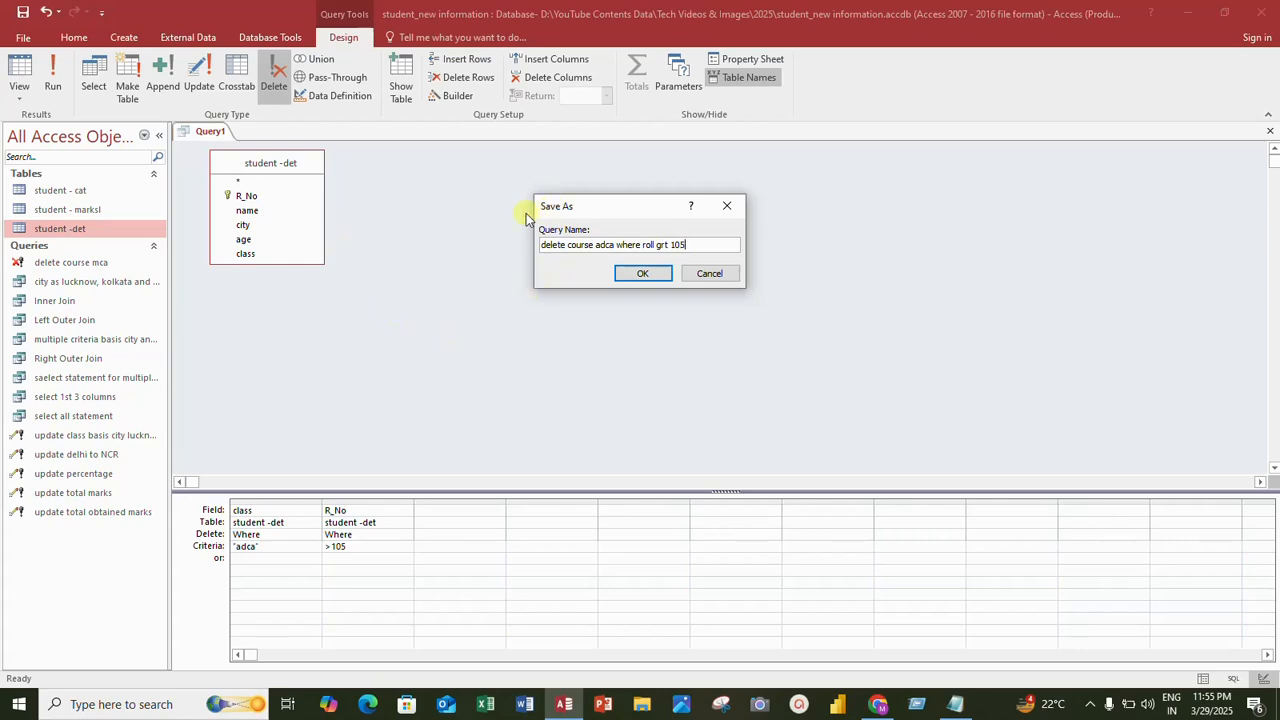
pyautogui.click(645, 285)
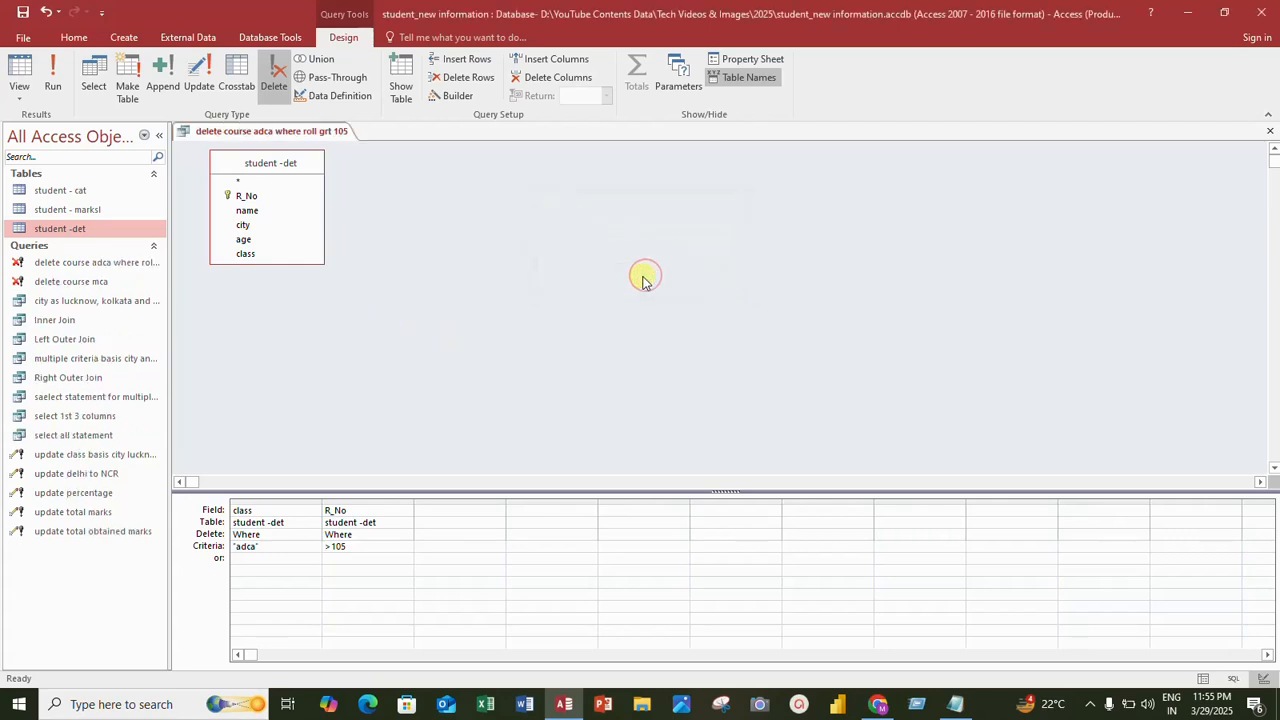
# Run the delete course adca query, accept the deletion of the matching rows, and close its design
pyautogui.click(54, 68)
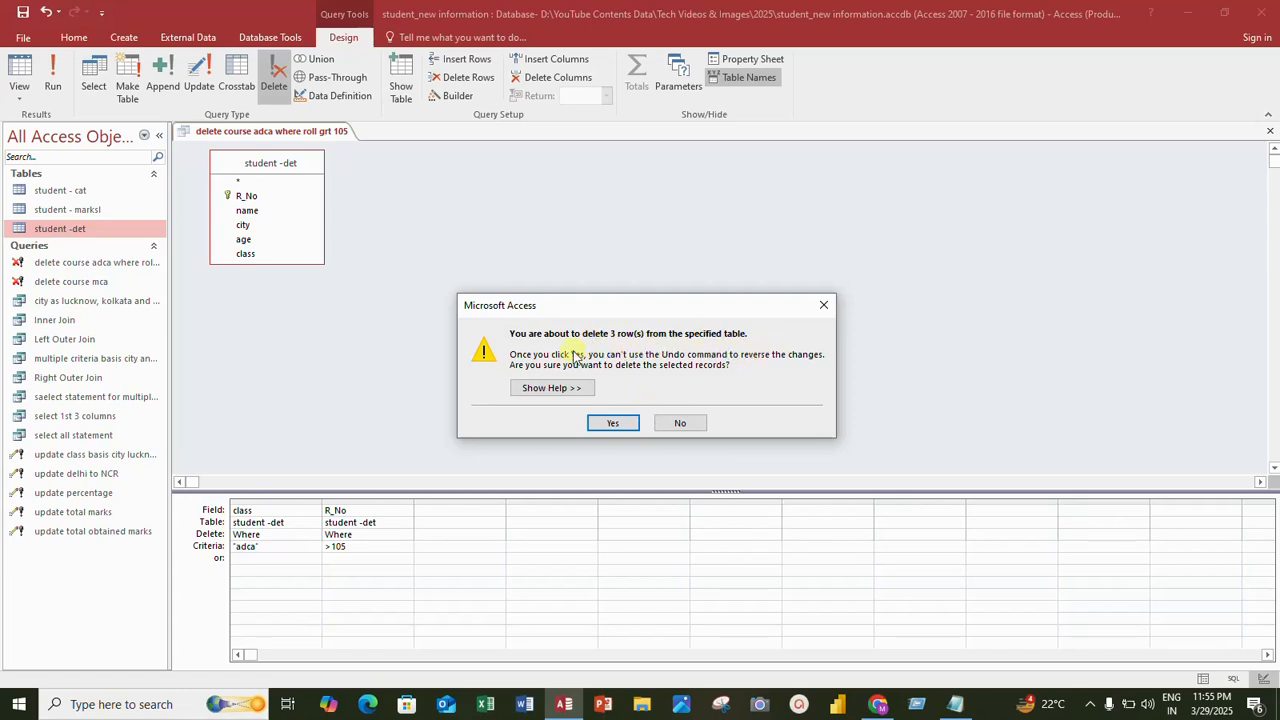
pyautogui.click(612, 424)
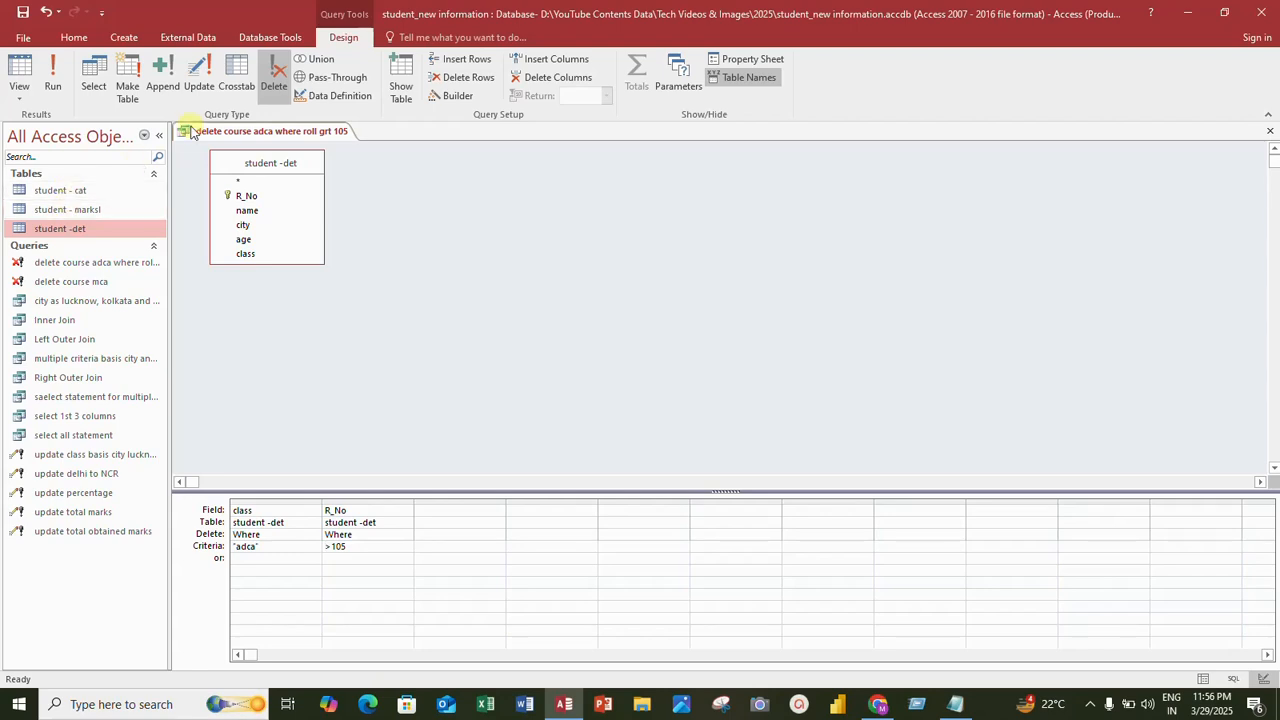
pyautogui.rightClick(268, 136)
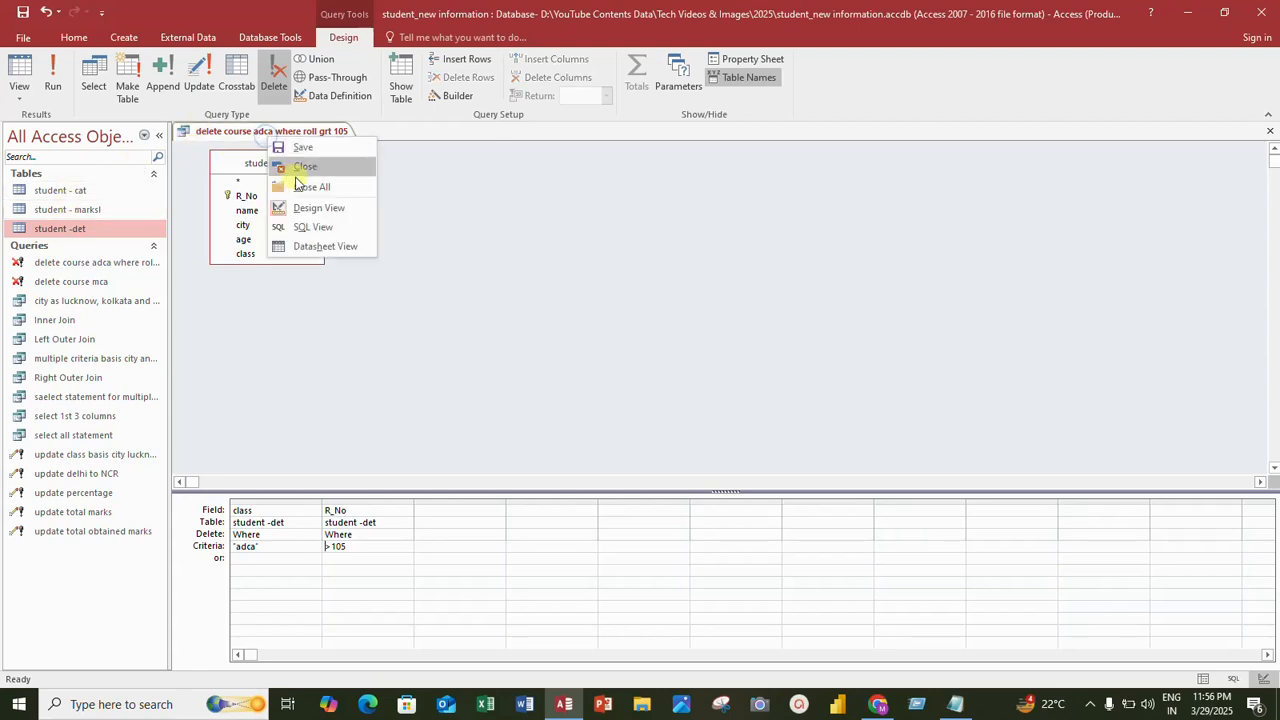
pyautogui.click(302, 166)
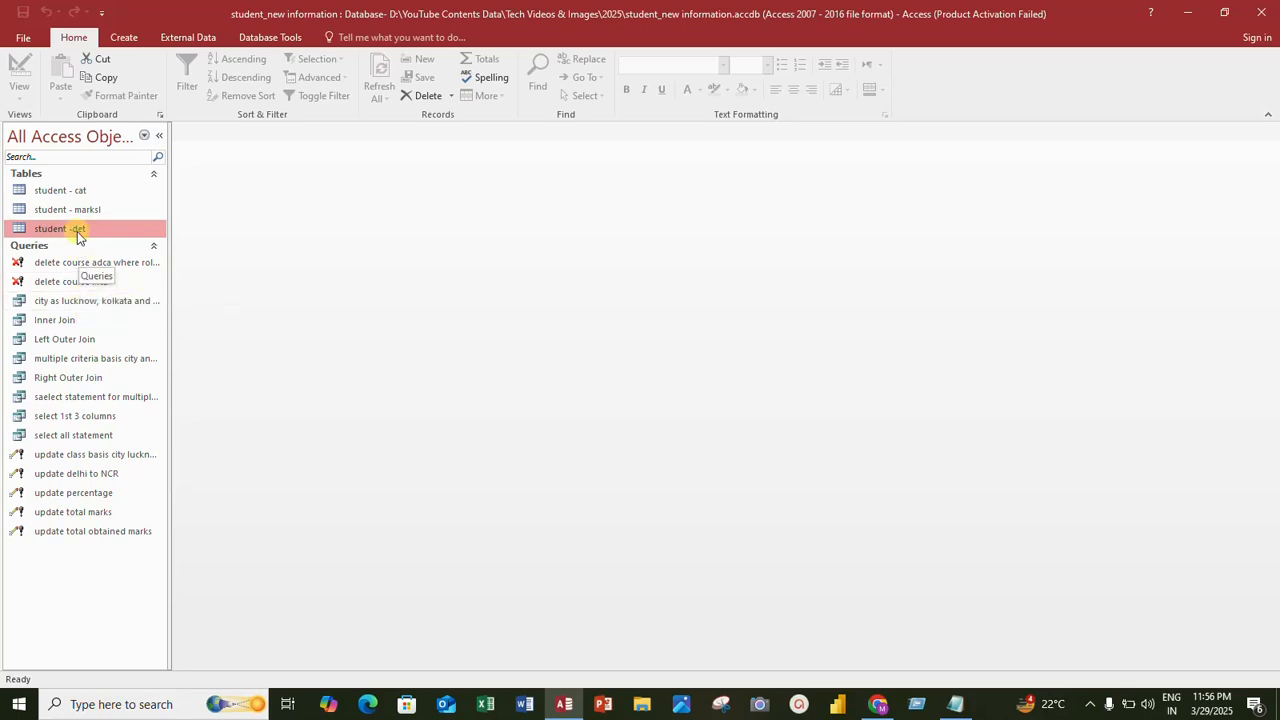
# Open the student -det table and check the class column for adca records with a roll number above 105
pyautogui.doubleClick(78, 230)
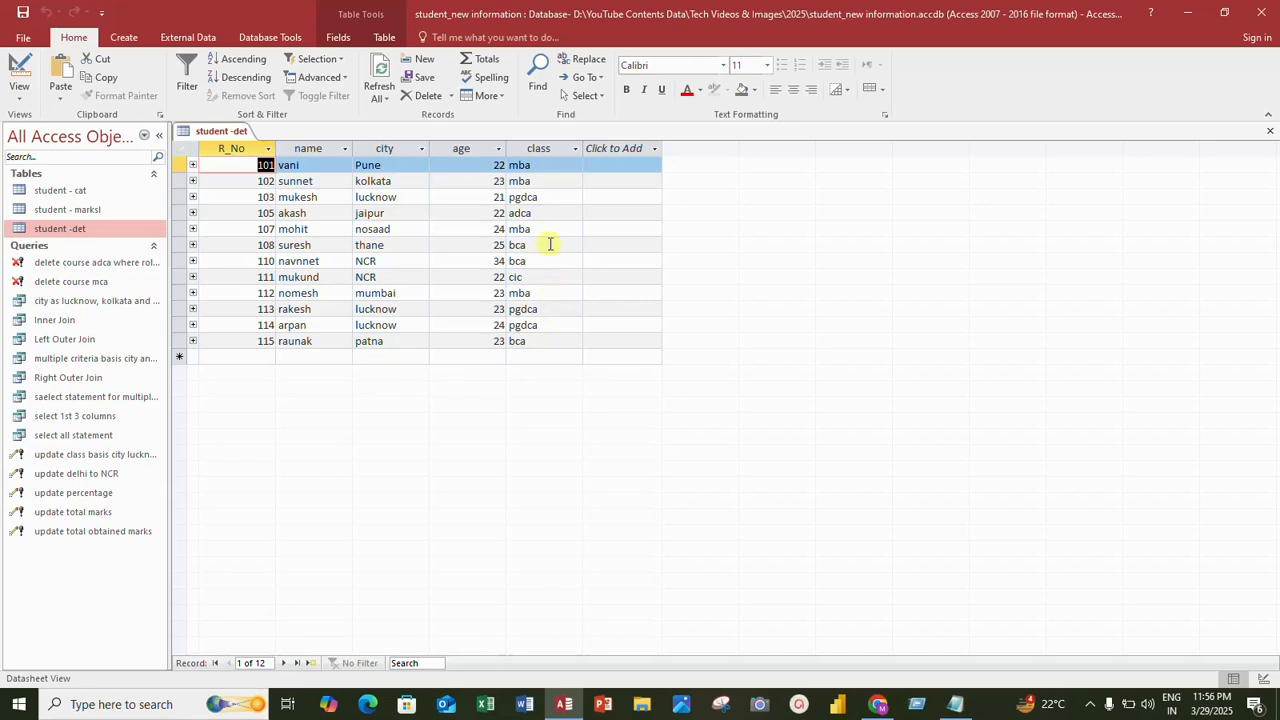
pyautogui.click(536, 213)
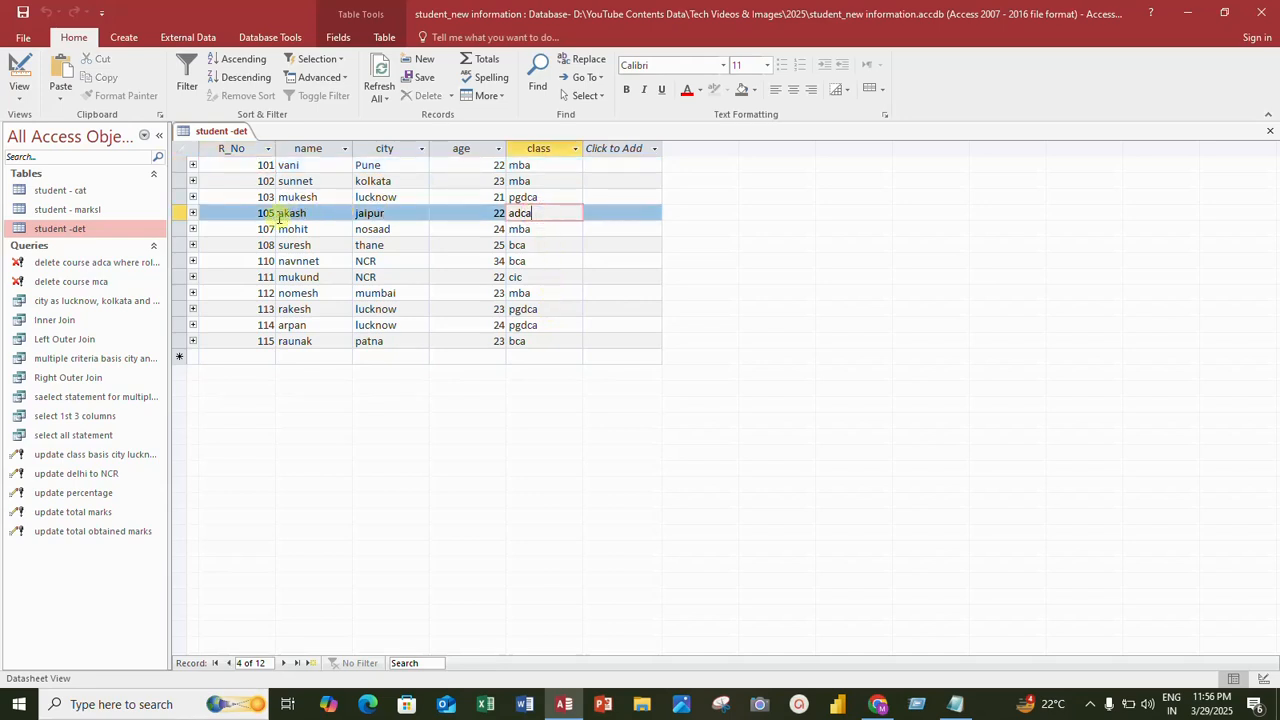
pyautogui.click(280, 214)
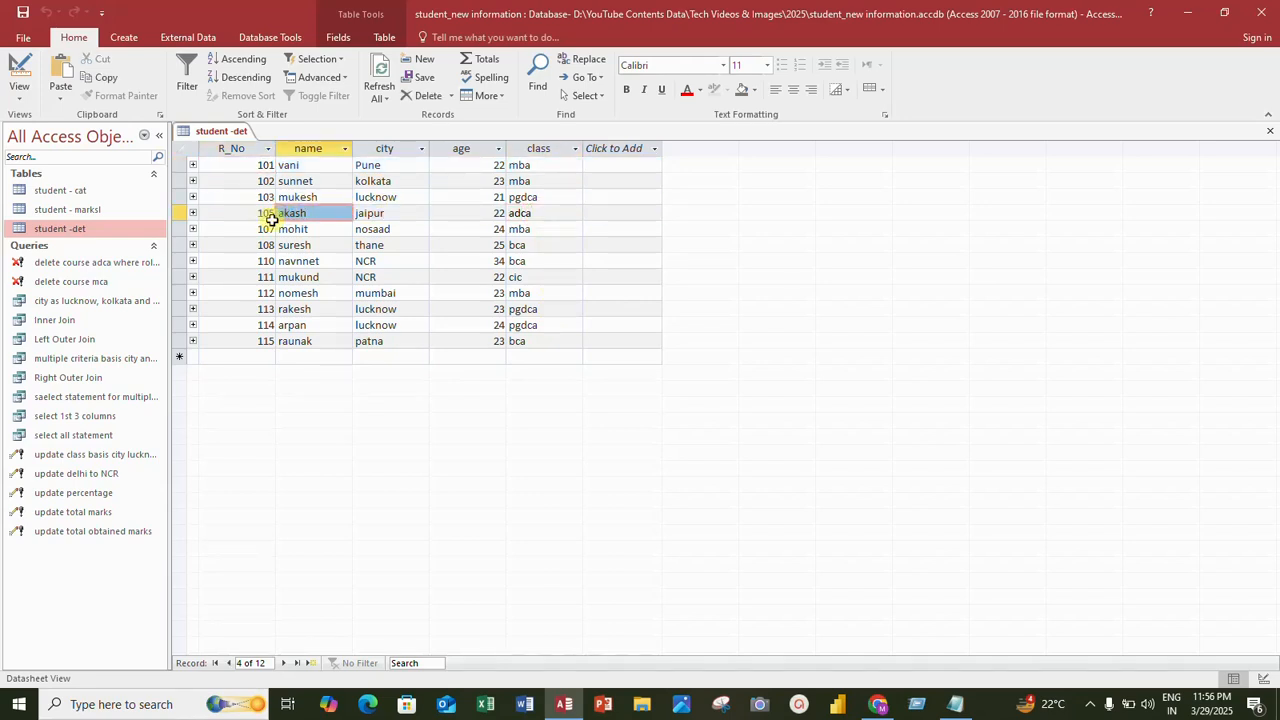
pyautogui.click(538, 215)
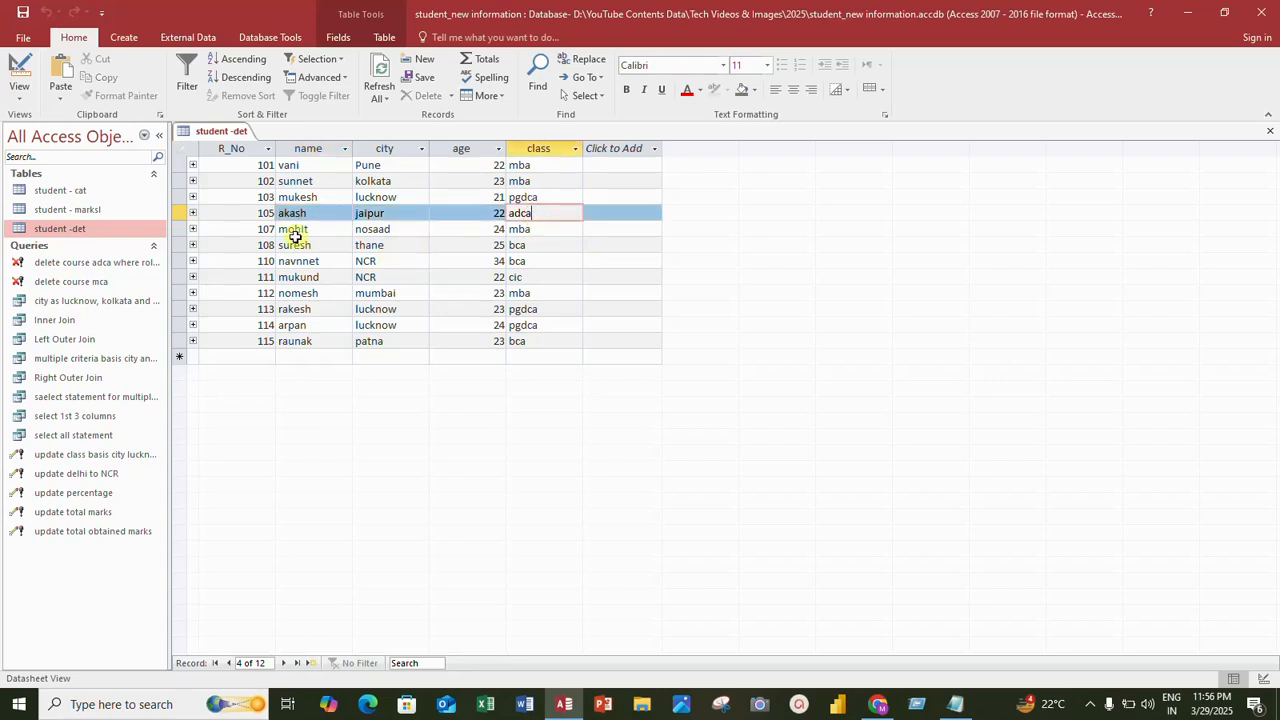
pyautogui.click(530, 233)
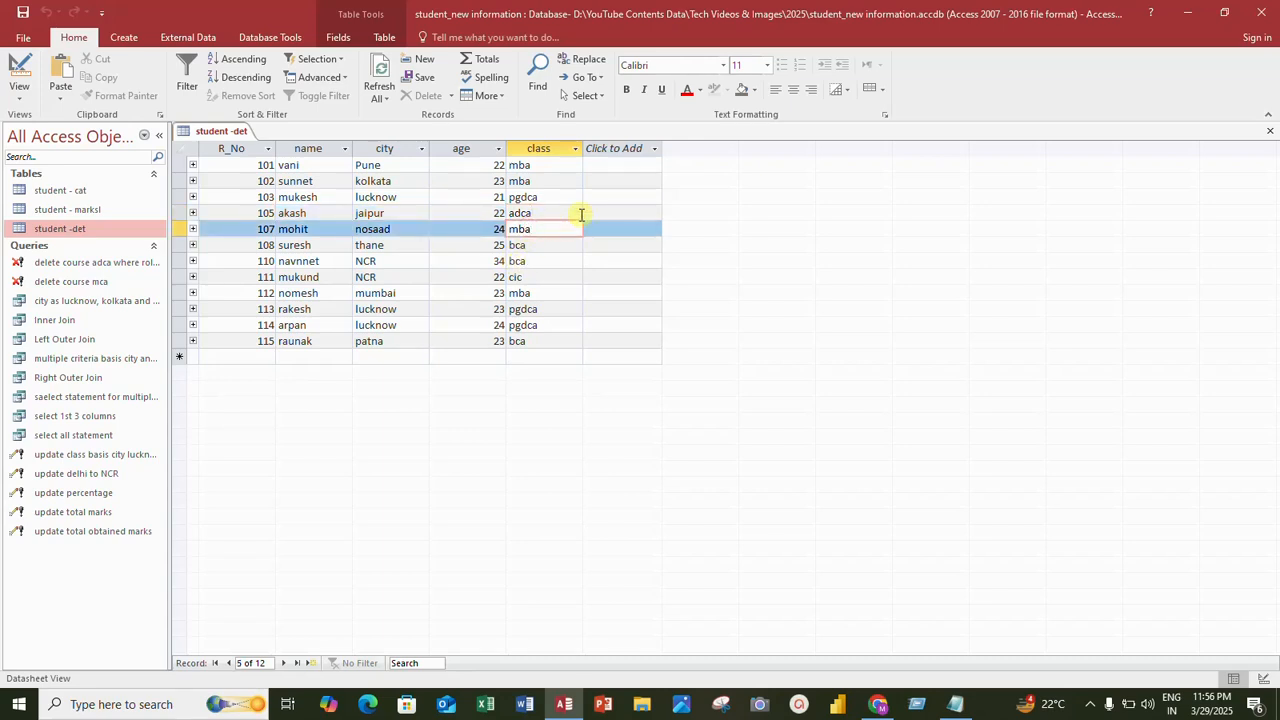
pyautogui.press('Down')
pyautogui.press('Down')
pyautogui.press('Down')
pyautogui.press('Down')
pyautogui.press('Down')
pyautogui.press('Down')
pyautogui.press('Down')
pyautogui.press('Up')
pyautogui.press('Up')
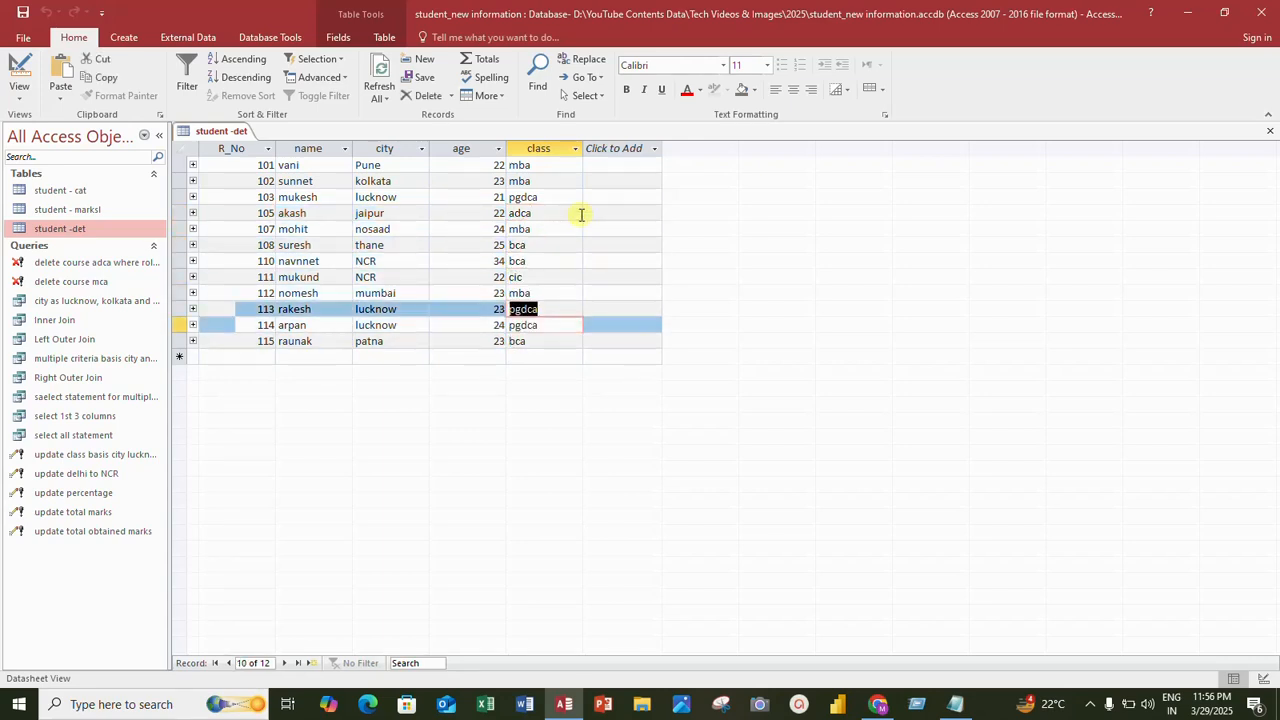
pyautogui.press('Up')
pyautogui.press('Up')
pyautogui.press('Up')
pyautogui.press('Up')
pyautogui.press('Up')
pyautogui.press('Up')
pyautogui.press('Up')
pyautogui.press('Up')
pyautogui.press('Up')
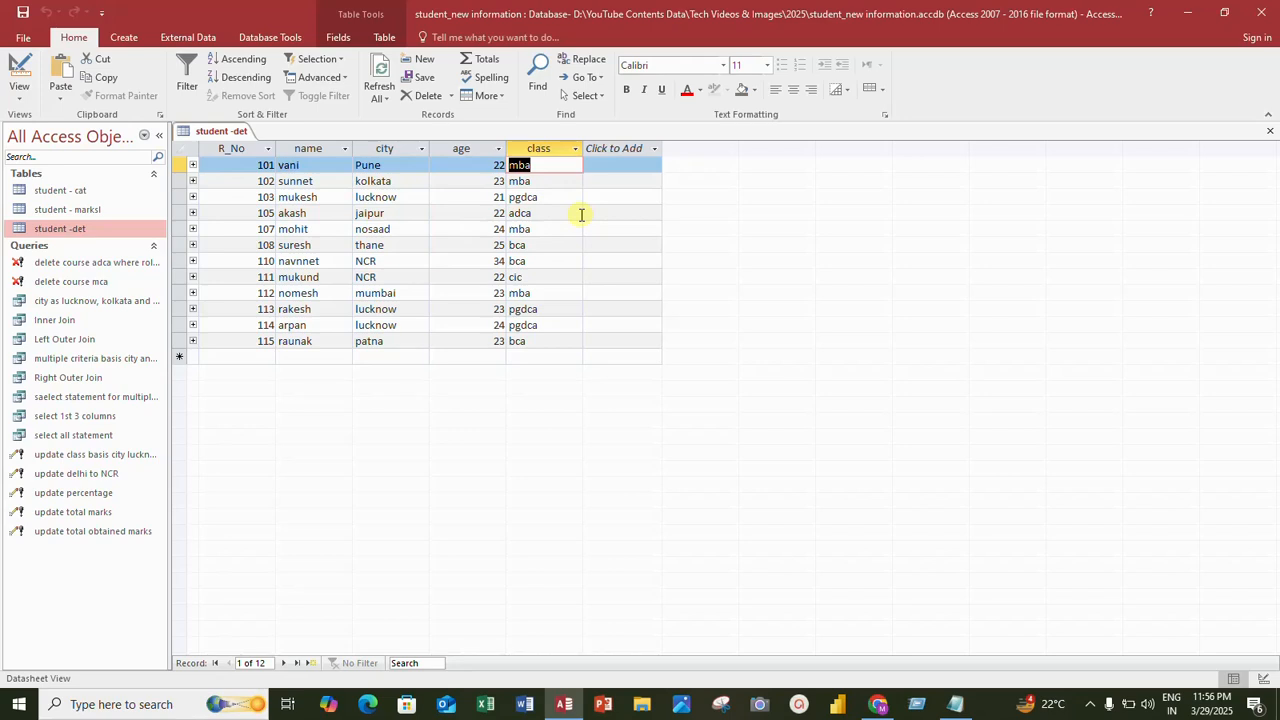
# Switch to Notepad and append "class, roll.105" to the line about deleting records by multiple condition
pyautogui.click(955, 704)
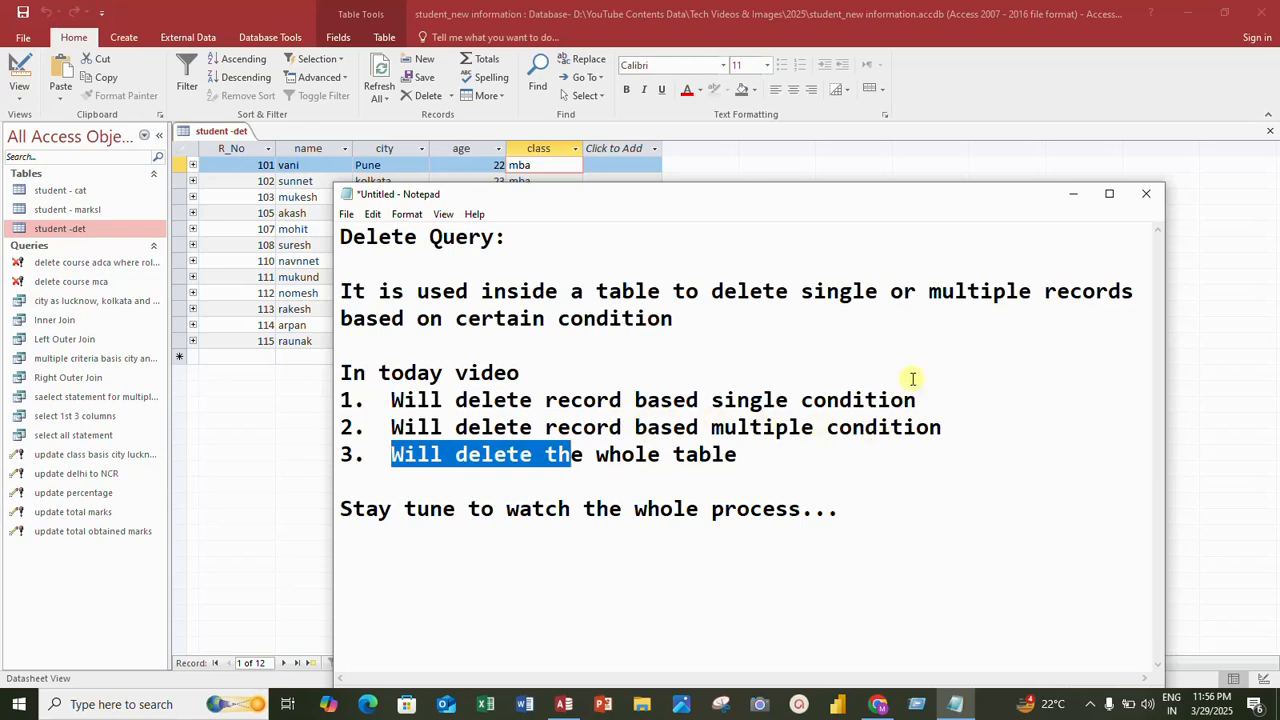
pyautogui.click(957, 431)
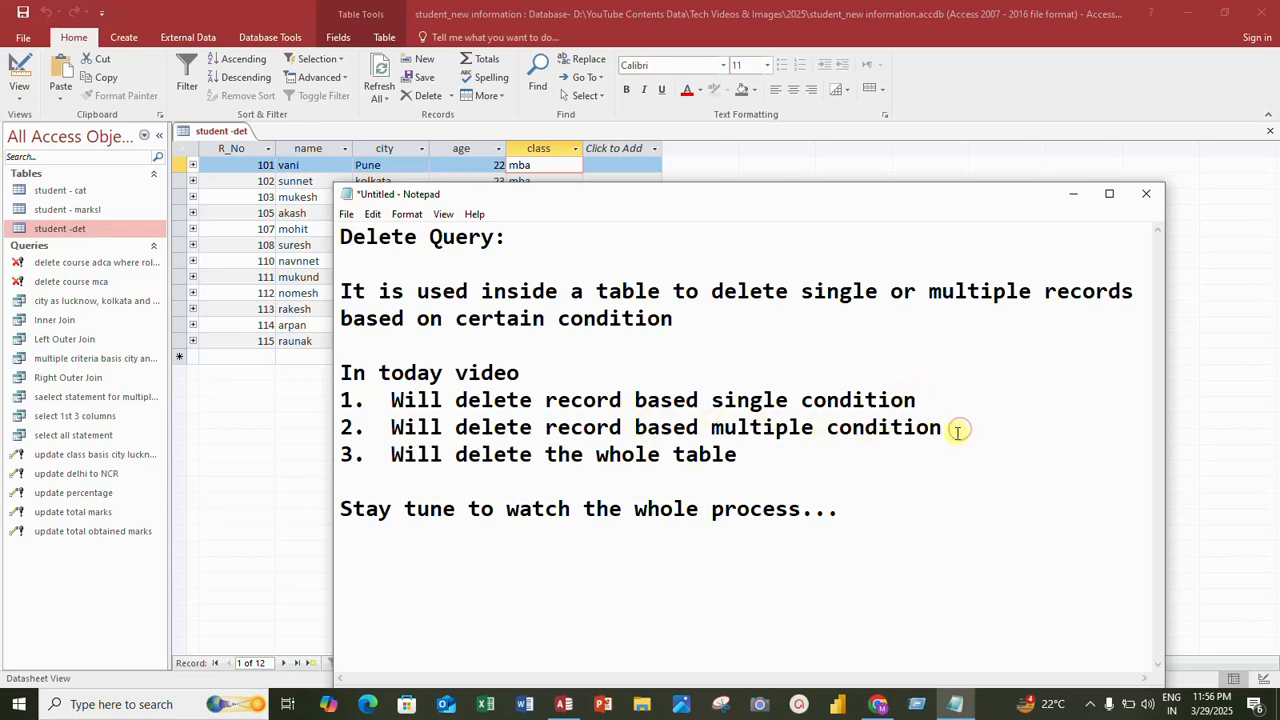
pyautogui.write('class, ')
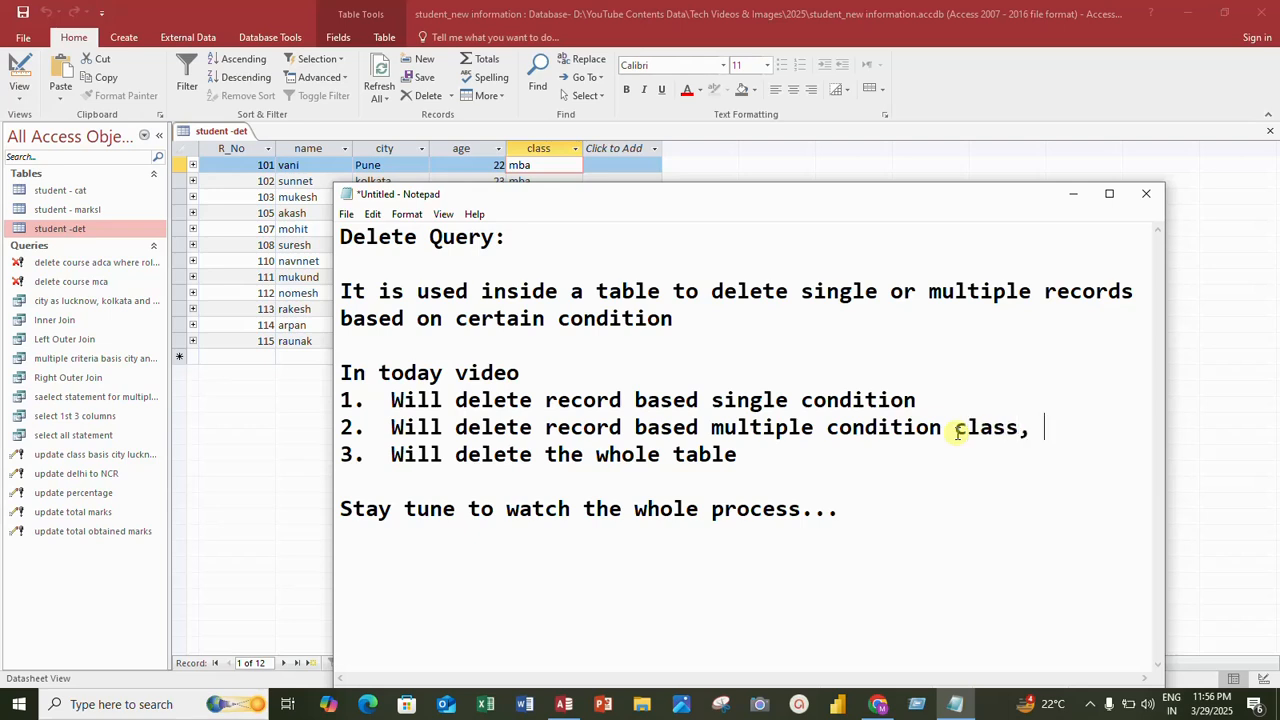
pyautogui.write('roll.105')
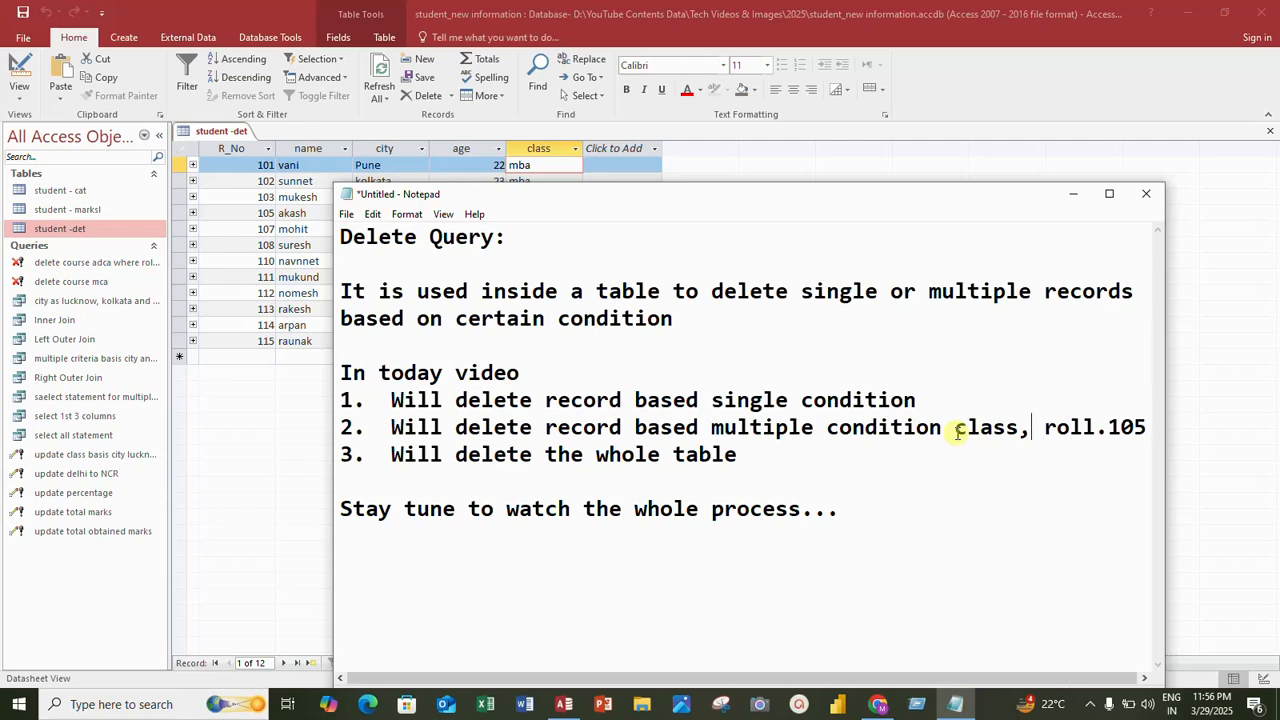
# Insert "= adca" after the word class in the multiple condition line
pyautogui.press('Left')
pyautogui.press('Left')
pyautogui.press('Left')
pyautogui.press('Left')
pyautogui.press('Left')
pyautogui.press('Left')
pyautogui.press('Left')
pyautogui.press('Left')
pyautogui.press('Left')
pyautogui.press('Left')
pyautogui.write('= ')
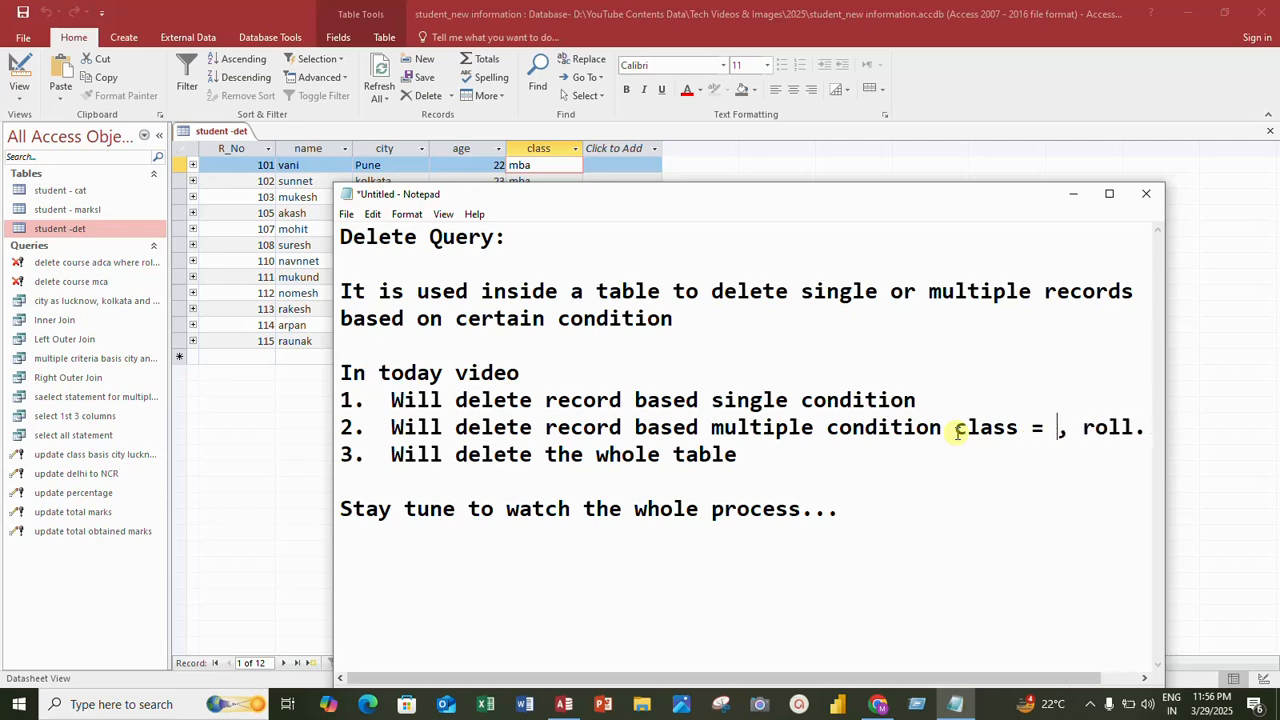
pyautogui.write('adc')
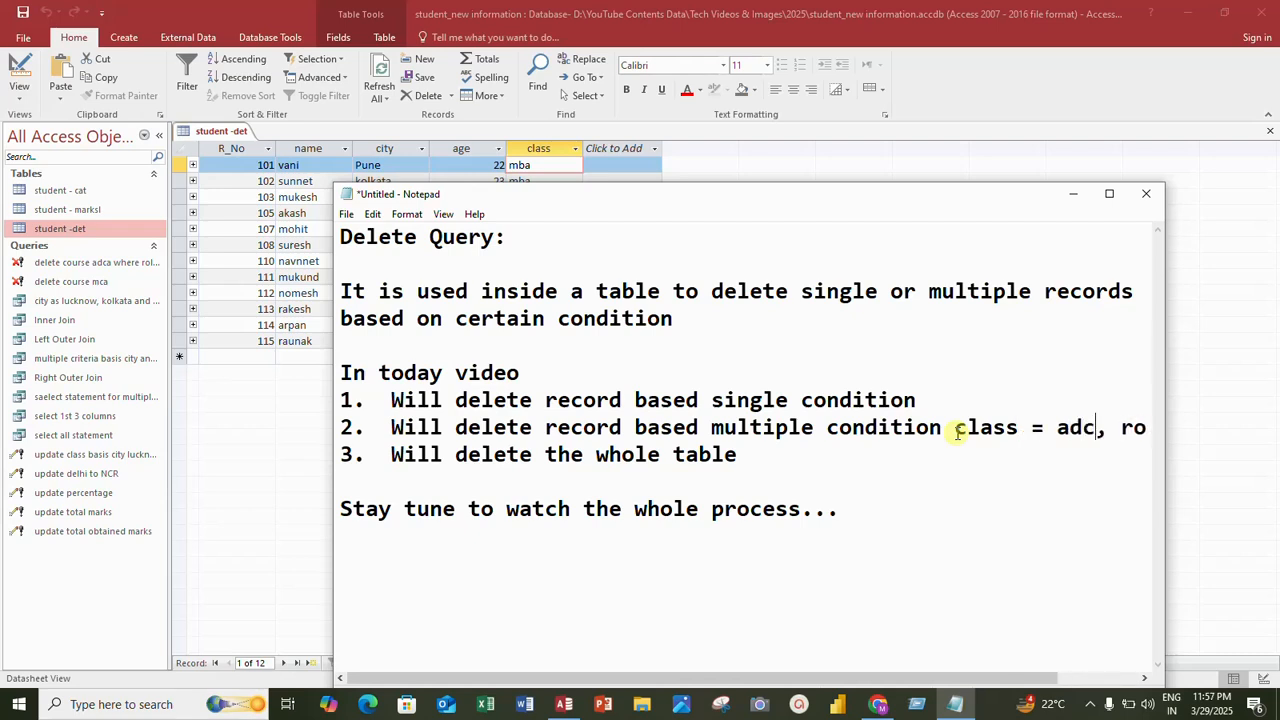
pyautogui.write('a')
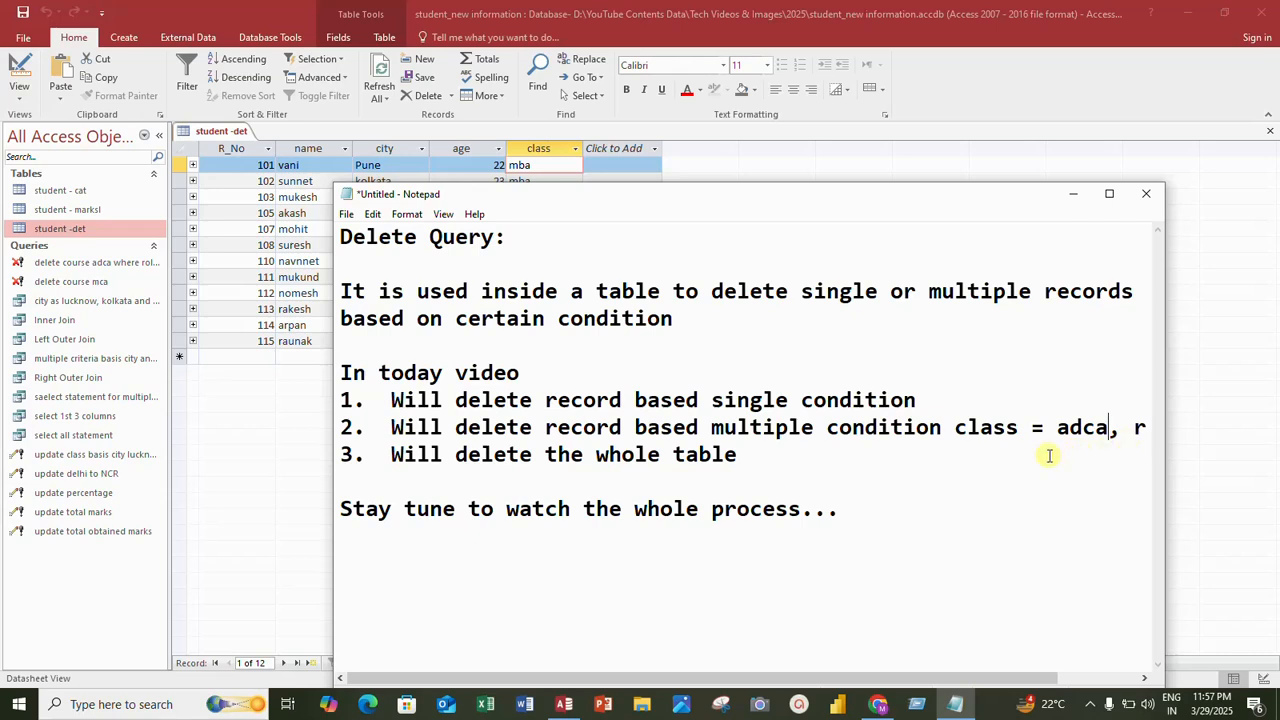
# Break the multiple condition line before "= adca" and return to the student -det table in Access
pyautogui.click(1031, 427)
pyautogui.press('Return')
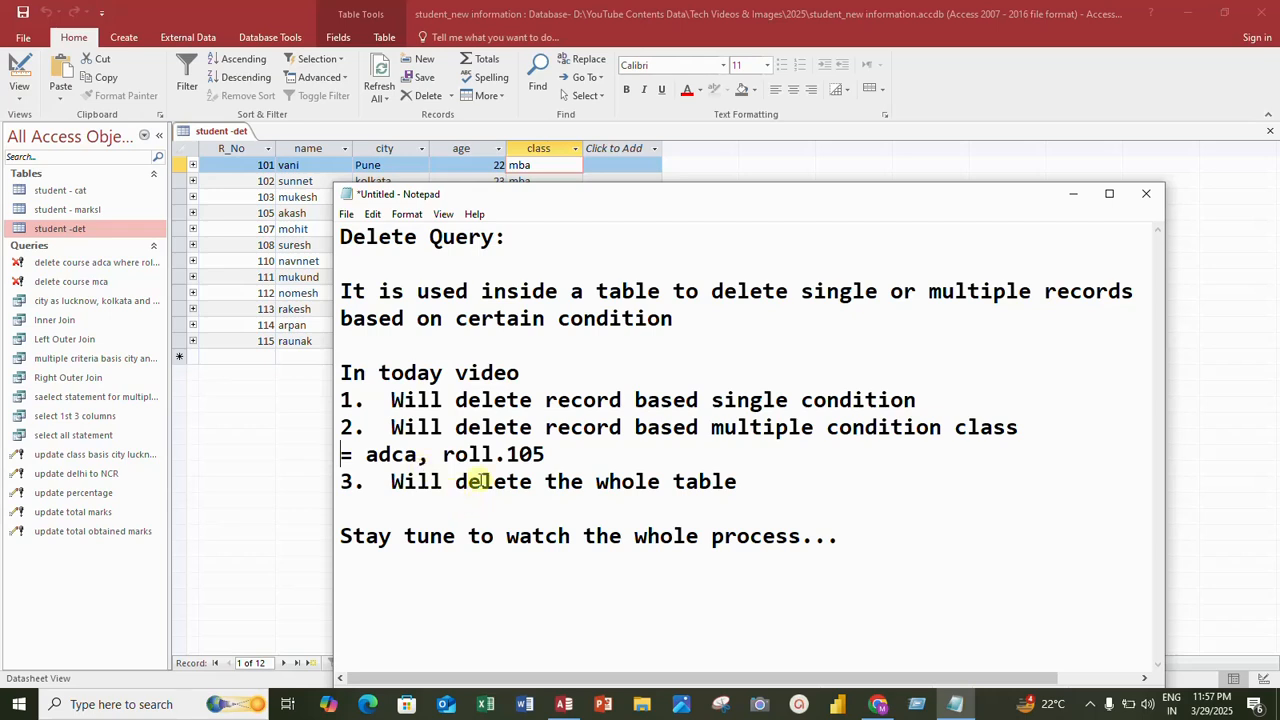
pyautogui.click(1071, 194)
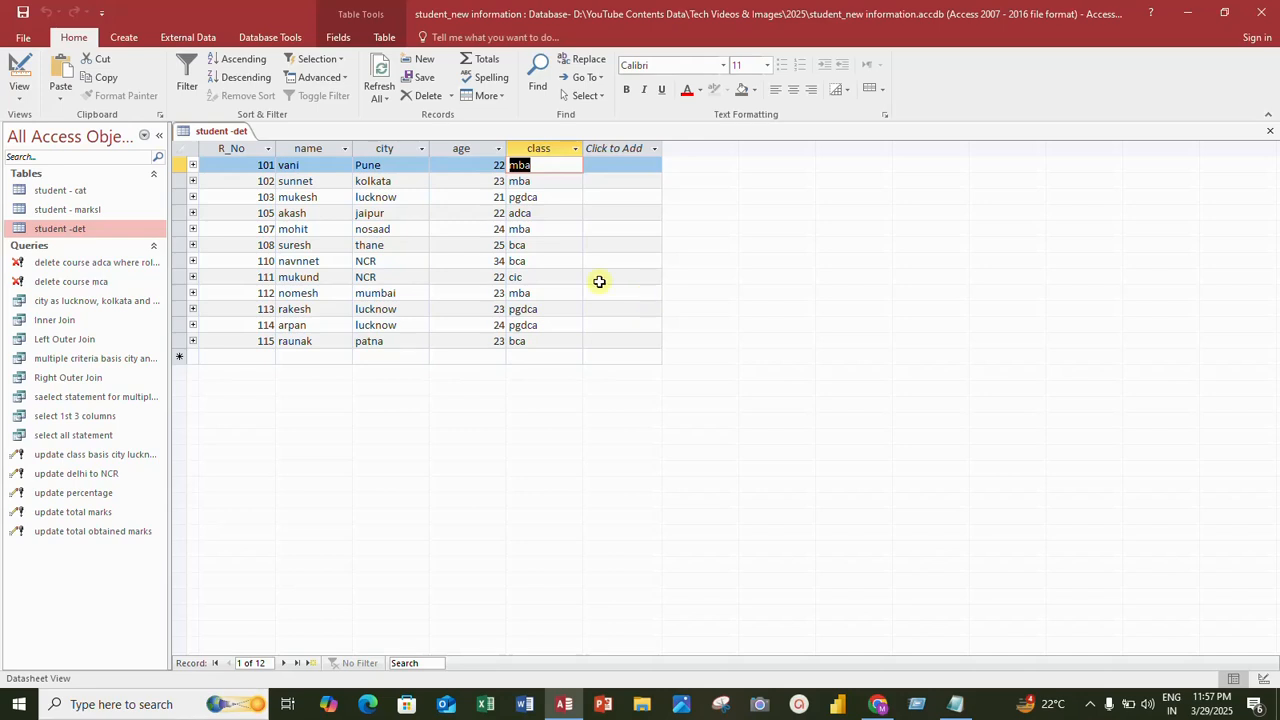
# Duplicate the student -det table with structure and data as "Copy Of student -det"
pyautogui.click(82, 212)
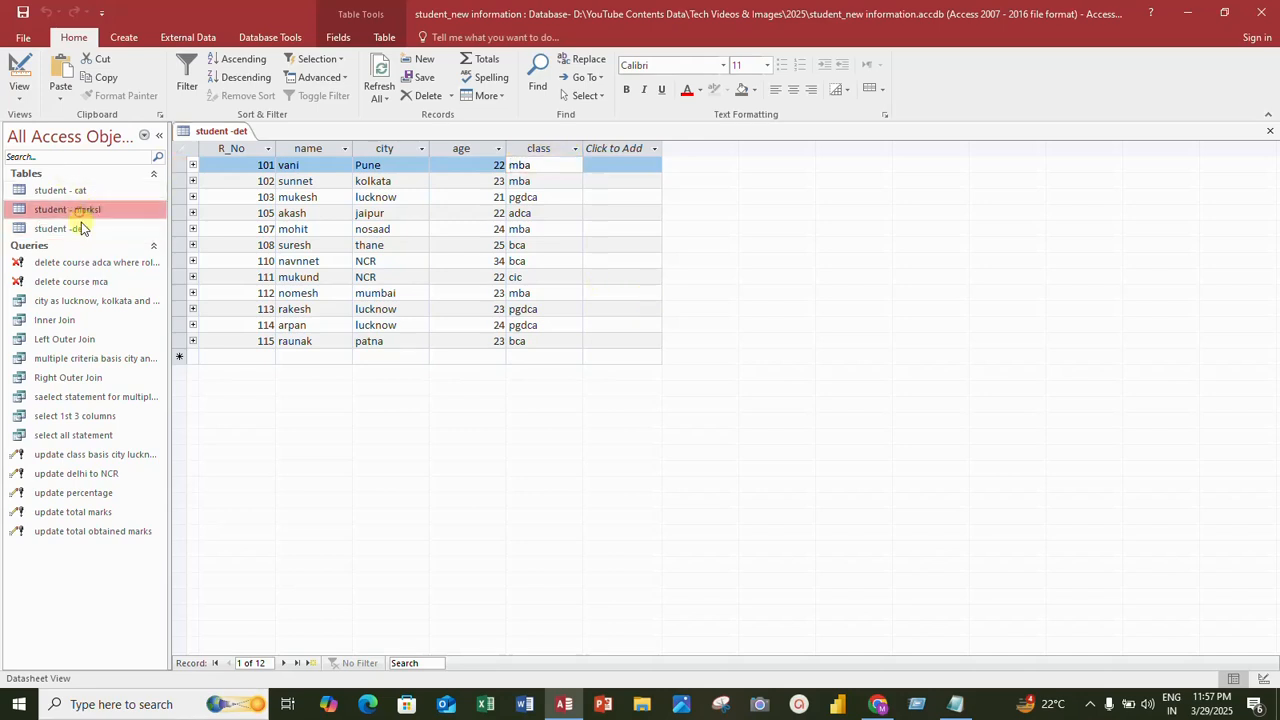
pyautogui.click(82, 229)
pyautogui.rightClick(82, 233)
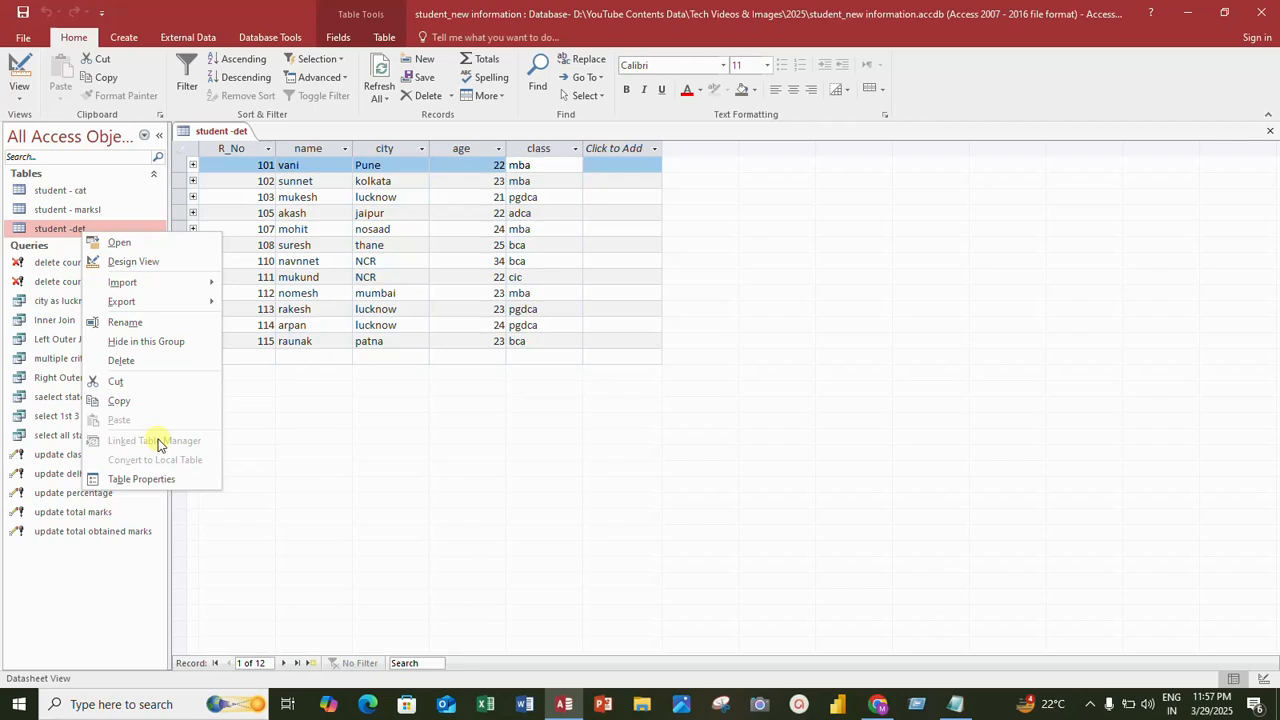
pyautogui.click(128, 401)
pyautogui.click(117, 211)
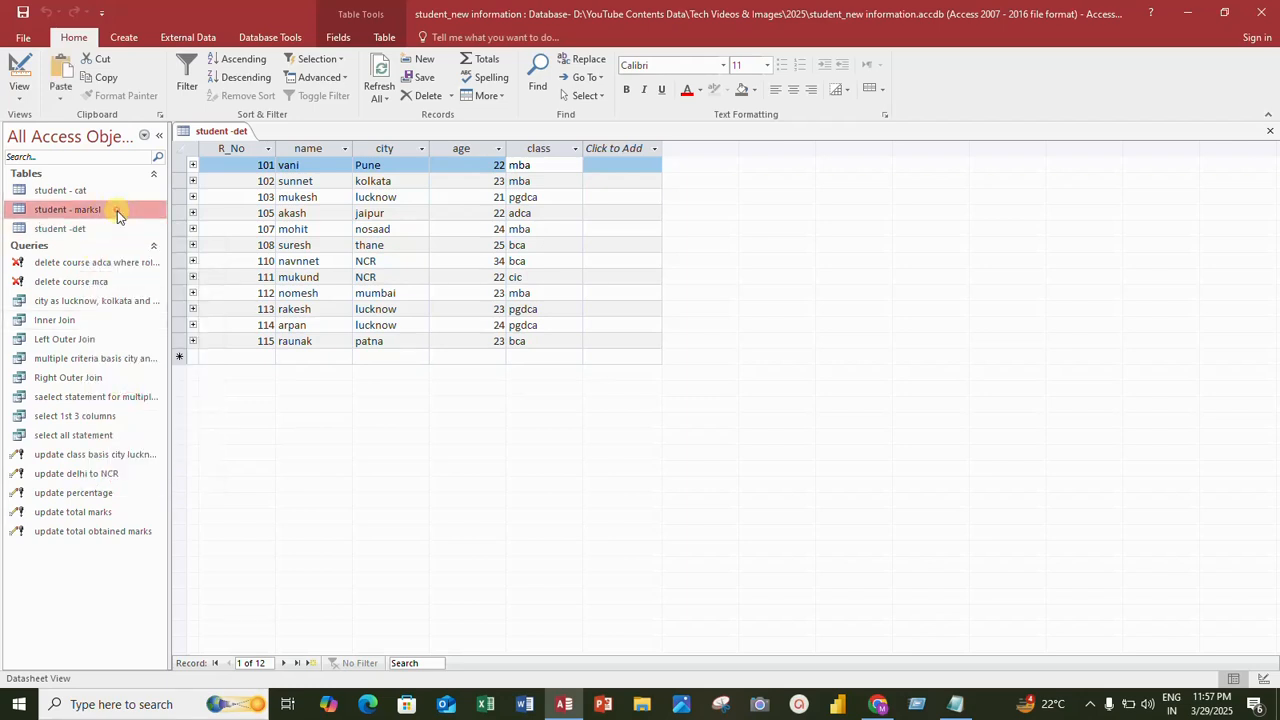
pyautogui.rightClick(116, 214)
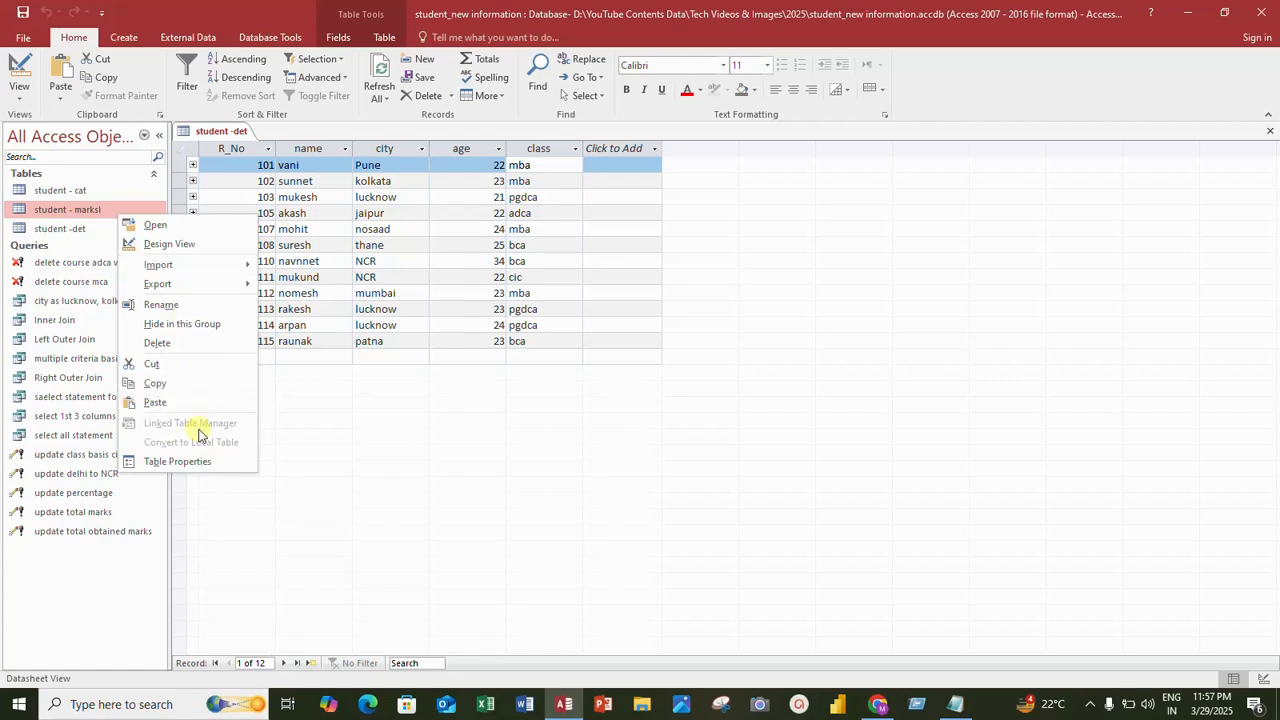
pyautogui.click(155, 402)
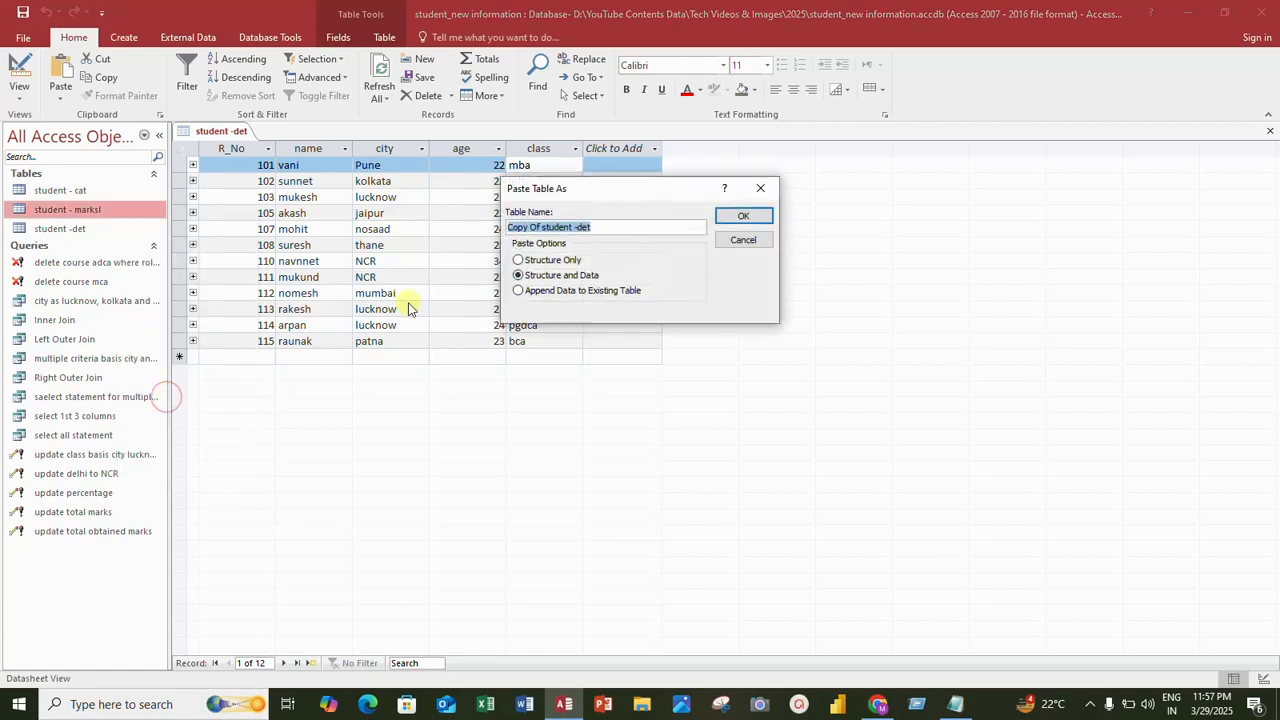
pyautogui.click(744, 218)
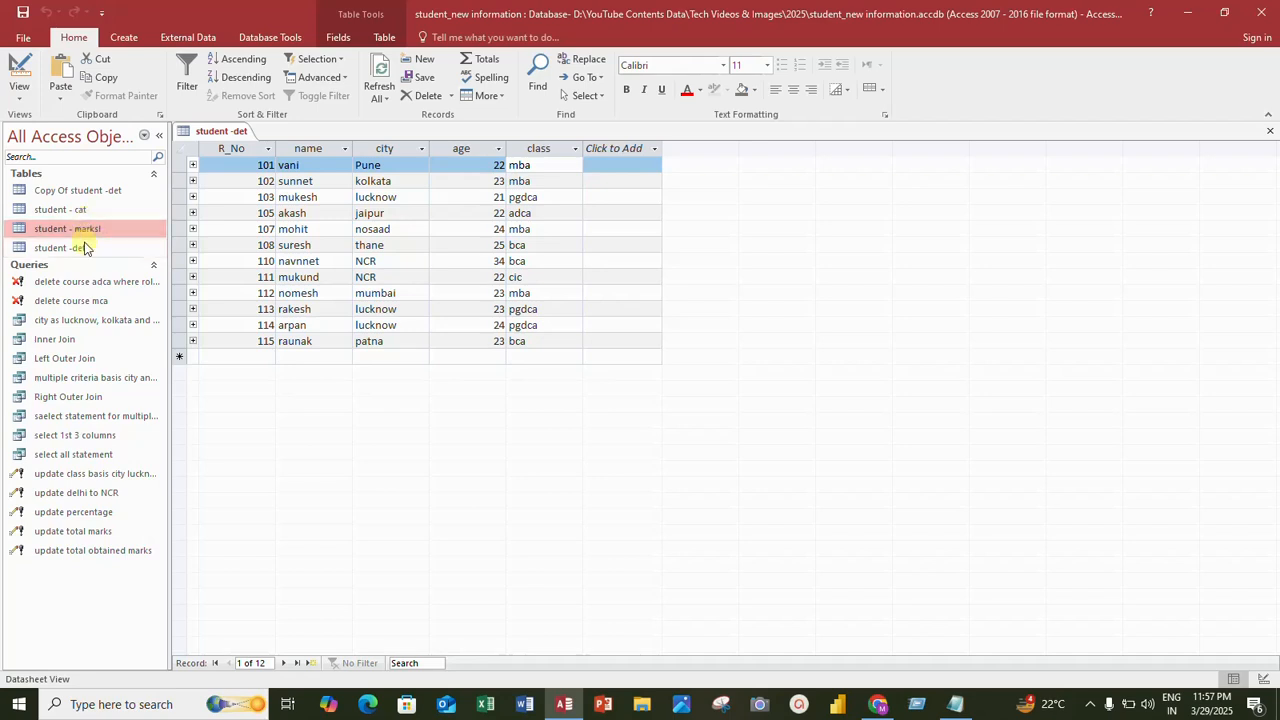
# Select the Copy Of student -det table in the object list and close the open student -det datasheet
pyautogui.click(87, 248)
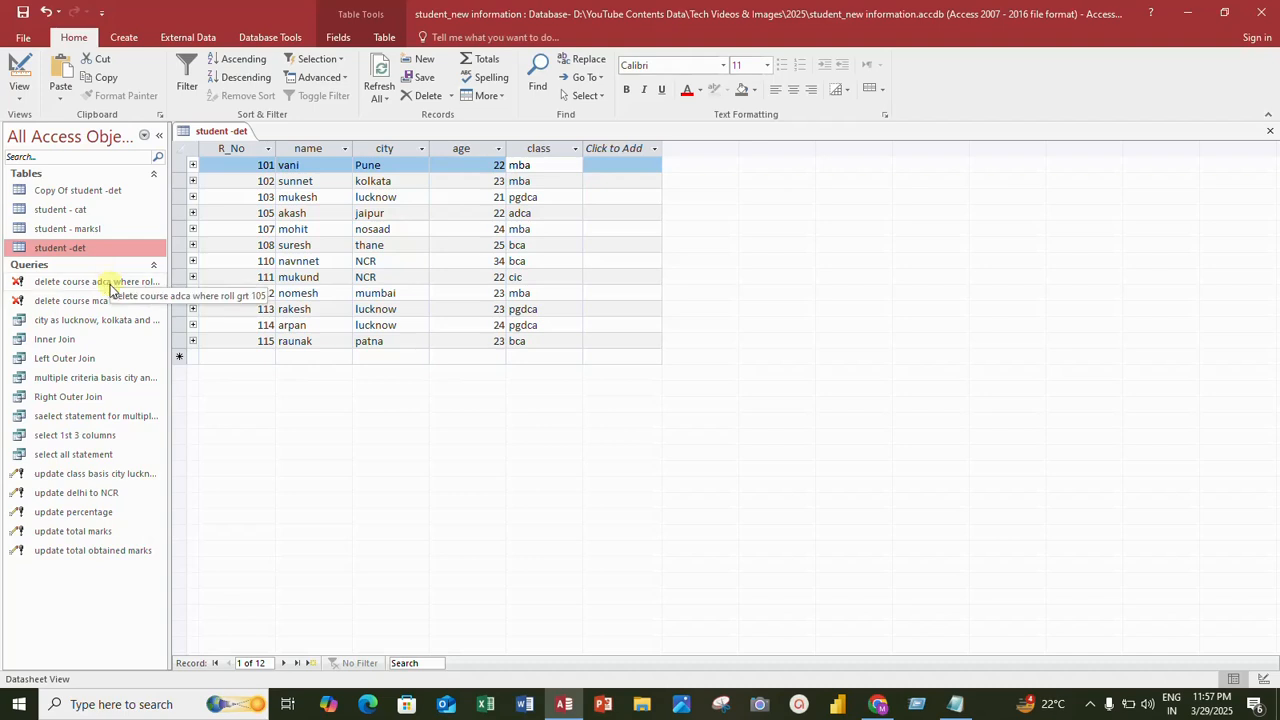
pyautogui.click(80, 194)
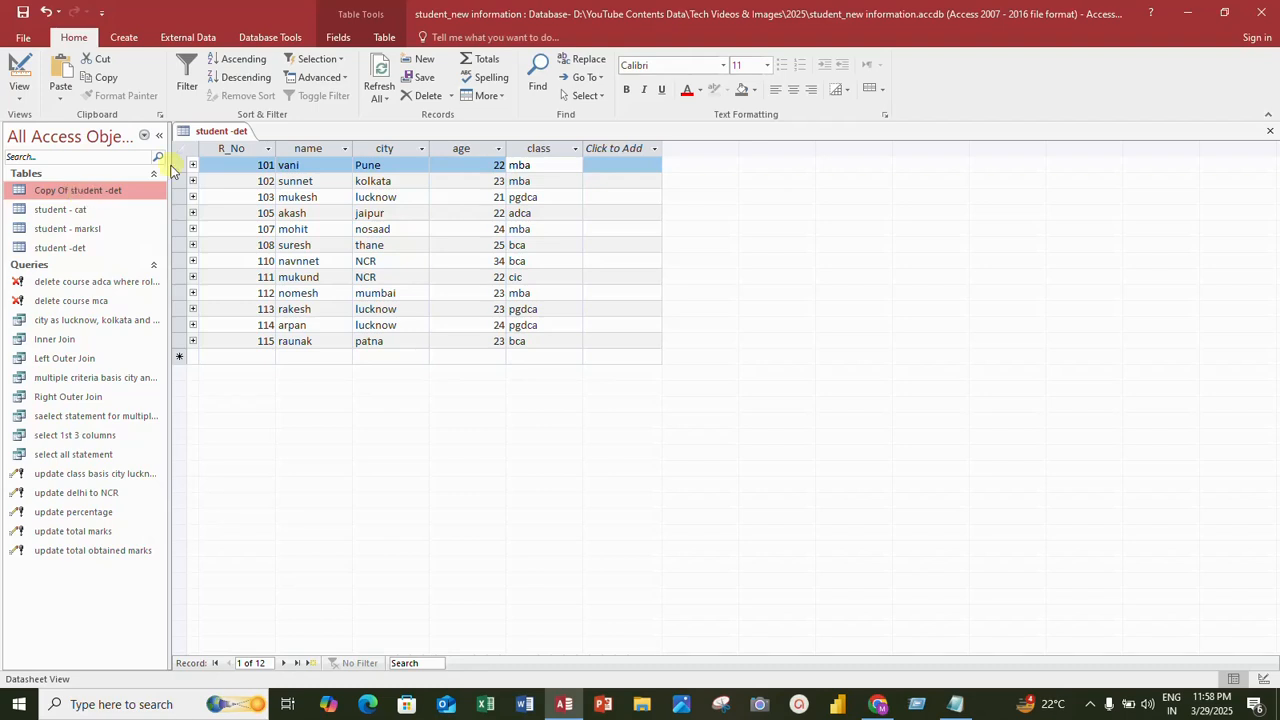
pyautogui.click(205, 131)
pyautogui.rightClick(209, 131)
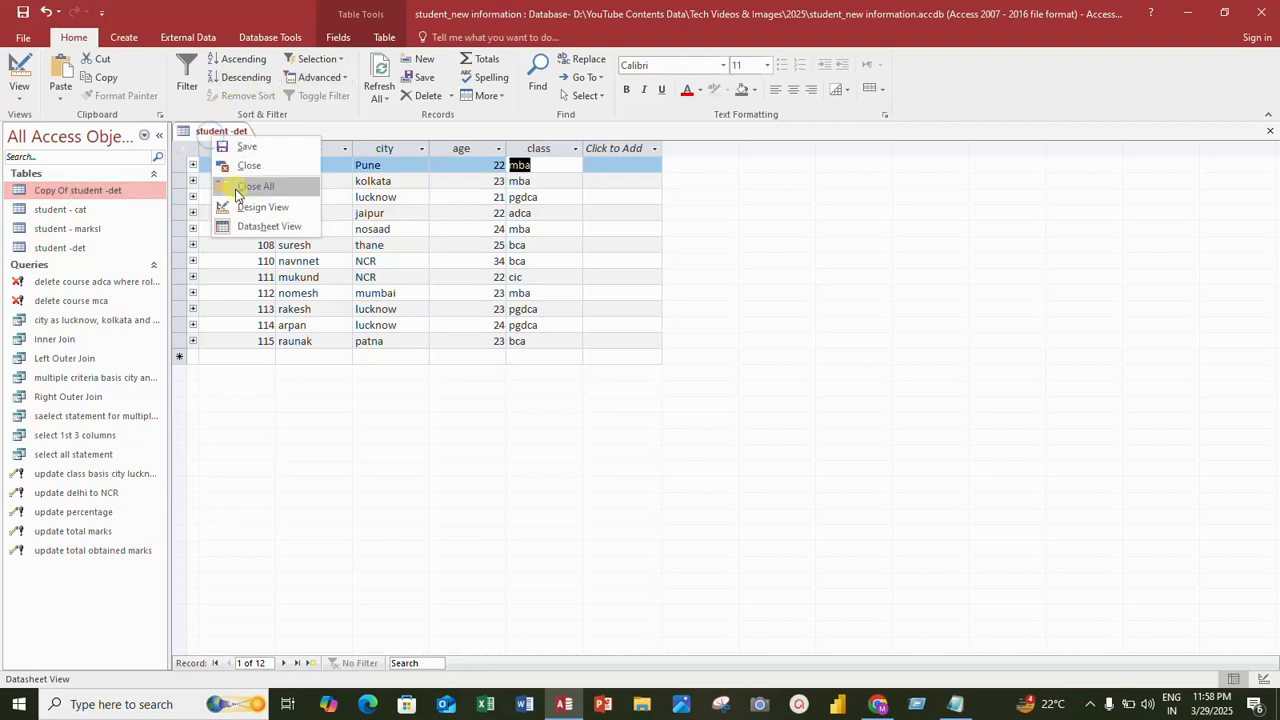
pyautogui.click(252, 165)
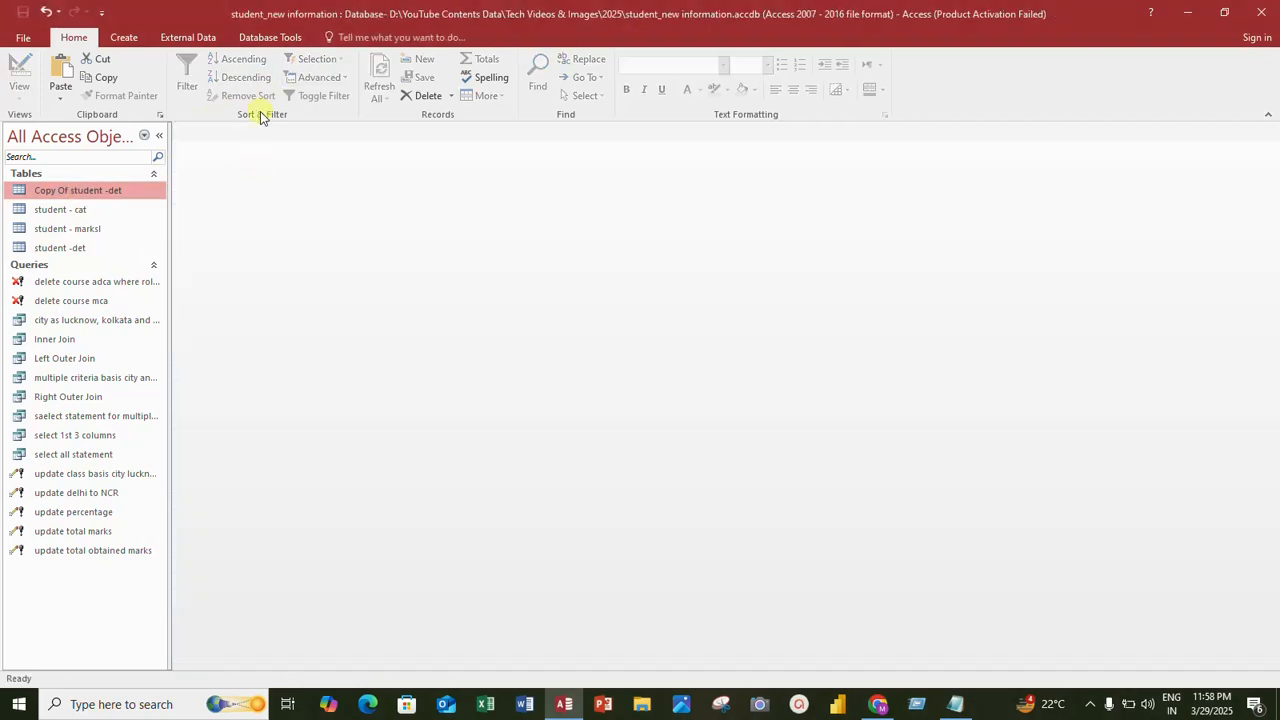
# Create a new query in design view based on the Copy Of student -det table
pyautogui.click(128, 37)
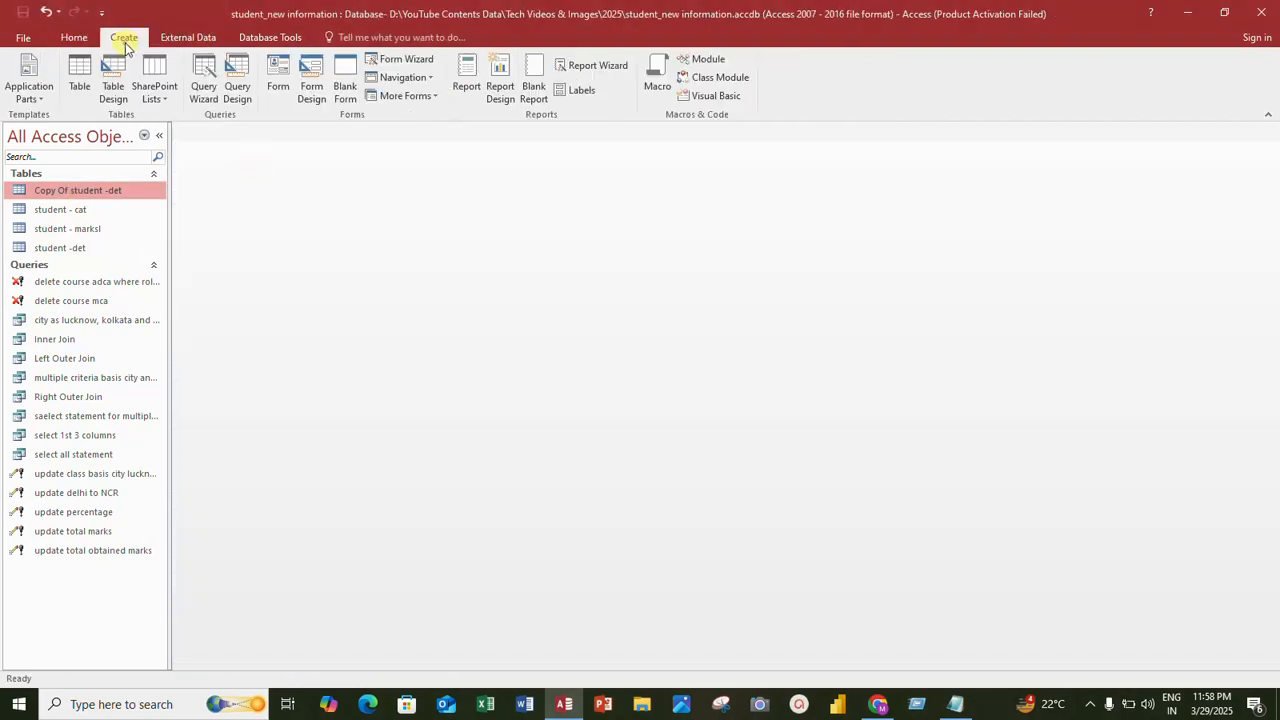
pyautogui.click(240, 88)
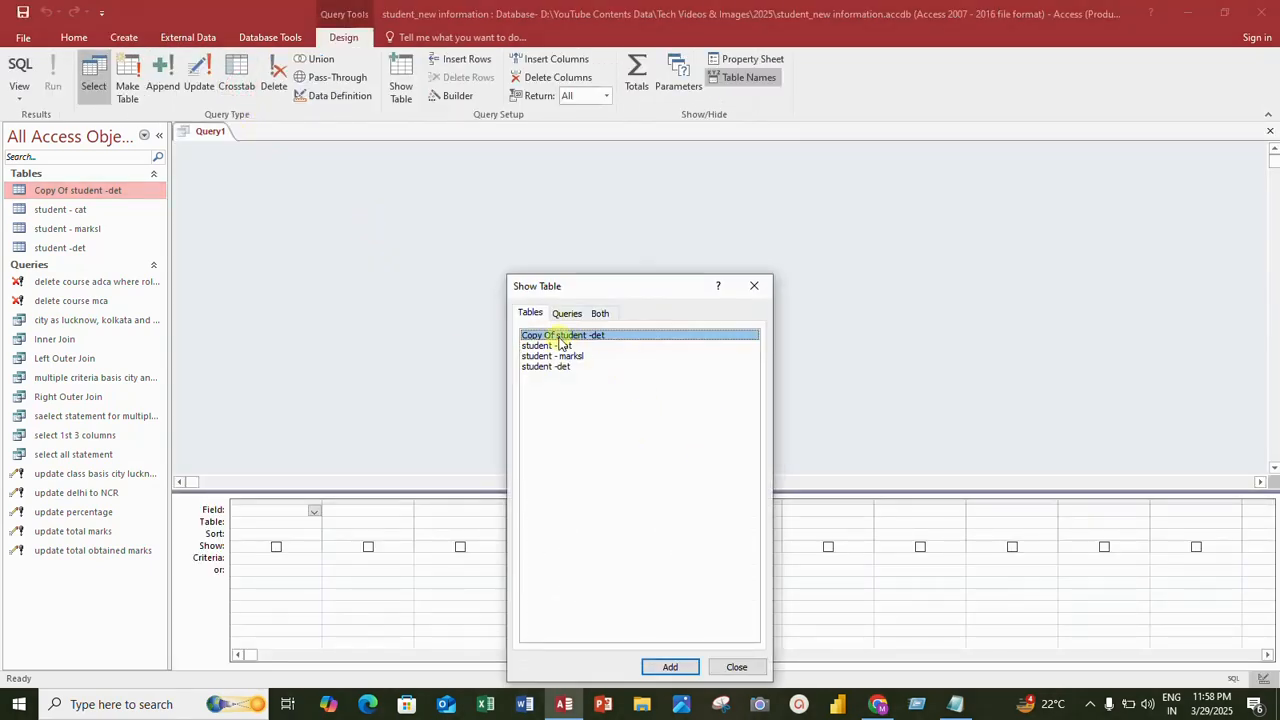
pyautogui.click(668, 666)
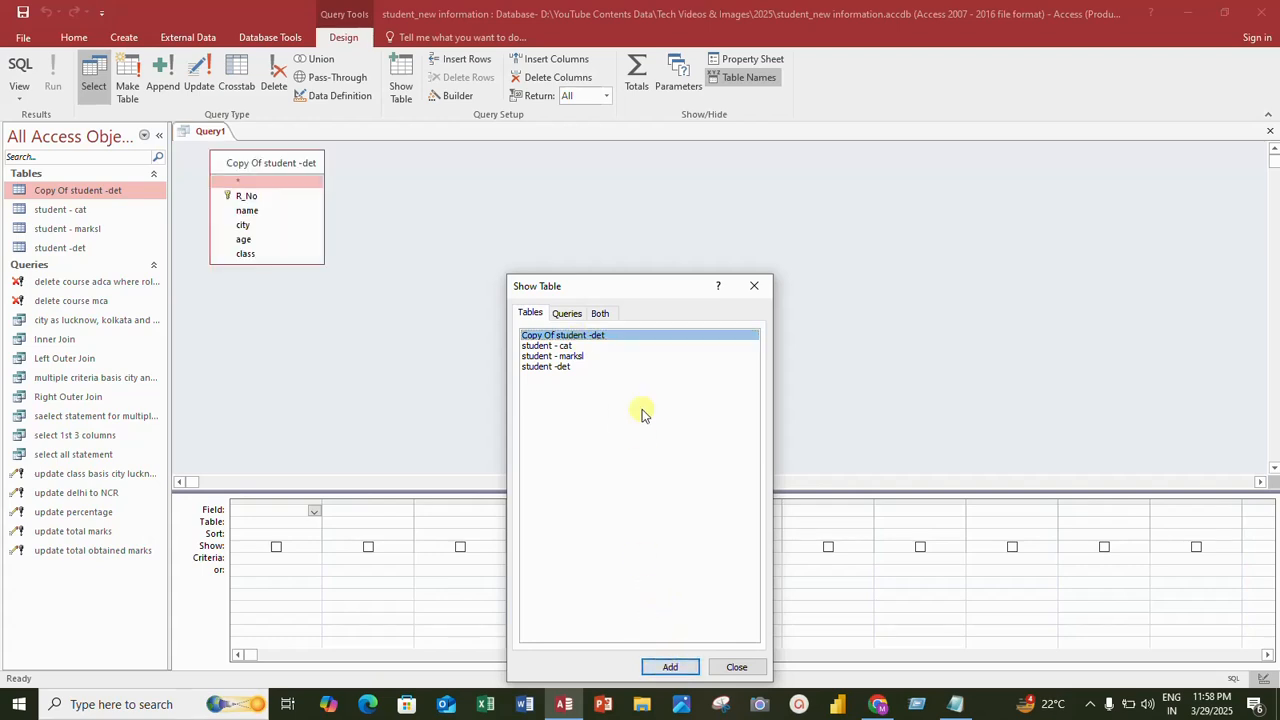
pyautogui.click(753, 289)
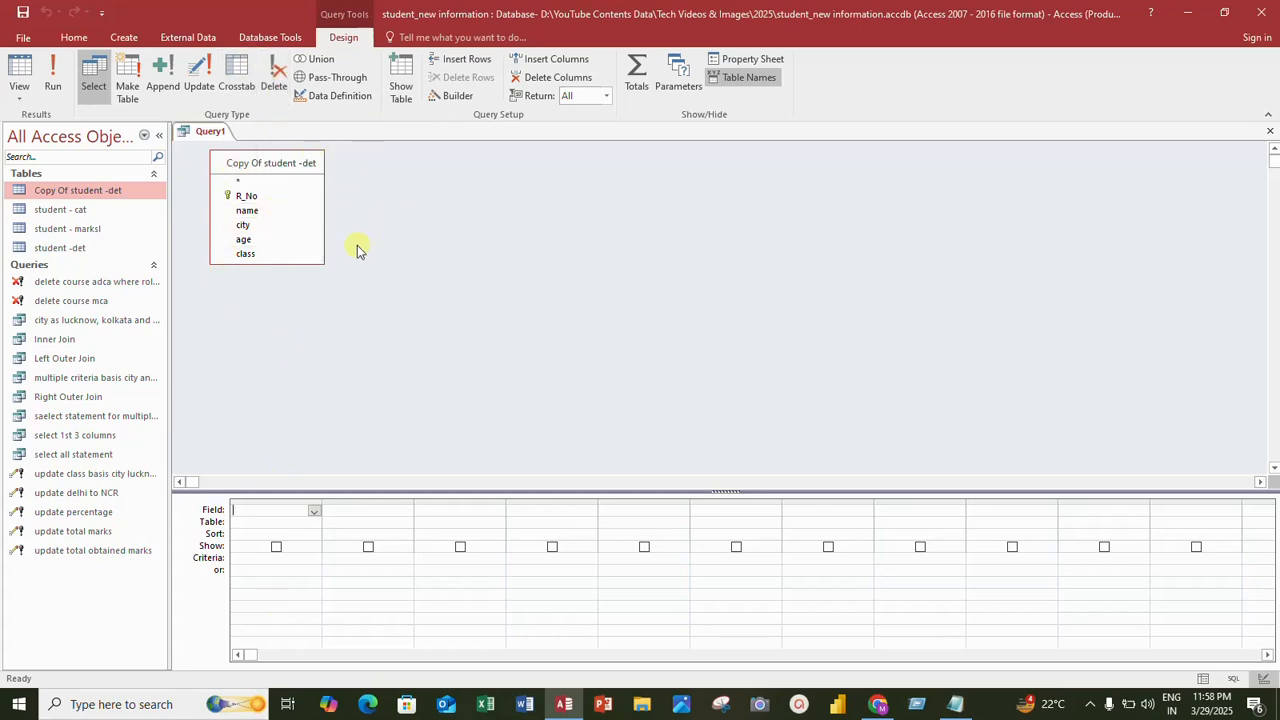
# Change the query type to Delete and set the first column's table to Copy Of student -det, without any criteria
pyautogui.click(274, 78)
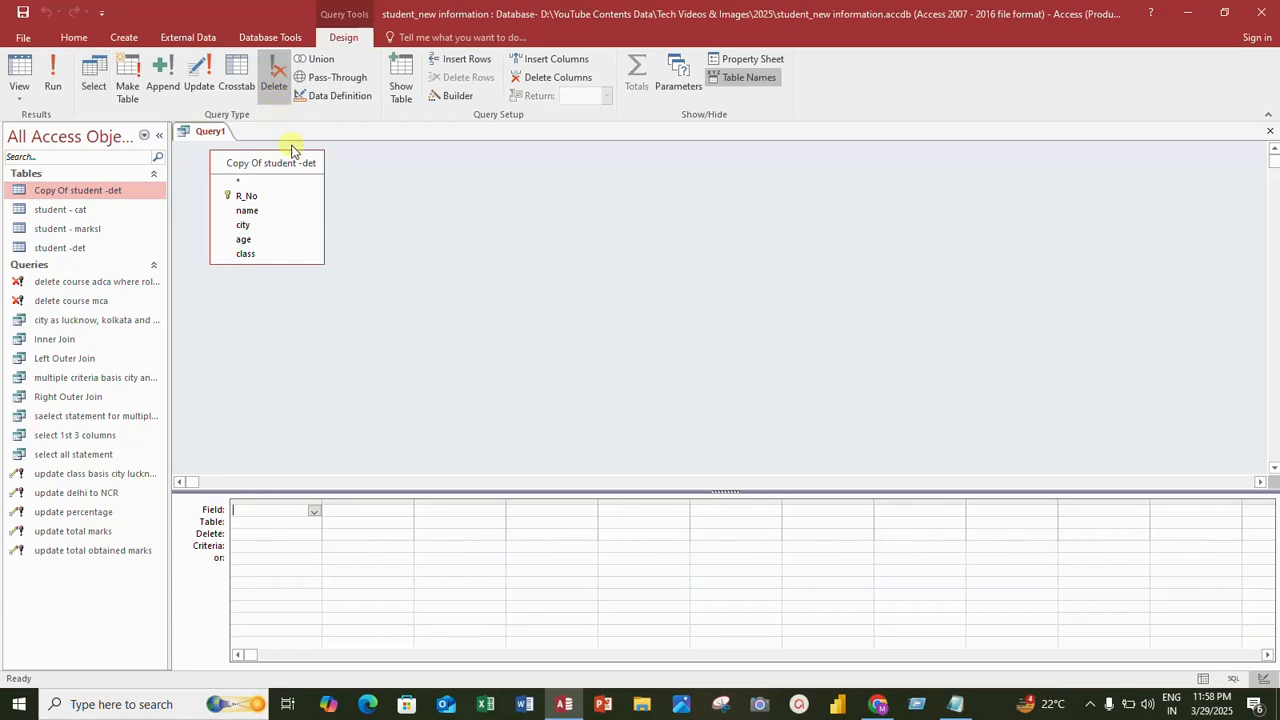
pyautogui.click(314, 523)
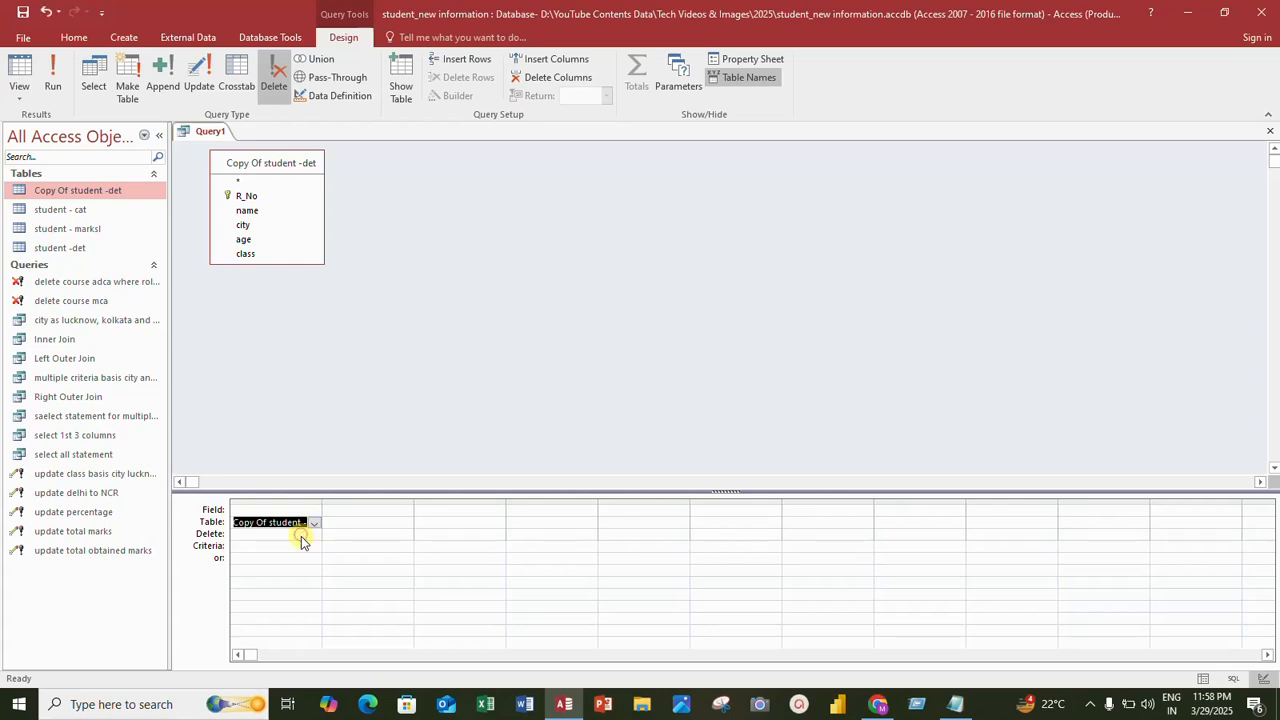
pyautogui.click(301, 536)
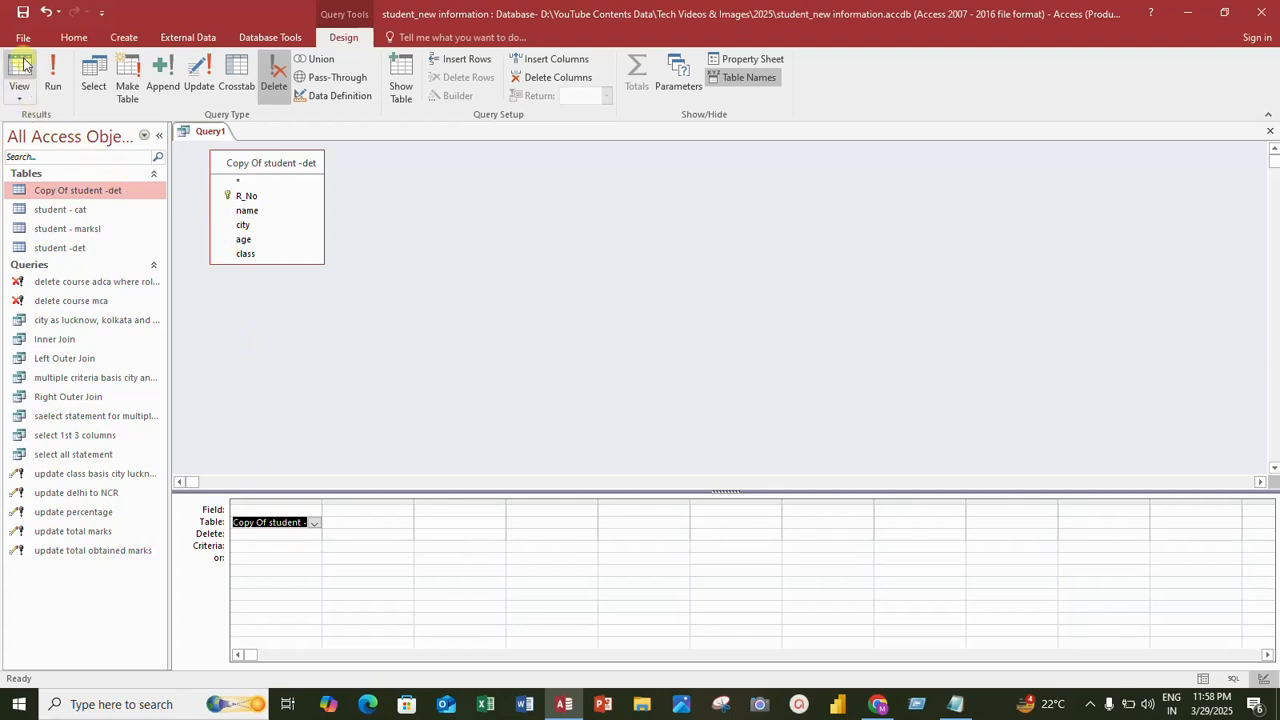
# Save the query as "delete the copy of student det" and run it, accepting the deletion of all rows
pyautogui.click(22, 12)
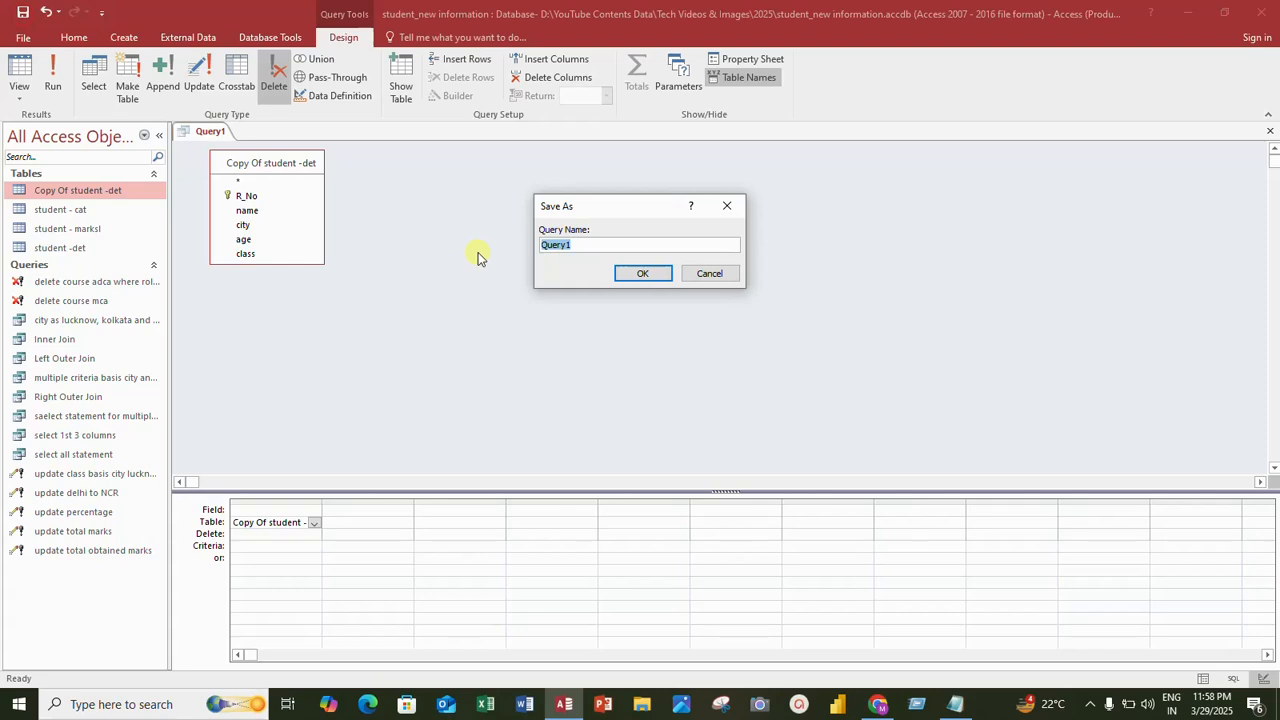
pyautogui.write('delete the copy of student det')
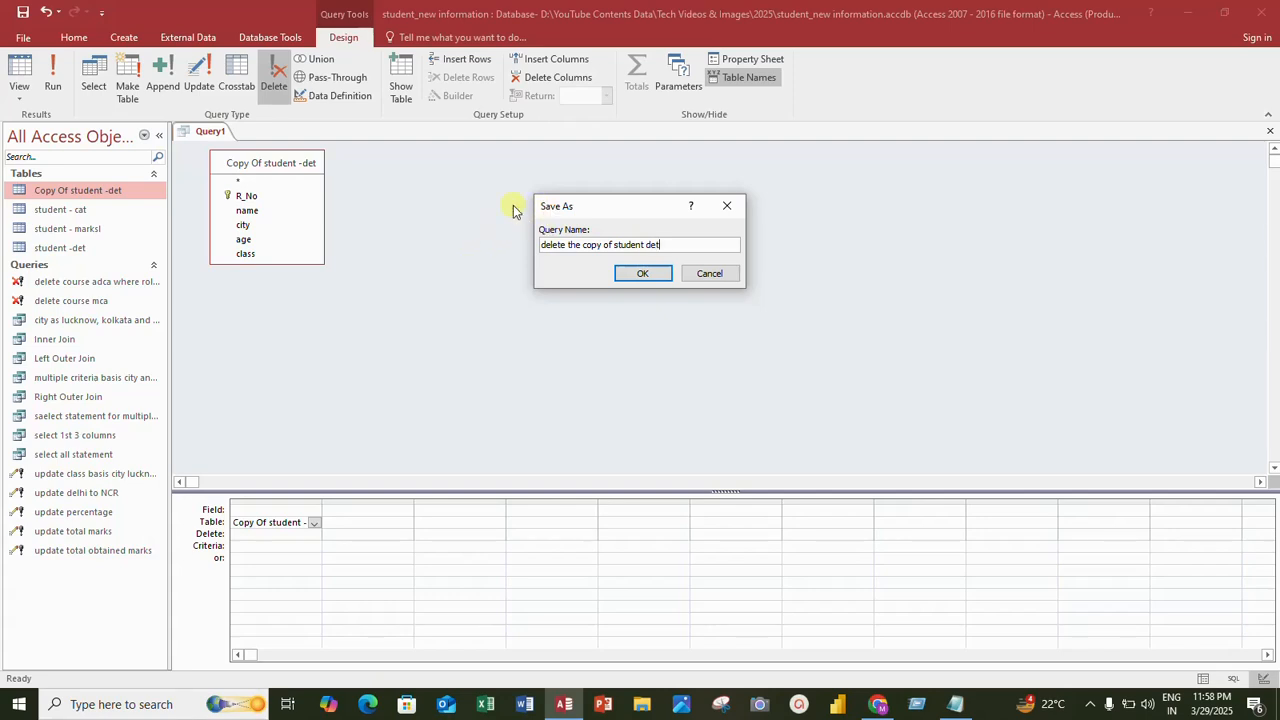
pyautogui.click(643, 274)
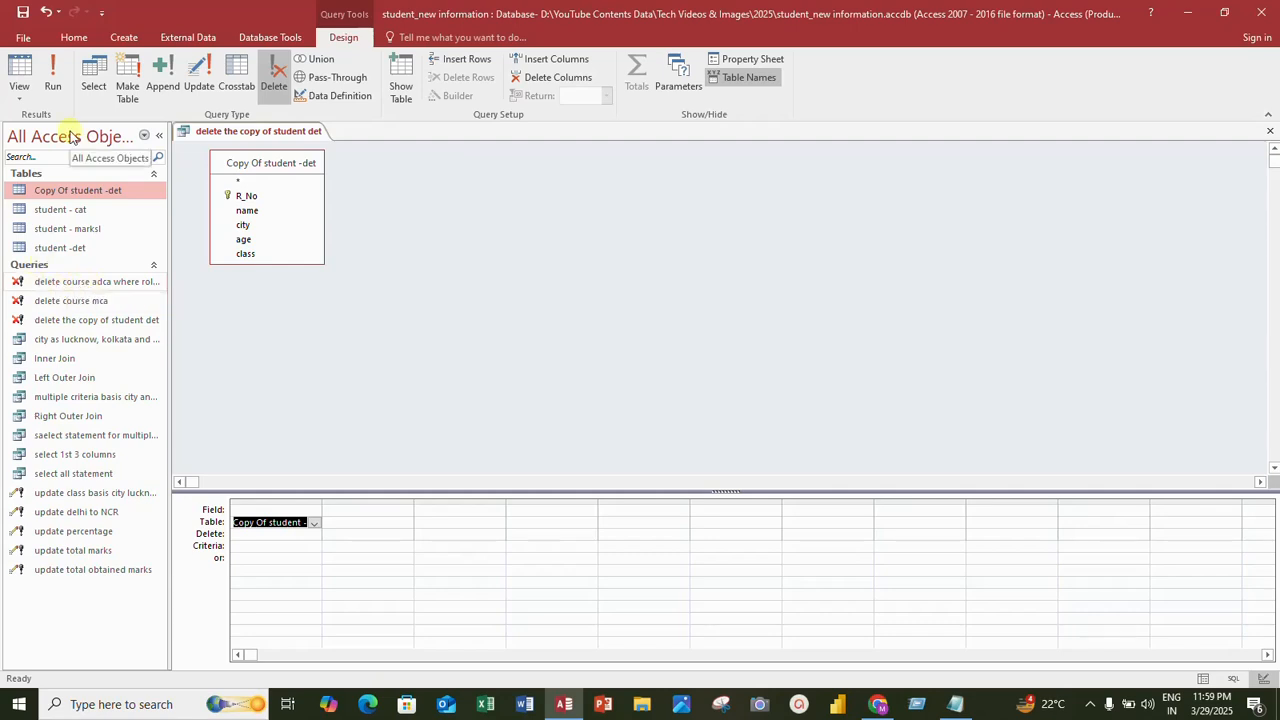
pyautogui.click(52, 85)
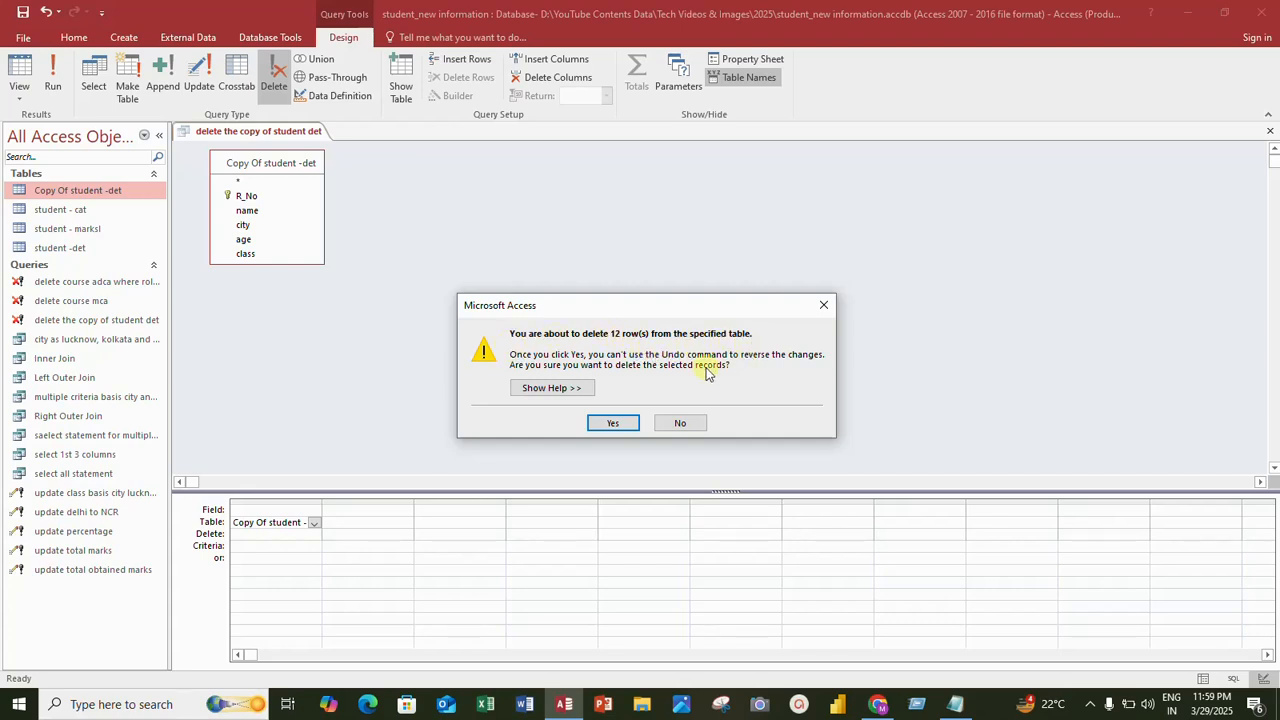
pyautogui.click(613, 423)
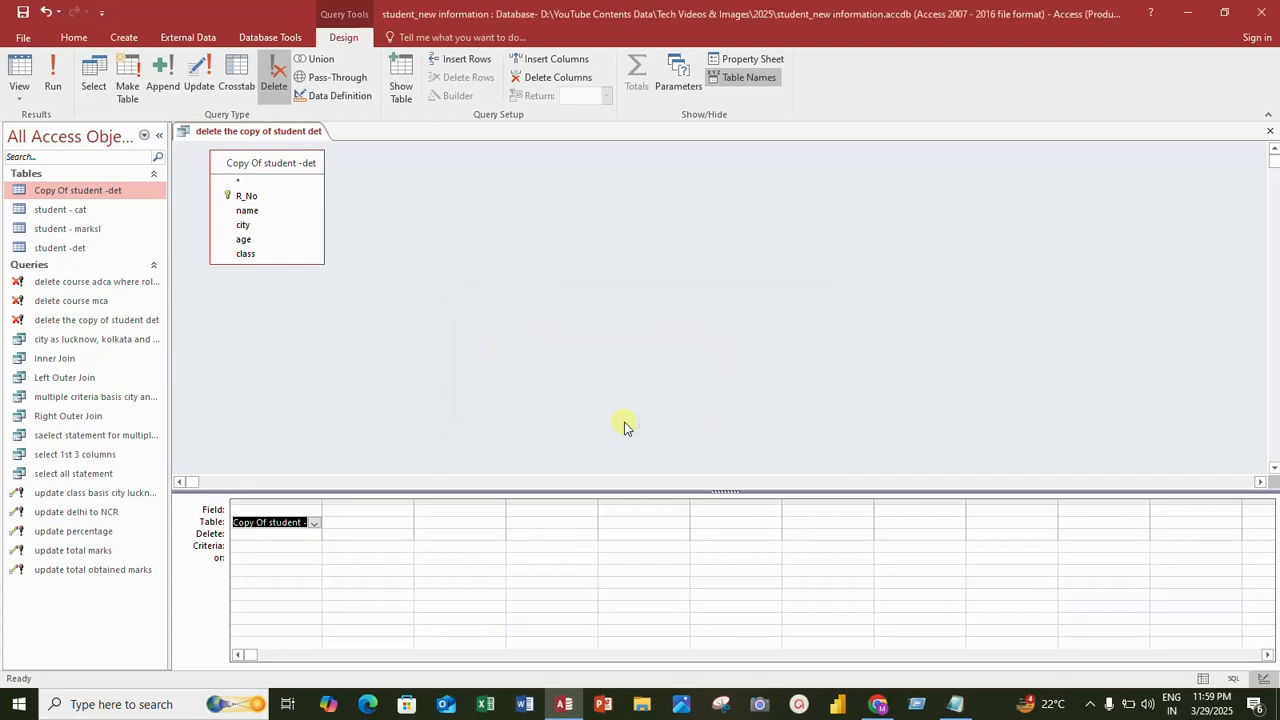
# Open the Copy Of student -det table and check whether any records remain
pyautogui.doubleClick(82, 191)
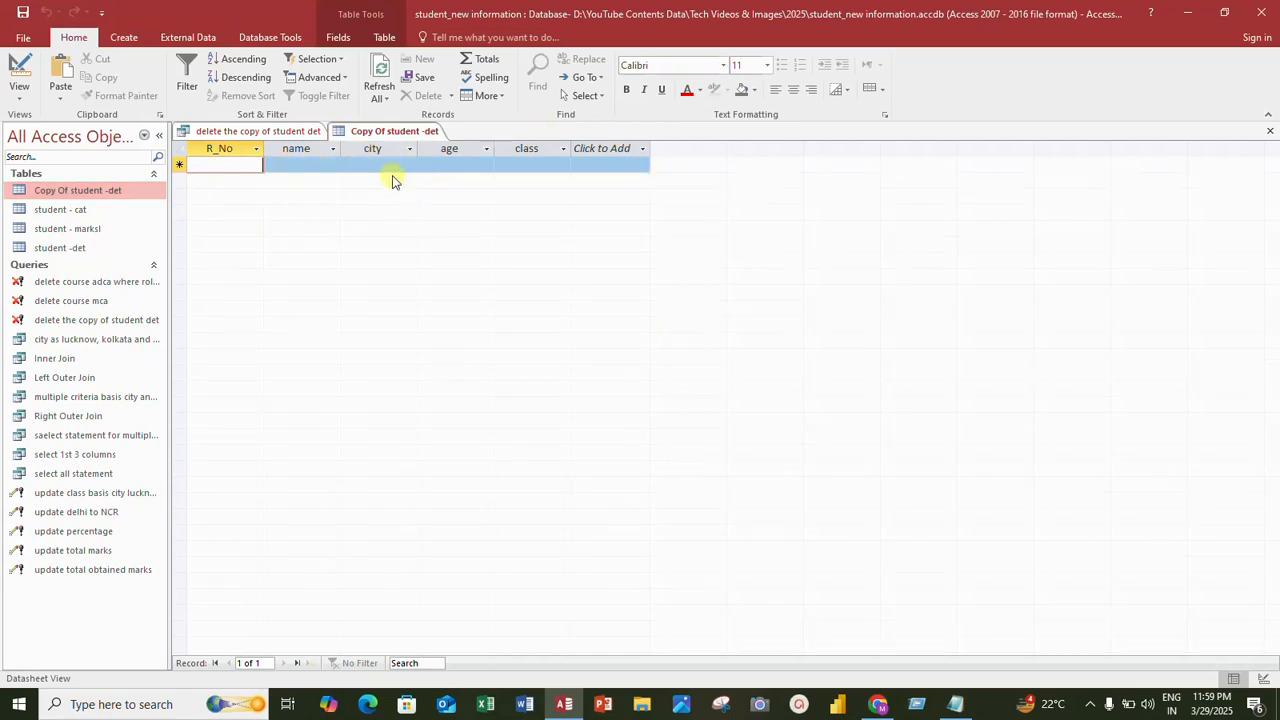
pyautogui.click(320, 166)
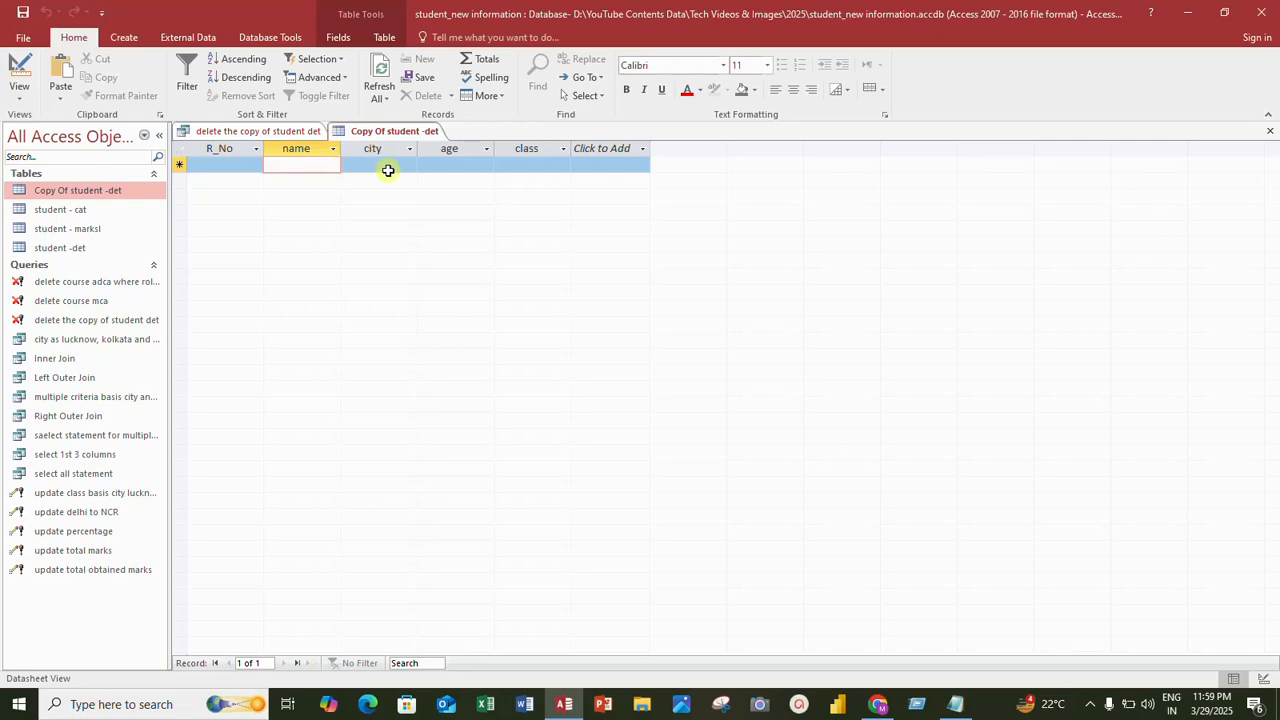
pyautogui.click(388, 168)
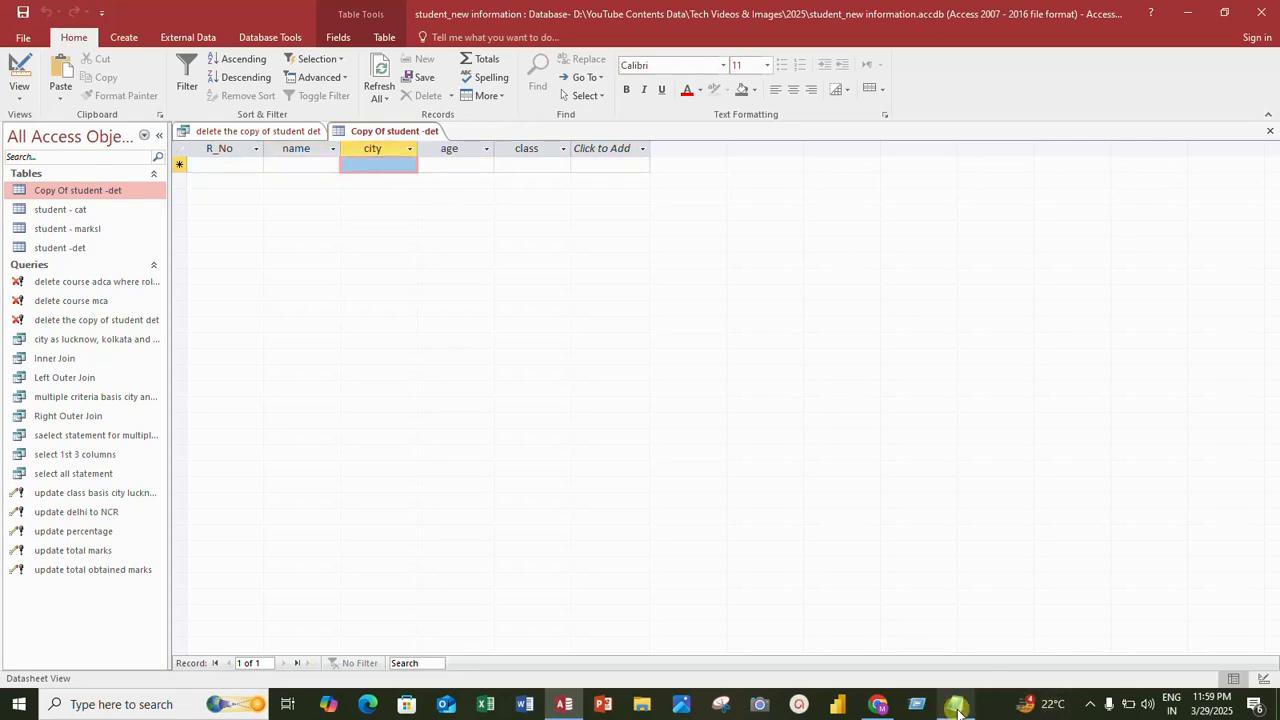
# Switch to Notepad and review the three listed delete cases: single condition, multiple condition and whole table
pyautogui.click(957, 708)
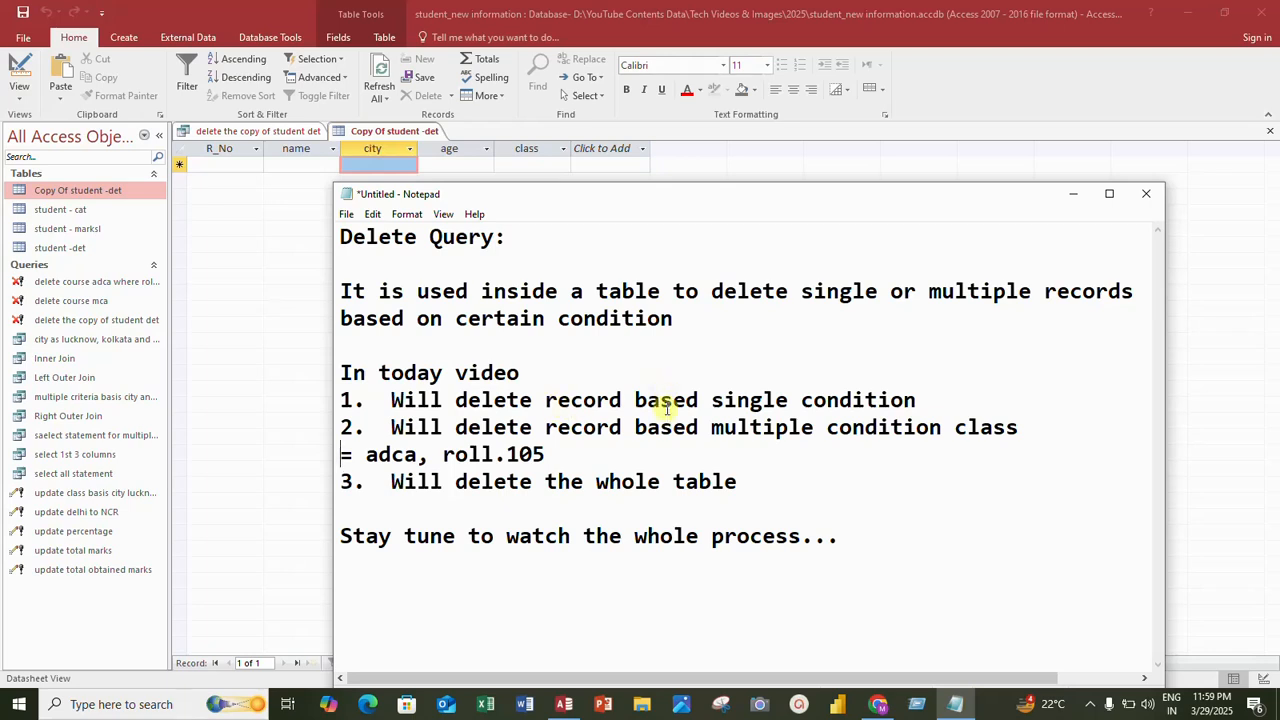
pyautogui.moveTo(661, 400); pyautogui.dragTo(803, 400)
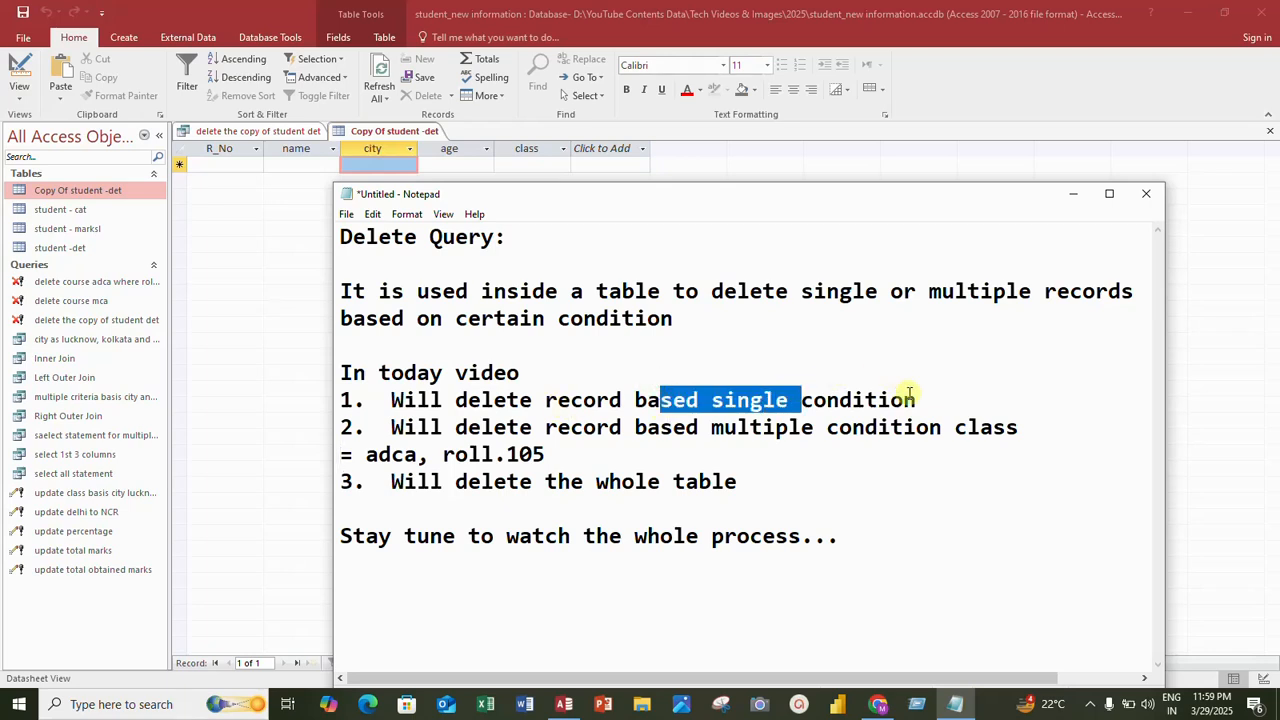
pyautogui.moveTo(912, 399); pyautogui.dragTo(776, 400)
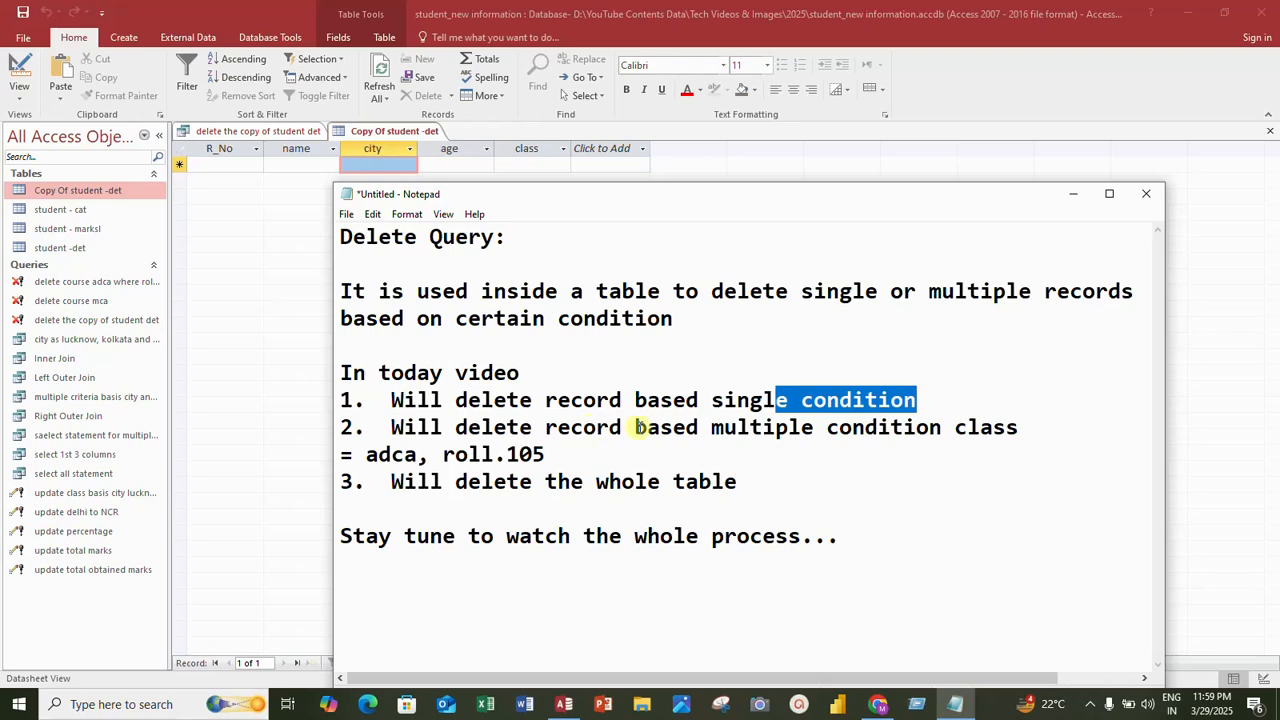
pyautogui.moveTo(636, 427); pyautogui.dragTo(849, 451)
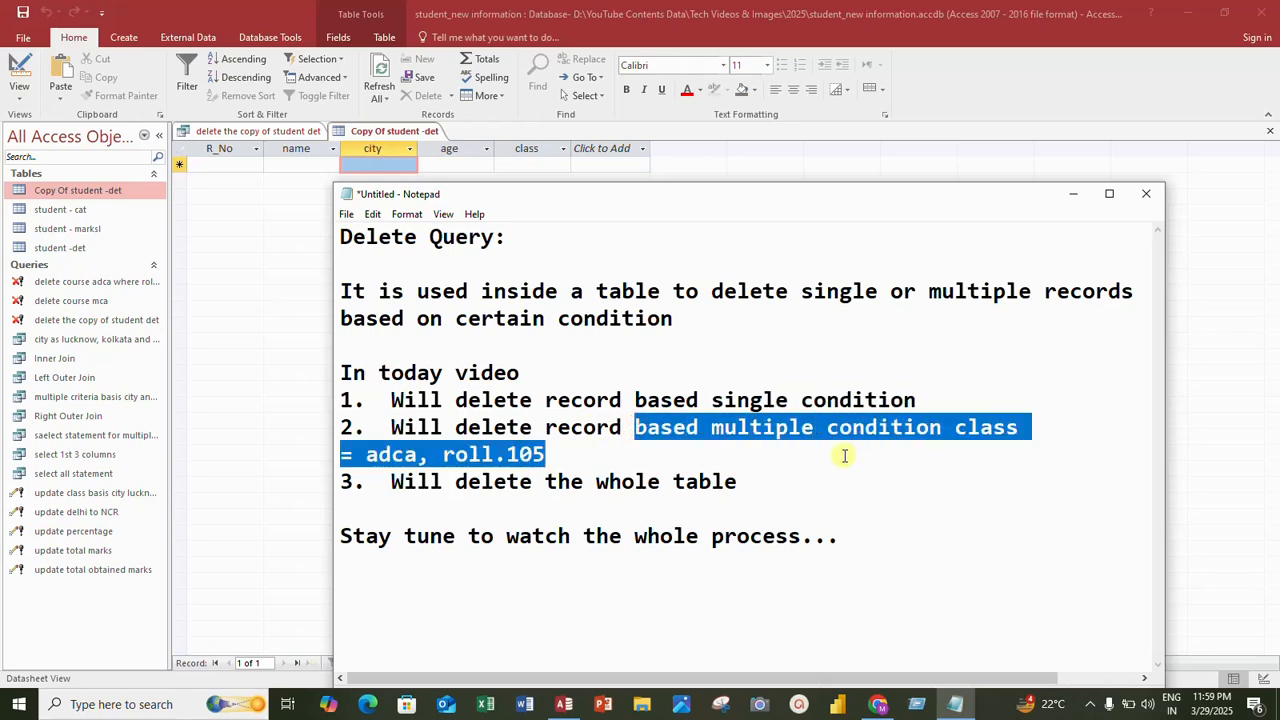
pyautogui.moveTo(506, 481); pyautogui.dragTo(740, 478)
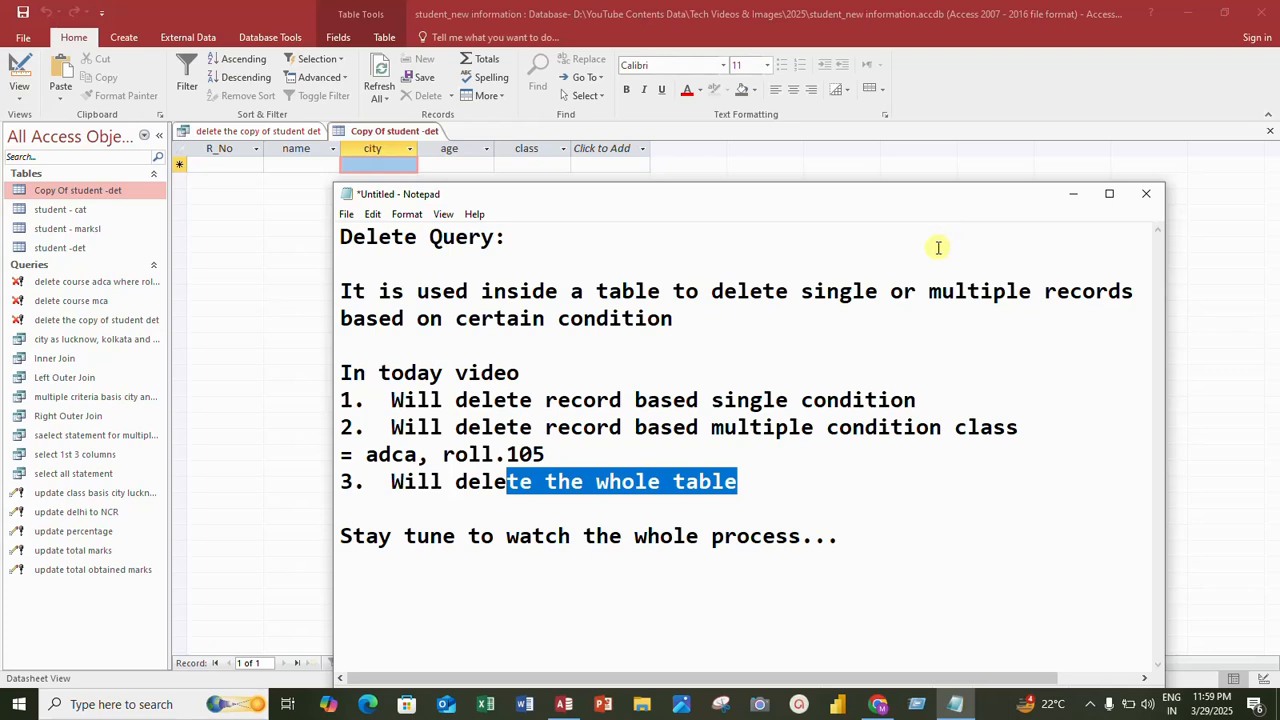